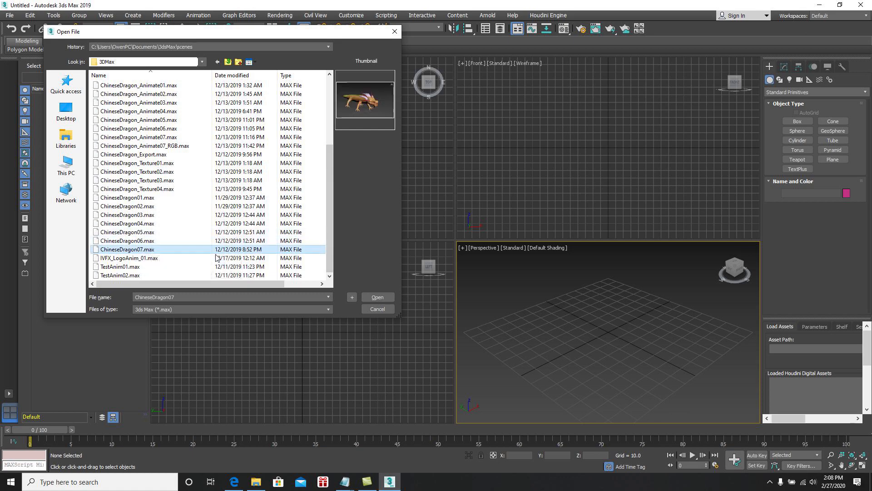
# Open the ChineseDragon07.max scene and continue without its missing external file
pyautogui.click(374, 297)
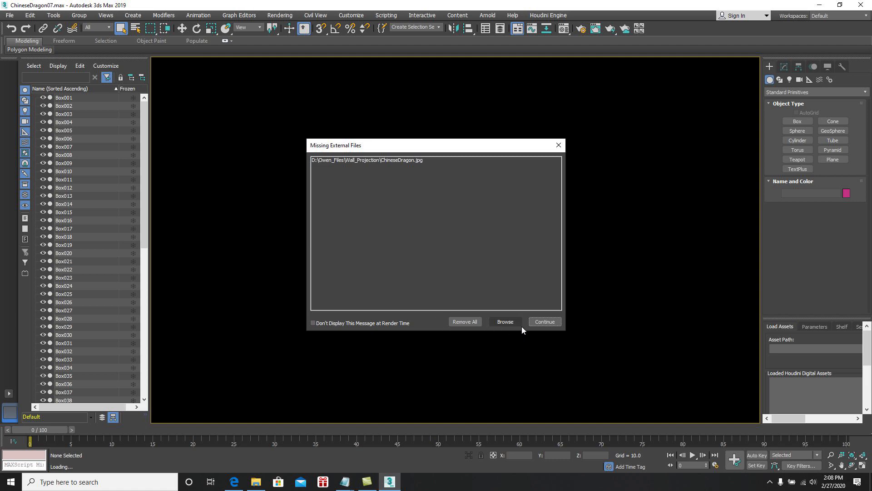
pyautogui.click(544, 322)
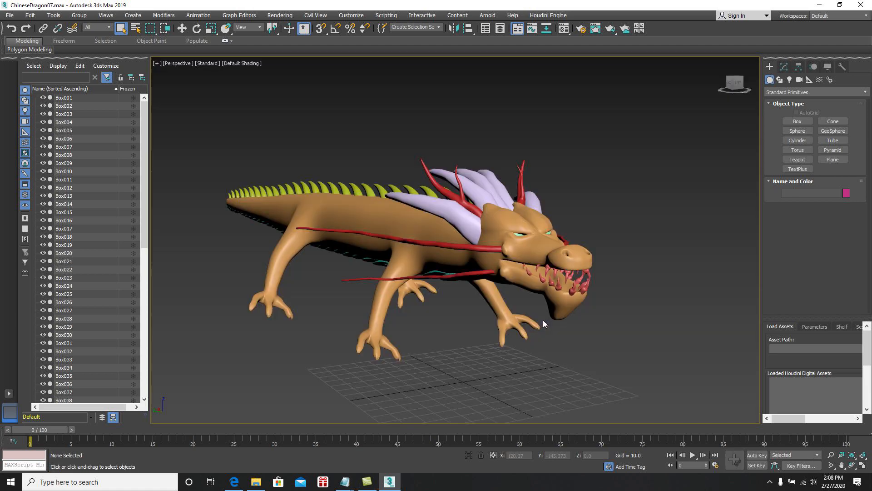
# Select the dragon's body mesh and display the model with edged faces
pyautogui.click(465, 258)
pyautogui.keyDown('alt'); pyautogui.moveTo(482, 279); pyautogui.dragTo(511, 278, button='middle'); pyautogui.keyUp('alt')
pyautogui.press('F4')
pyautogui.scroll(4, 498, 283)
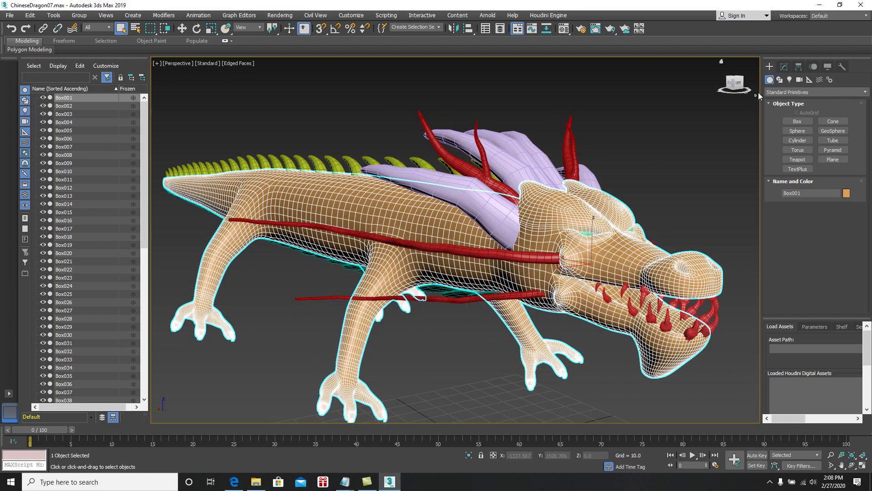
# Turn the body's TurboSmooth modifier off and back on to compare the low-poly and smoothed meshes
pyautogui.click(783, 67)
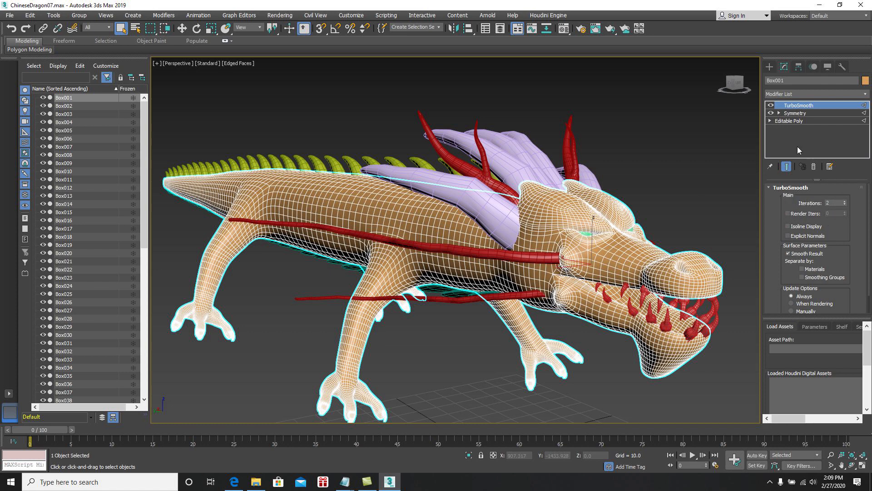
pyautogui.click(771, 105)
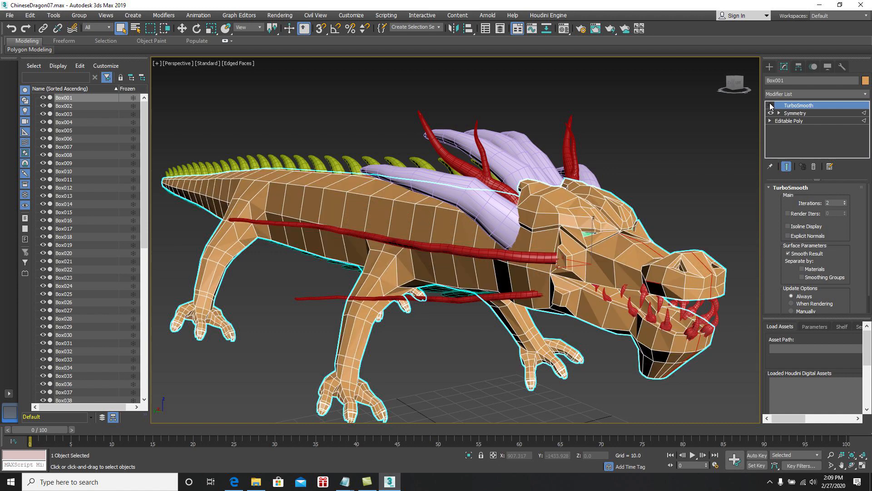
pyautogui.click(771, 105)
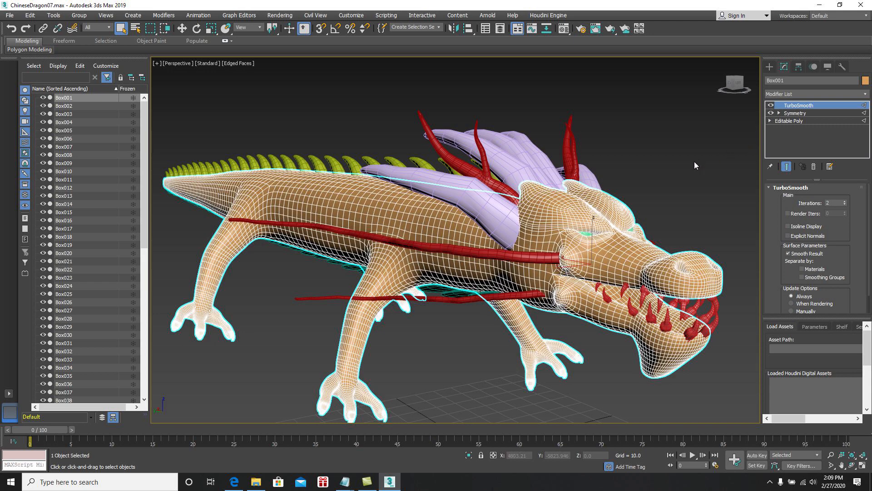
# Disable the body's Symmetry and TurboSmooth modifiers to inspect the base half mesh, and re-enable both
pyautogui.click(771, 113)
pyautogui.click(770, 105)
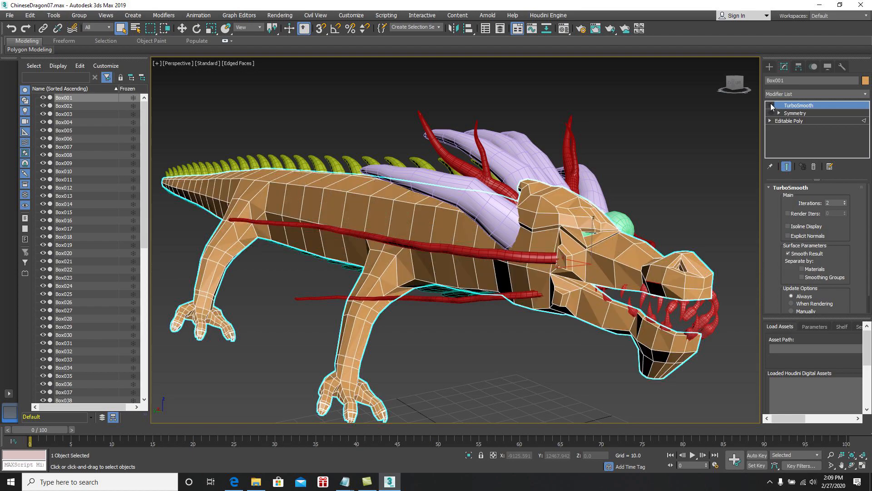
pyautogui.moveTo(678, 173)
pyautogui.keyDown('alt'); pyautogui.mouseDown(button='middle')
pyautogui.moveTo(658, 171)
pyautogui.moveTo(680, 165)
pyautogui.moveTo(650, 185)
pyautogui.moveTo(691, 166)
pyautogui.mouseUp(button='middle'); pyautogui.keyUp('alt')
pyautogui.scroll(5, 662, 174)
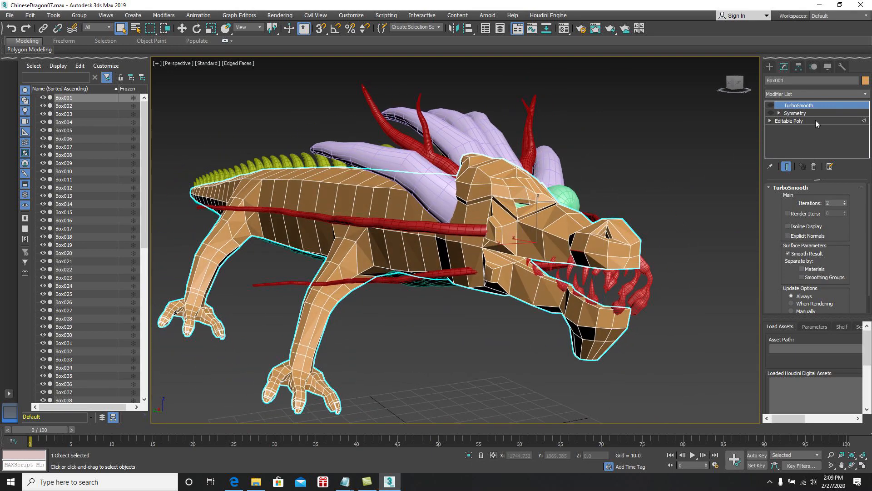
pyautogui.click(771, 113)
pyautogui.click(770, 104)
# Examine the smoothed dragon's mesh from near and far, and clear the selection
pyautogui.keyDown('alt'); pyautogui.moveTo(659, 177); pyautogui.dragTo(645, 157, button='middle'); pyautogui.keyUp('alt')
pyautogui.scroll(-4, 649, 189)
pyautogui.scroll(-3, 616, 204)
pyautogui.scroll(9, 615, 205)
pyautogui.scroll(8, 618, 194)
pyautogui.scroll(-8, 619, 195)
pyautogui.scroll(4, 580, 208)
pyautogui.scroll(-4, 580, 212)
pyautogui.scroll(1, 605, 187)
pyautogui.click(645, 157)
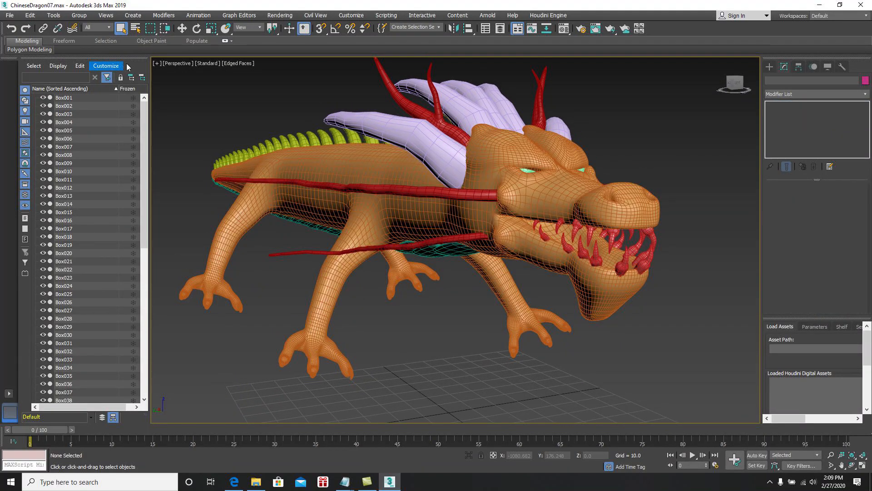
# Open ChineseDragon_Texture04.max without saving the current scene, and continue past its missing external files
pyautogui.click(9, 15)
pyautogui.click(22, 51)
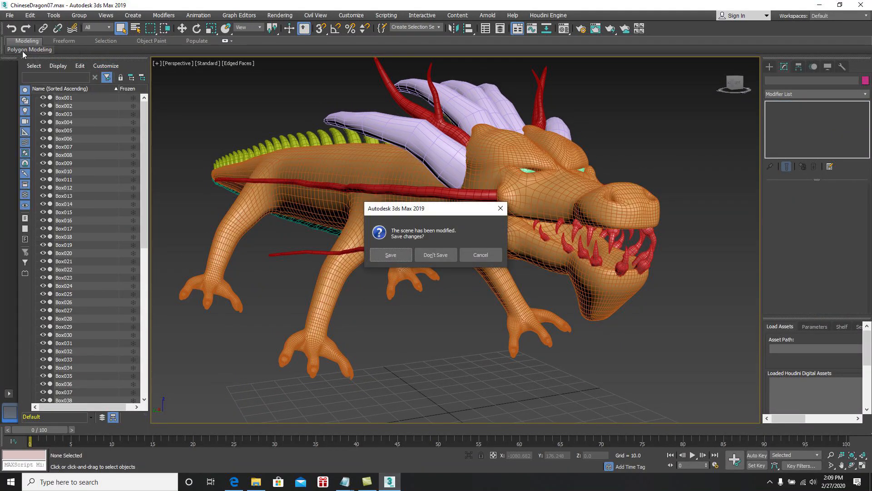
pyautogui.click(435, 254)
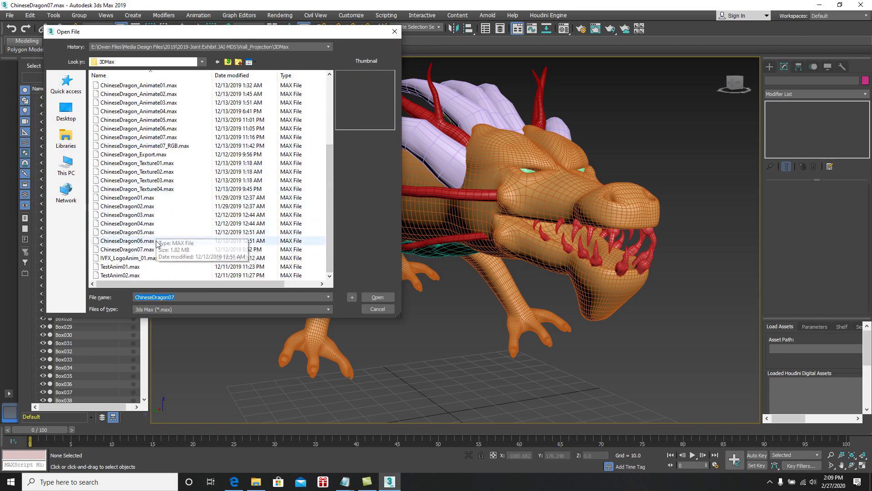
pyautogui.click(150, 189)
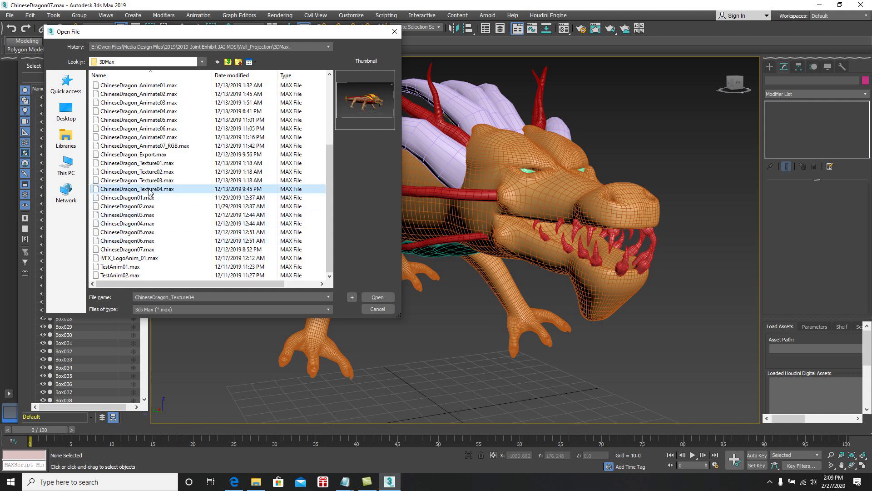
pyautogui.click(377, 298)
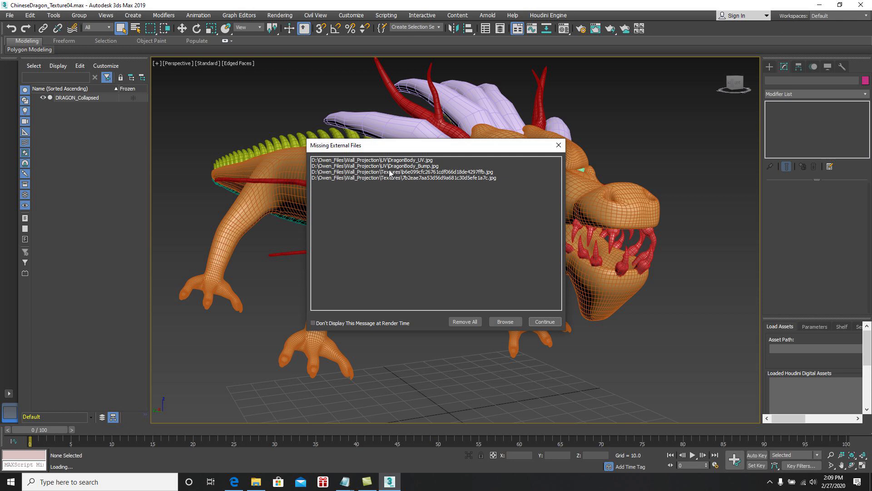
pyautogui.click(544, 321)
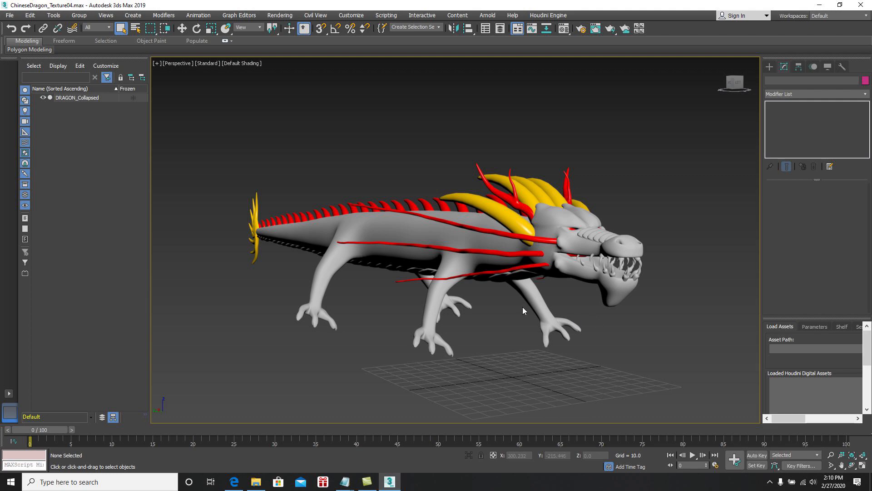
# Examine the collapsed dragon model and its colored parts up close
pyautogui.moveTo(521, 298)
pyautogui.keyDown('alt'); pyautogui.mouseDown(button='middle')
pyautogui.moveTo(509, 307)
pyautogui.moveTo(525, 287)
pyautogui.moveTo(532, 294)
pyautogui.mouseUp(button='middle'); pyautogui.keyUp('alt')
pyautogui.scroll(3, 520, 294)
pyautogui.scroll(3, 532, 294)
pyautogui.scroll(-3, 536, 294)
pyautogui.scroll(3, 538, 293)
pyautogui.scroll(-3, 541, 305)
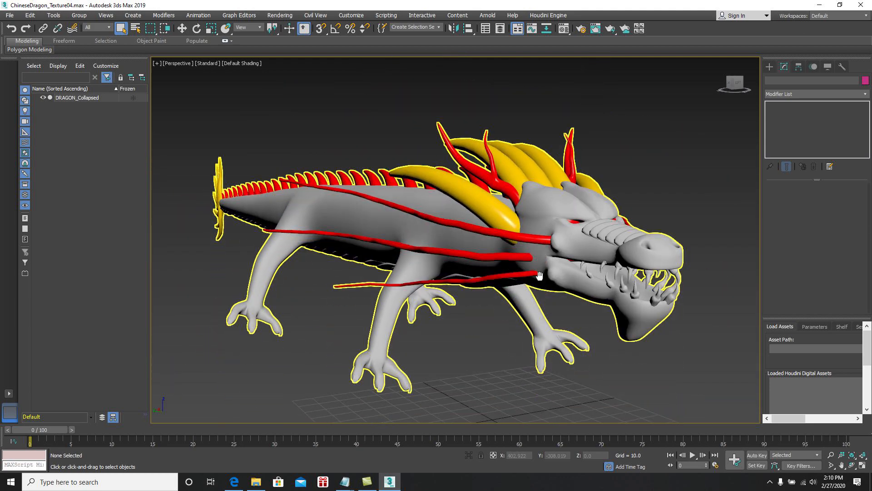
pyautogui.keyDown('alt'); pyautogui.moveTo(541, 306); pyautogui.dragTo(541, 275, button='middle'); pyautogui.keyUp('alt')
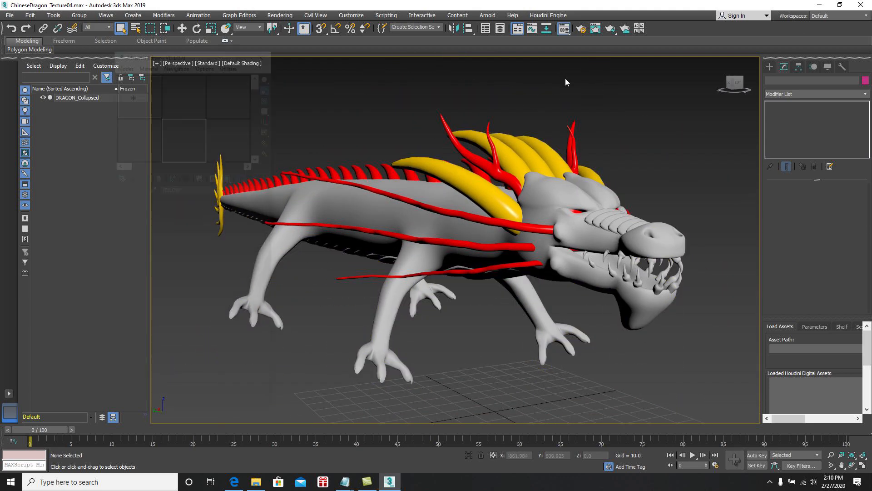
# Relink the DragonSkin material's diffuse bitmap to the DragonBody_UV image in the Wall_Projection UV folder, and close the Material Editor
pyautogui.press('m')
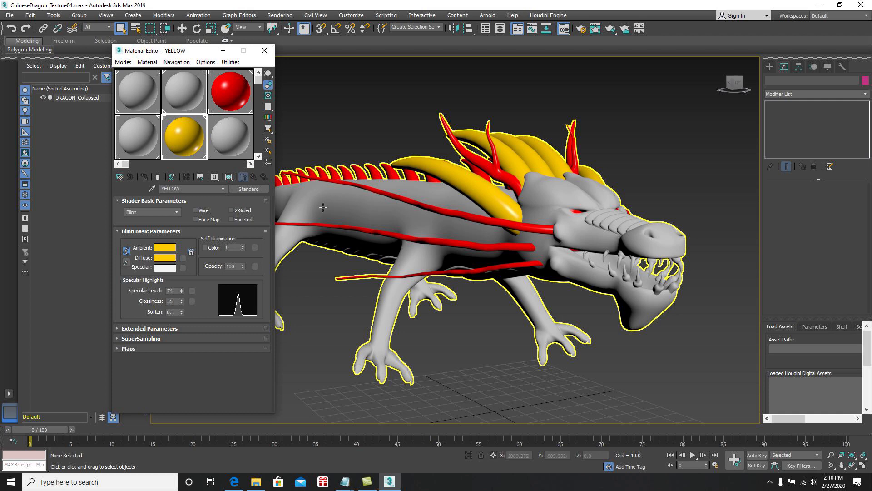
pyautogui.click(135, 99)
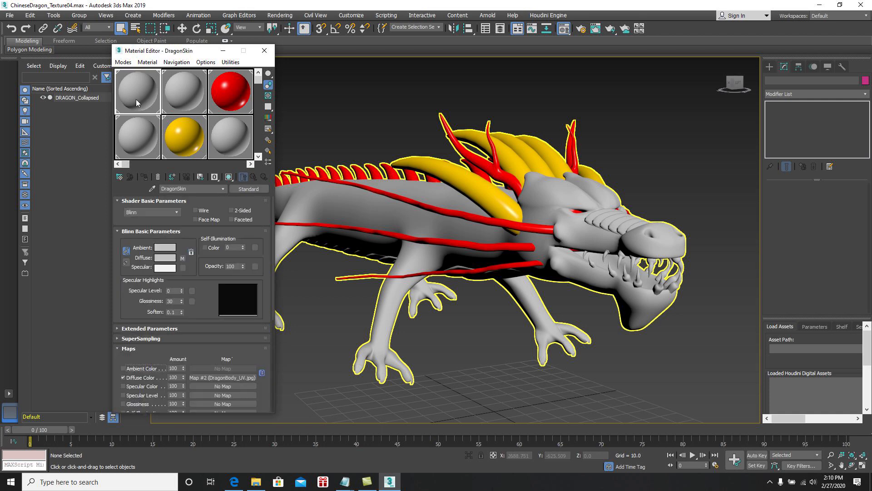
pyautogui.click(183, 258)
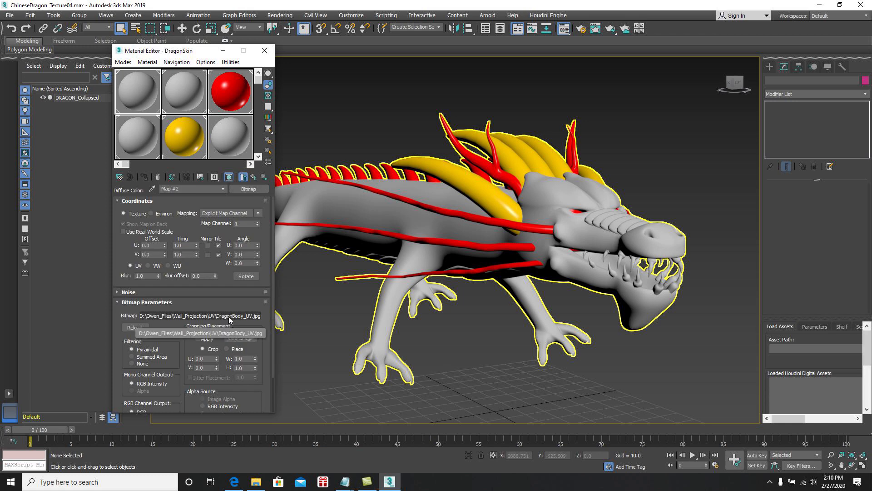
pyautogui.click(203, 317)
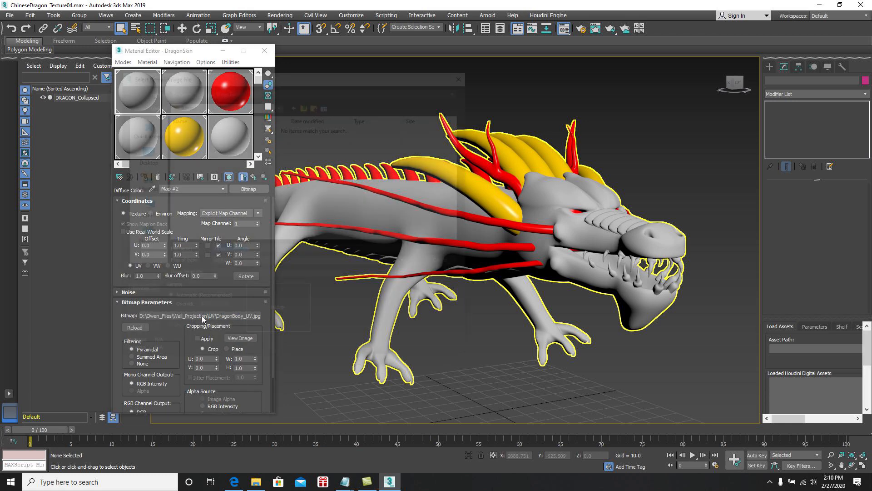
pyautogui.moveTo(323, 78); pyautogui.dragTo(448, 95)
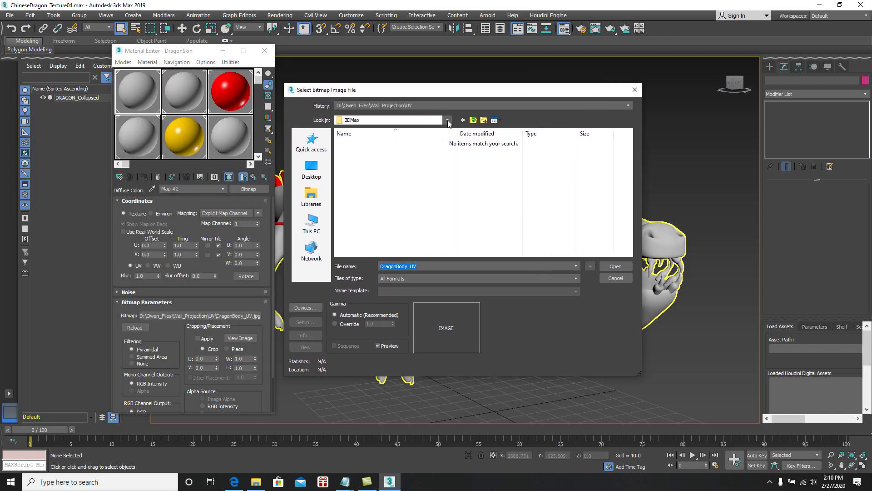
pyautogui.click(444, 121)
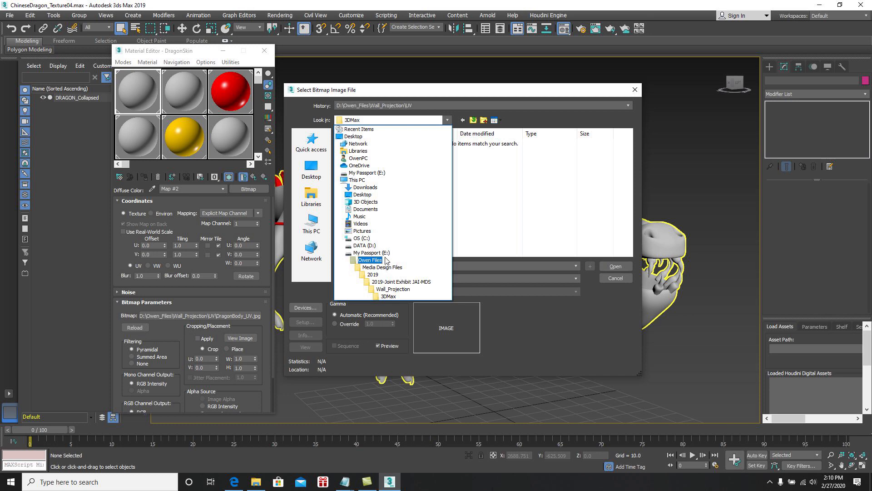
pyautogui.click(393, 289)
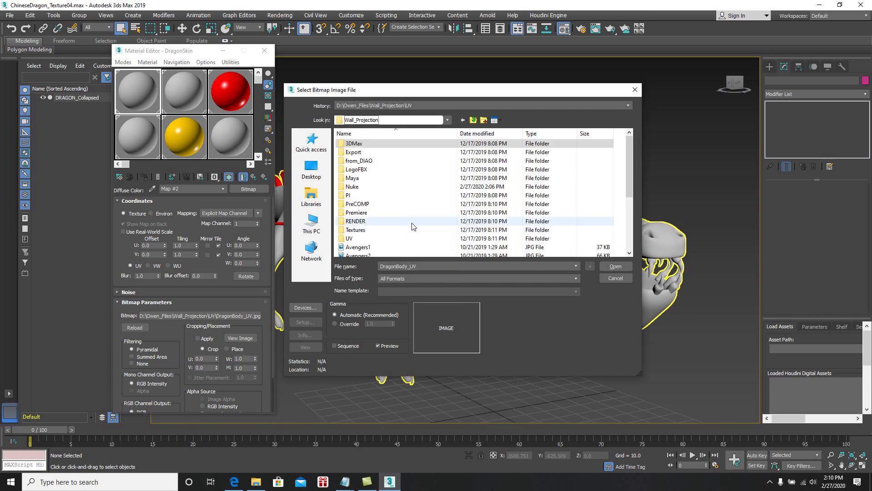
pyautogui.doubleClick(350, 238)
pyautogui.click(402, 181)
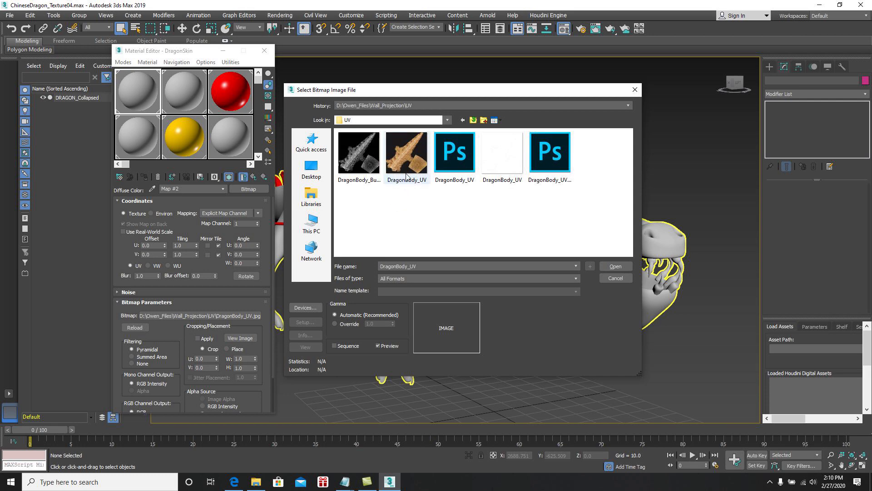
pyautogui.click(615, 266)
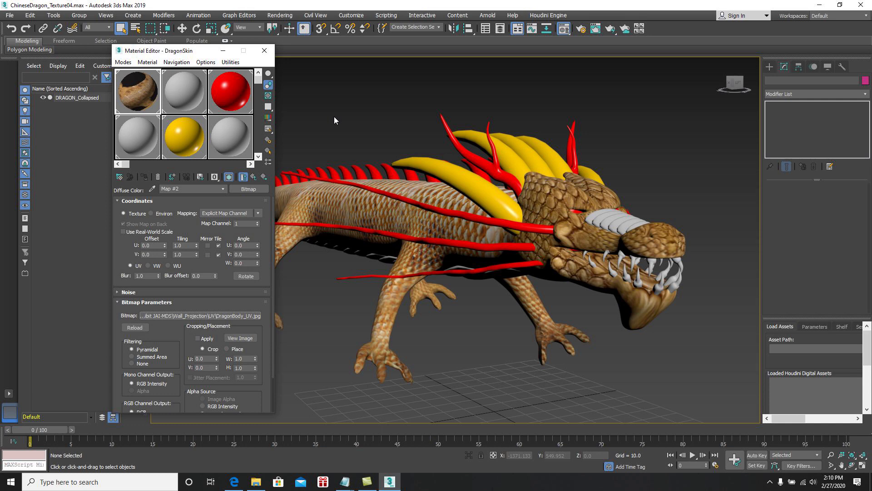
pyautogui.click(264, 51)
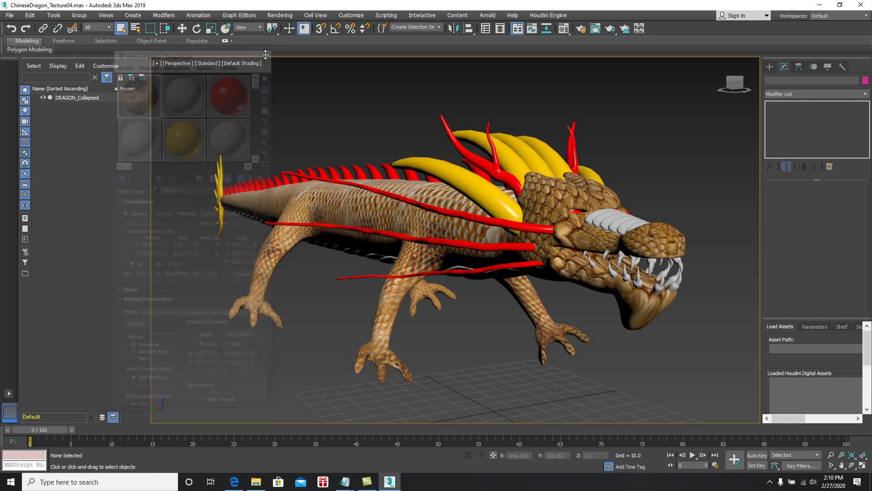
# Select the textured DRAGON_Collapsed model and check its mesh by switching edged faces on and off
pyautogui.moveTo(340, 126)
pyautogui.mouseDown(button='middle')
pyautogui.moveTo(328, 124)
pyautogui.moveTo(340, 126)
pyautogui.mouseUp(button='middle')
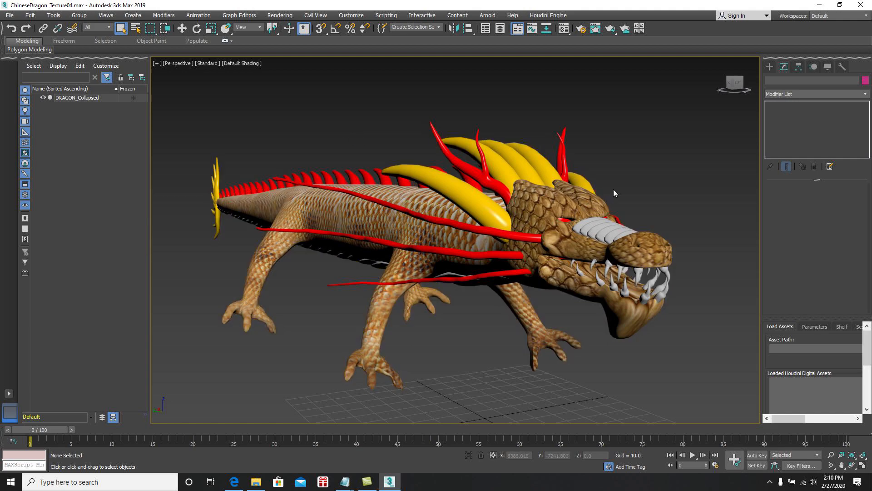
pyautogui.keyDown('alt'); pyautogui.moveTo(632, 174); pyautogui.dragTo(628, 176, button='middle'); pyautogui.keyUp('alt')
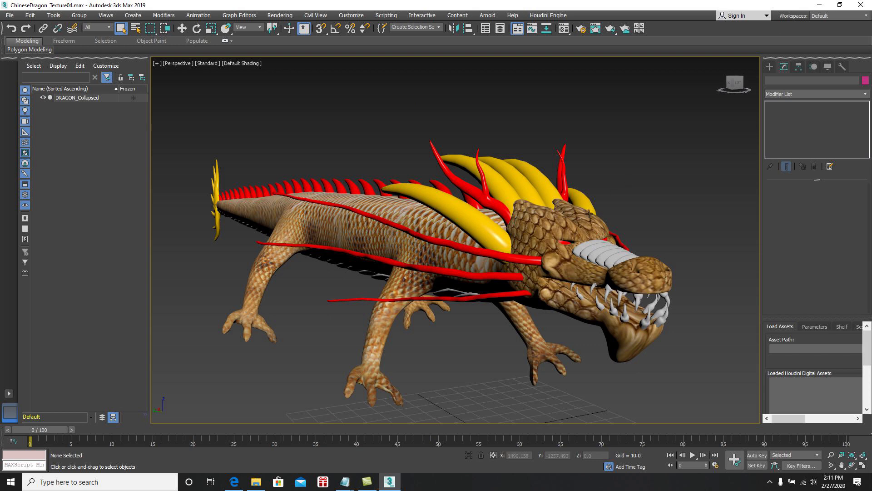
pyautogui.click(586, 227)
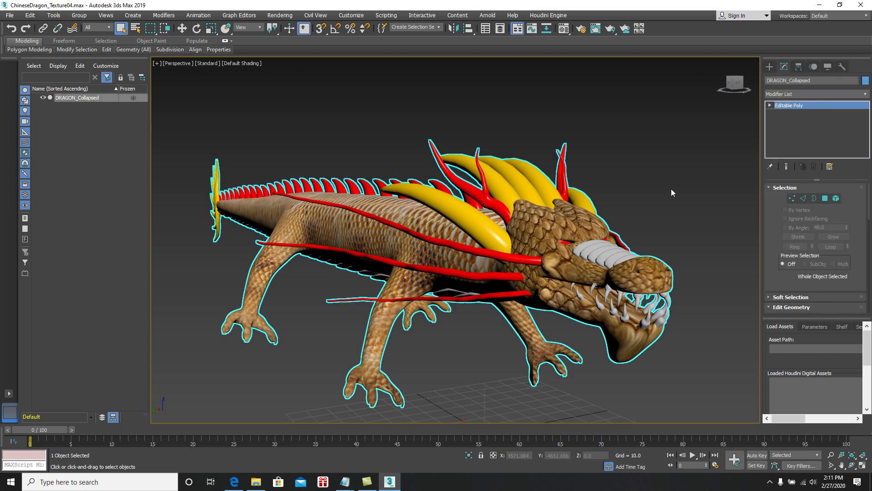
pyautogui.keyDown('alt'); pyautogui.moveTo(661, 178); pyautogui.dragTo(658, 170, button='middle'); pyautogui.keyUp('alt')
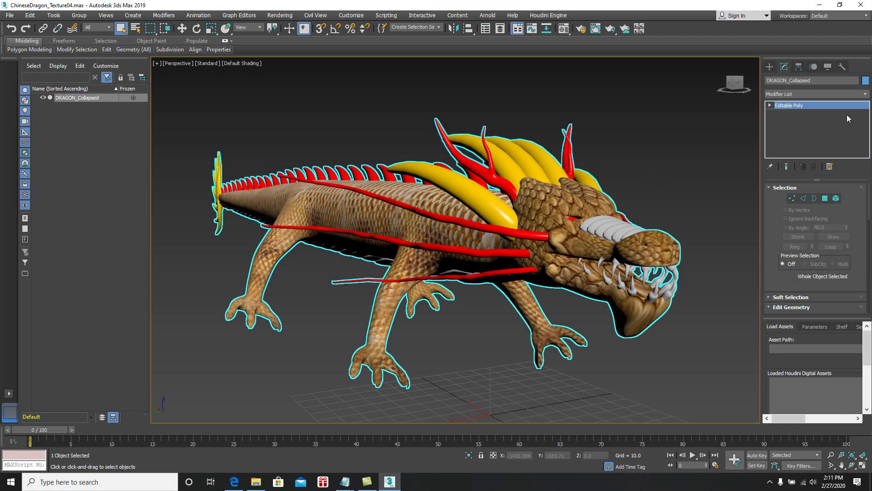
pyautogui.click(865, 95)
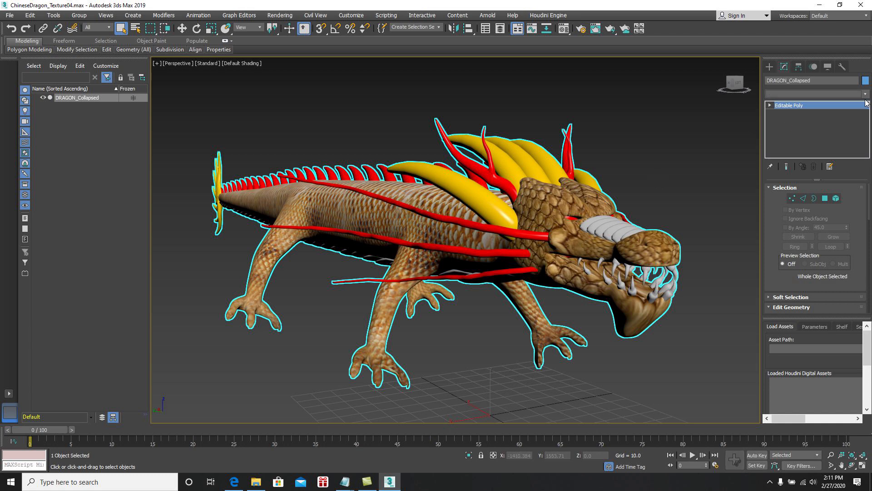
pyautogui.click(677, 146)
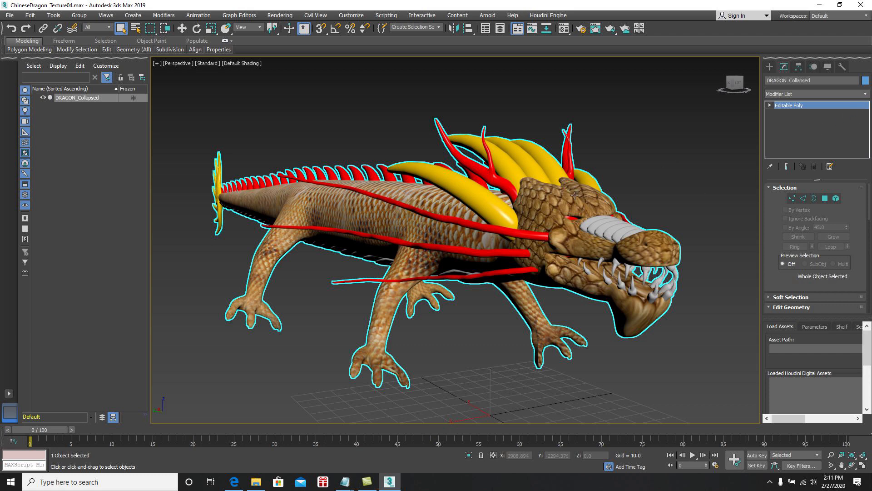
pyautogui.press('F4')
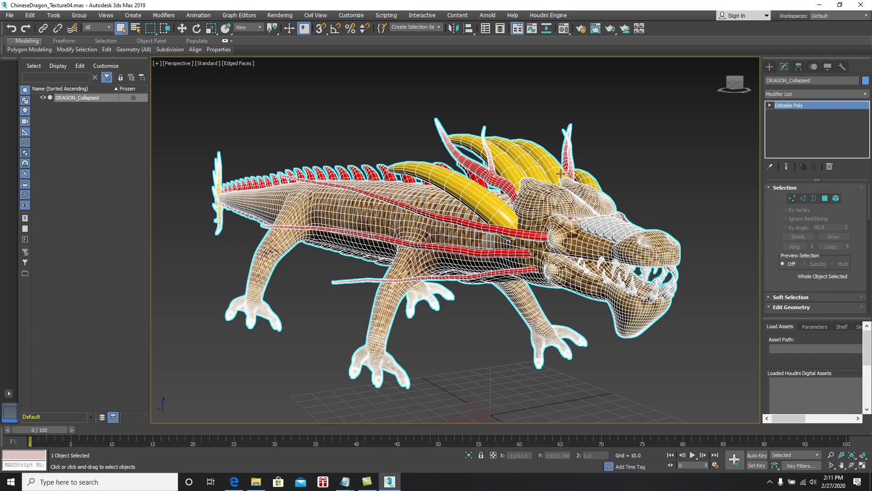
pyautogui.press('F4')
# Add an Unwrap UVW modifier to the DRAGON_Collapsed model
pyautogui.click(864, 94)
pyautogui.moveTo(865, 129); pyautogui.dragTo(864, 345)
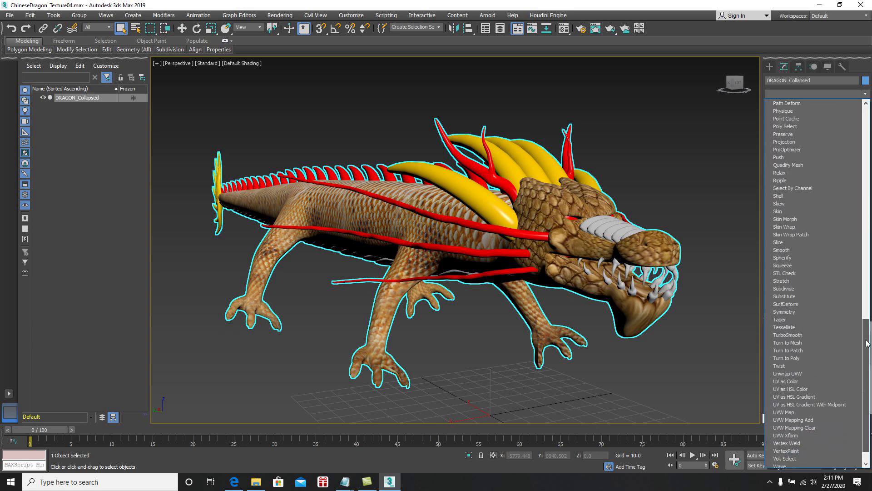
pyautogui.click(790, 373)
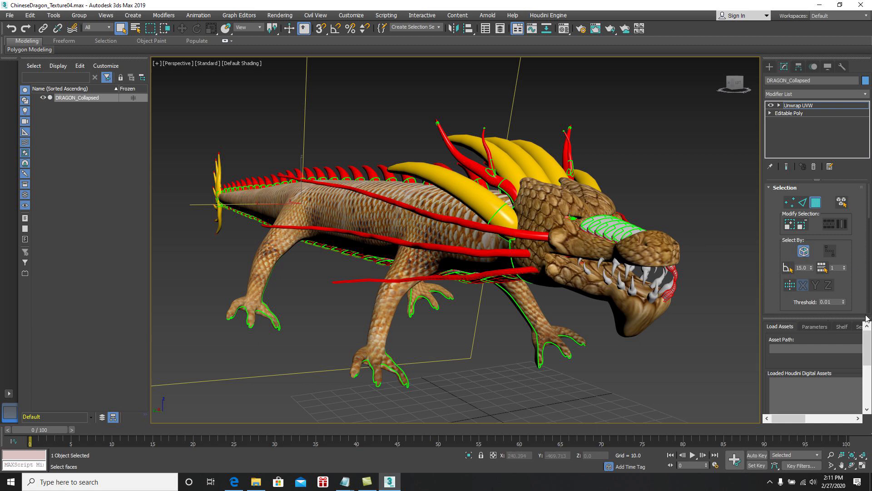
# Widen the command panel to two columns and open the Unwrap UVW modifier's UV editor in an enlarged window
pyautogui.moveTo(868, 347)
pyautogui.mouseDown()
pyautogui.moveTo(868, 386)
pyautogui.moveTo(868, 347)
pyautogui.mouseUp()
pyautogui.moveTo(762, 291); pyautogui.dragTo(691, 291)
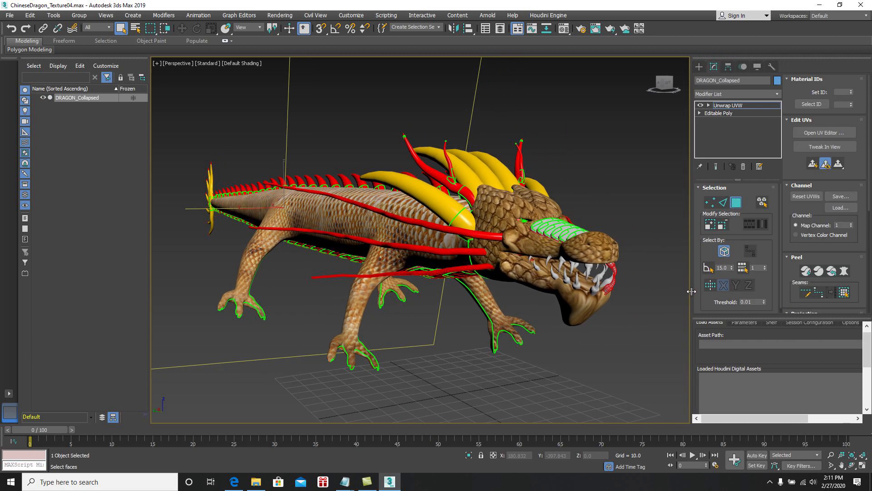
pyautogui.click(820, 135)
pyautogui.moveTo(196, 48); pyautogui.dragTo(269, 57)
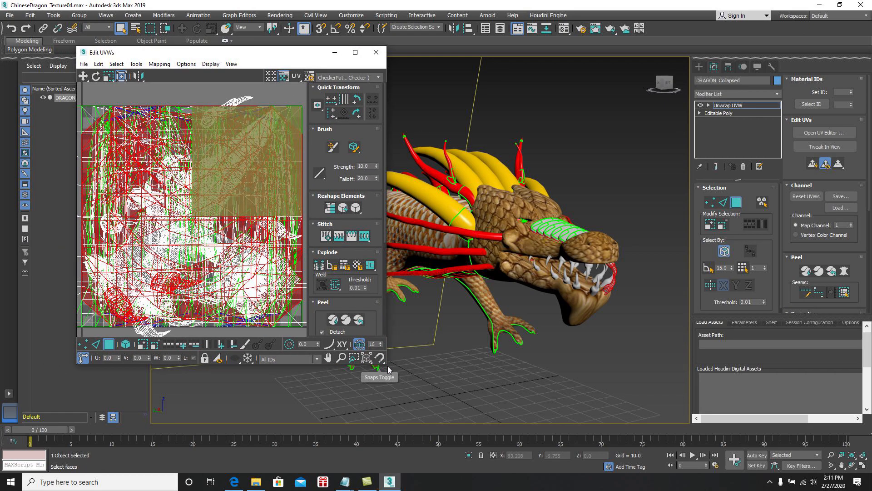
pyautogui.moveTo(388, 369); pyautogui.dragTo(532, 433)
# Examine the dragon's UV layout up close and as a whole in the UV editor, and close the editor
pyautogui.scroll(-6, 330, 260)
pyautogui.scroll(2, 371, 255)
pyautogui.scroll(8, 381, 261)
pyautogui.moveTo(403, 197); pyautogui.dragTo(393, 215, button='middle')
pyautogui.scroll(2, 410, 219)
pyautogui.scroll(-3, 411, 219)
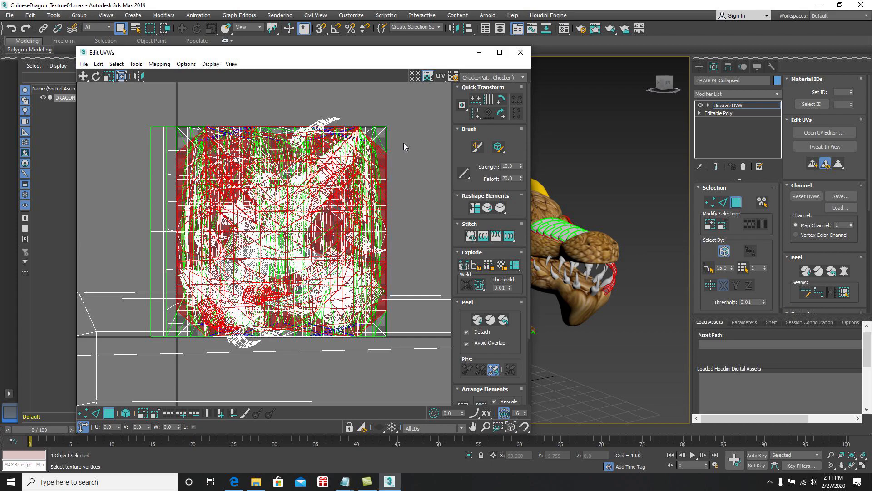
pyautogui.scroll(6, 262, 188)
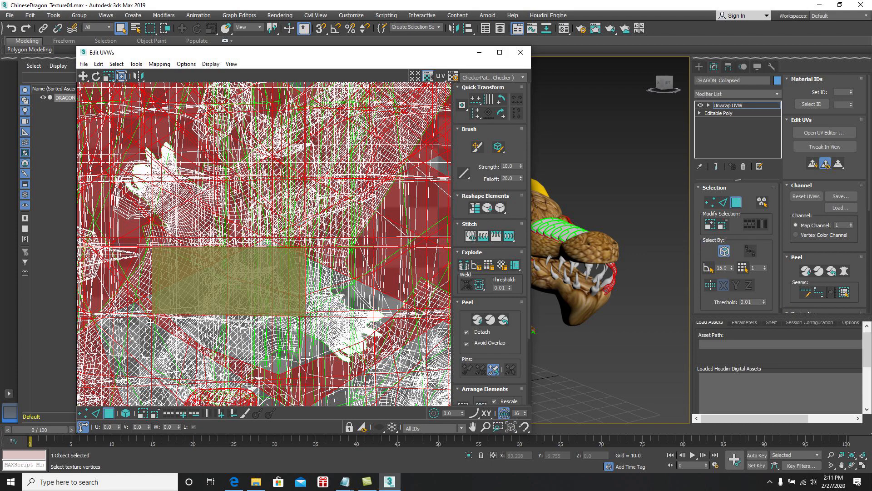
pyautogui.scroll(-6, 262, 188)
pyautogui.scroll(-2, 425, 188)
pyautogui.scroll(2, 416, 185)
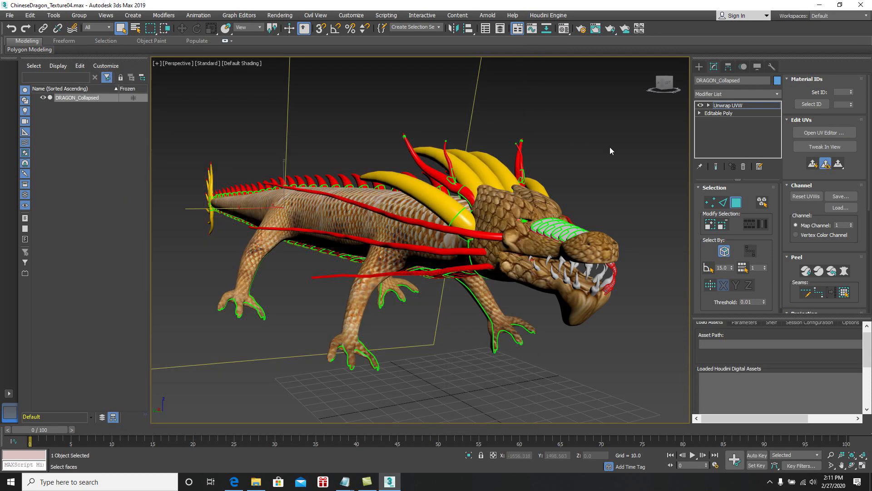
# Delete the Unwrap UVW modifier from the DRAGON_Collapsed model and deselect the model
pyautogui.click(731, 105)
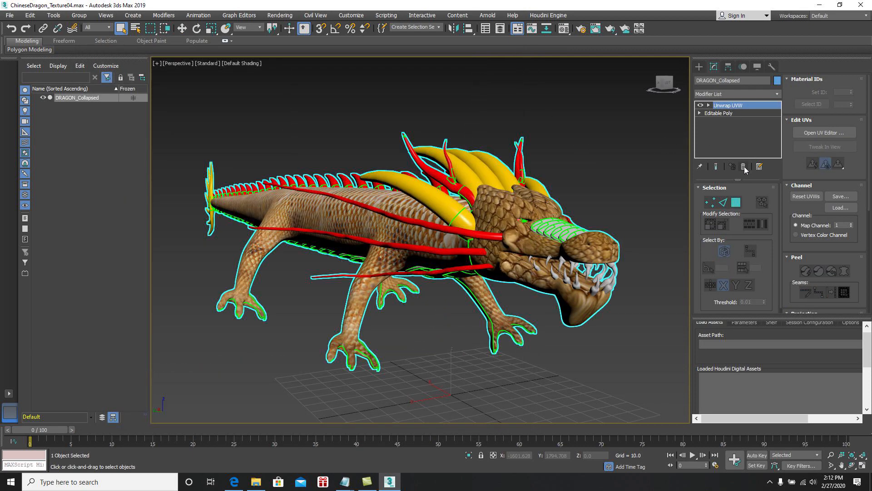
pyautogui.click(744, 167)
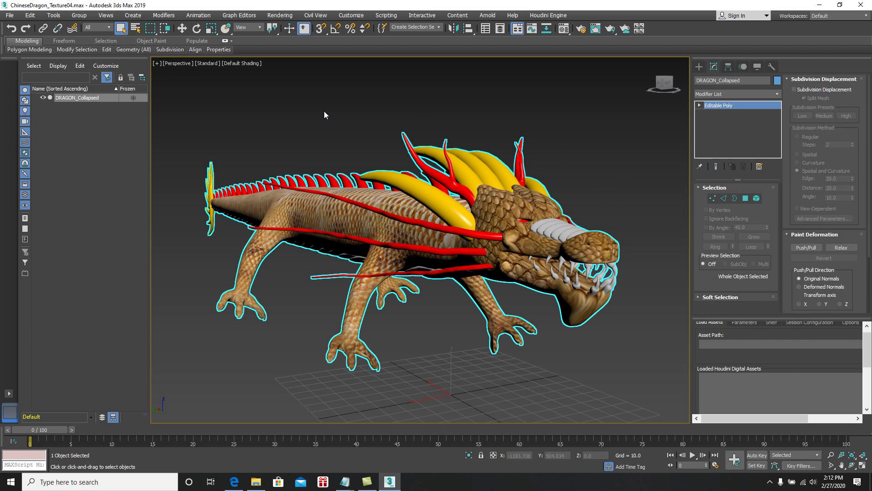
pyautogui.click(338, 131)
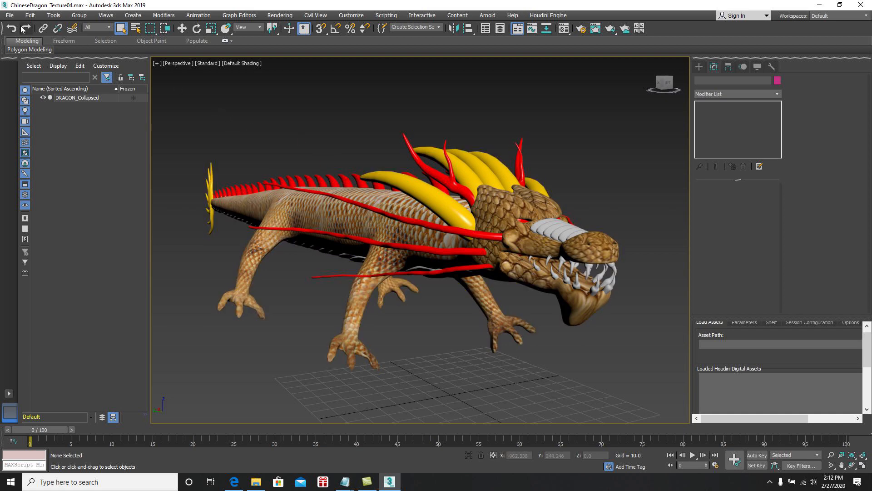
# Open the ChineseDragon_Animate07_RGB.max scene from the 3DMax folder and continue without its missing external files
pyautogui.click(10, 16)
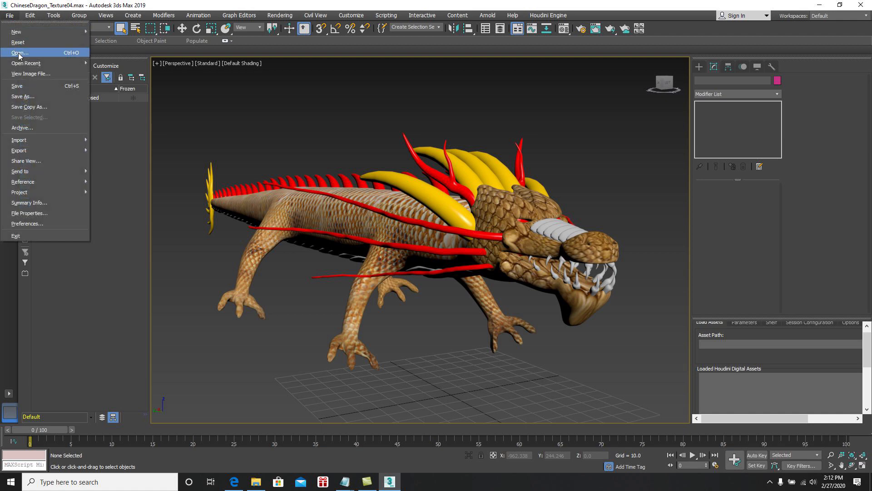
pyautogui.click(19, 53)
pyautogui.click(442, 253)
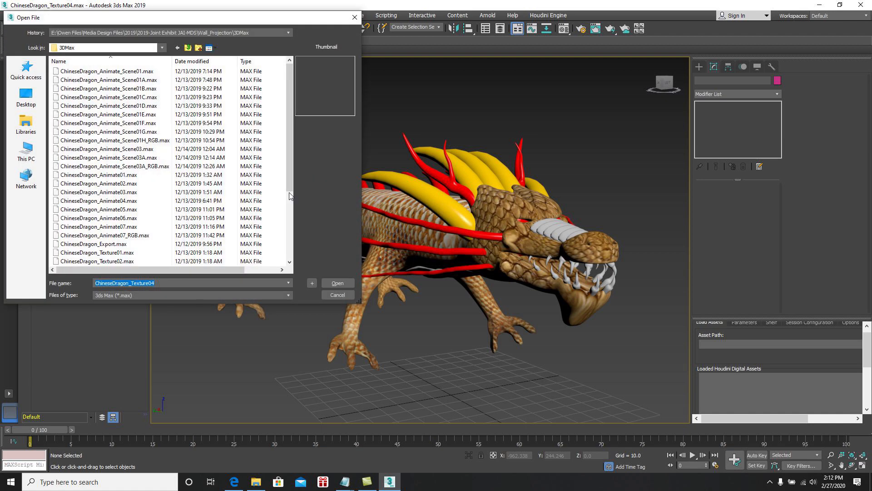
pyautogui.moveTo(289, 191); pyautogui.dragTo(291, 255)
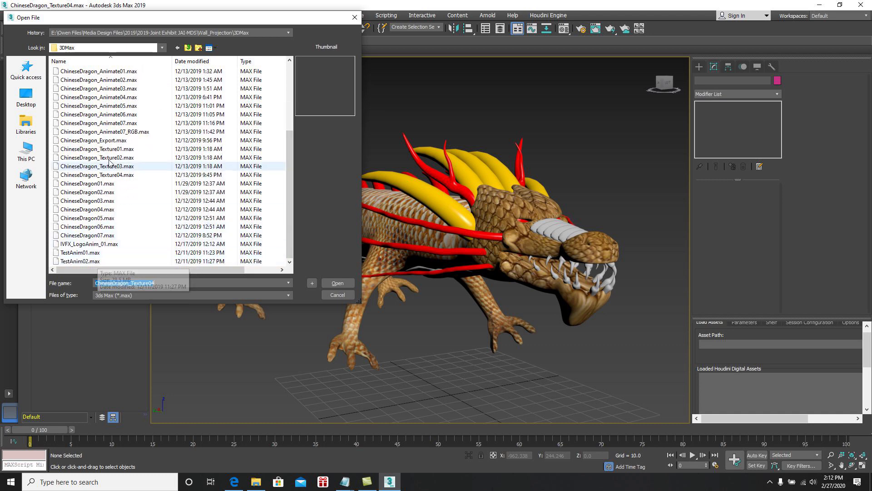
pyautogui.click(112, 132)
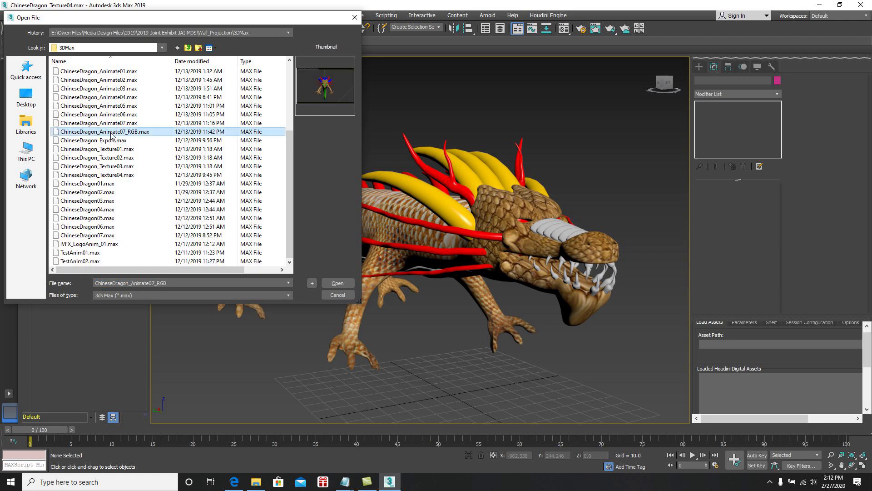
pyautogui.click(330, 282)
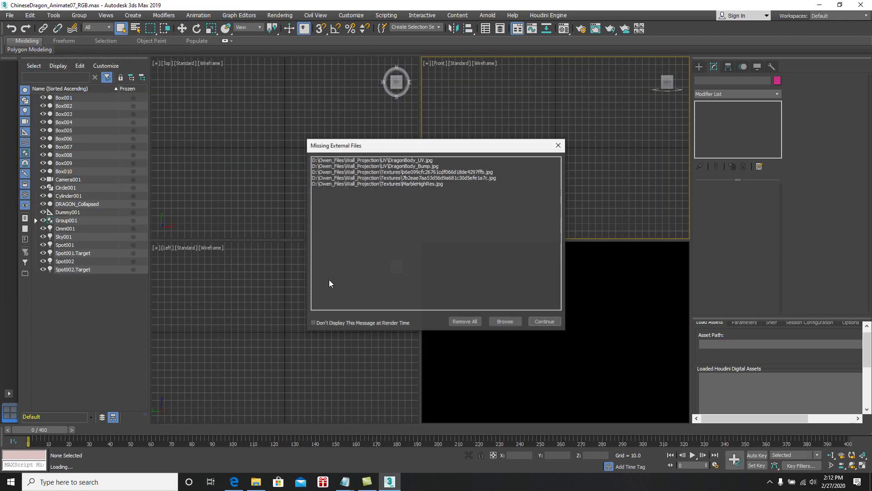
pyautogui.click(543, 321)
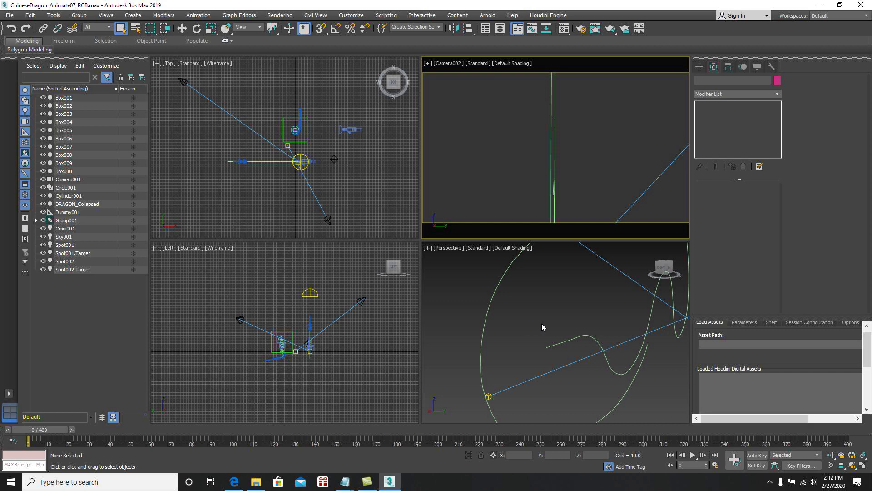
# Maximize the Perspective viewport and examine the scene's dragons, pillar, cameras and spline paths
pyautogui.click(557, 318)
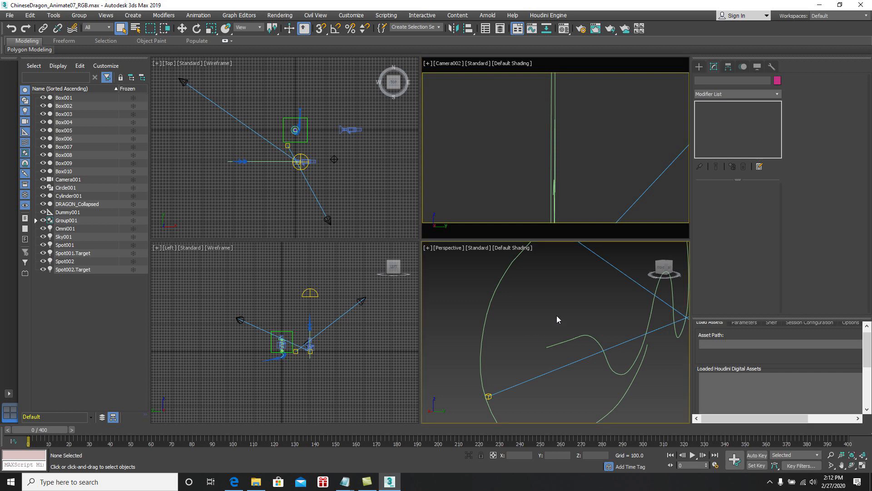
pyautogui.hotkey('alt', 'w')
pyautogui.scroll(4, 549, 320)
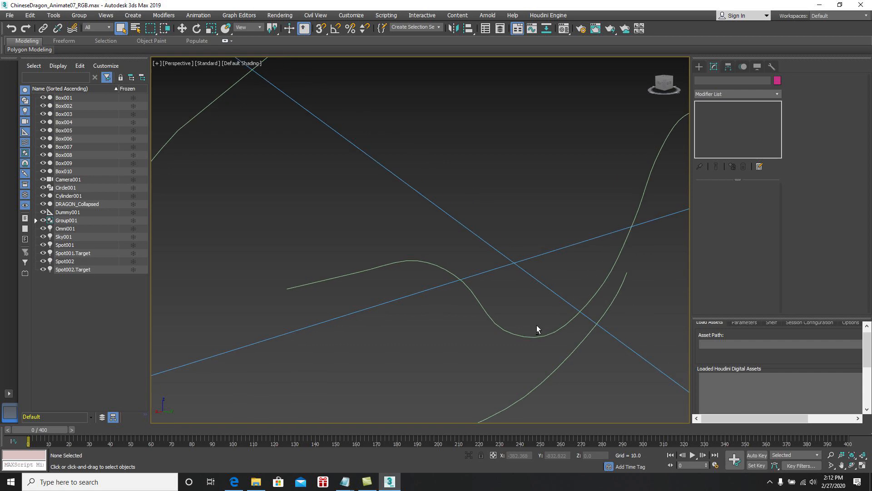
pyautogui.scroll(-5, 536, 325)
pyautogui.scroll(3, 538, 323)
pyautogui.scroll(6, 529, 320)
pyautogui.moveTo(506, 272); pyautogui.dragTo(526, 283, button='middle')
pyautogui.scroll(-6, 525, 283)
pyautogui.scroll(-3, 527, 309)
pyautogui.moveTo(546, 321); pyautogui.dragTo(404, 360, button='middle')
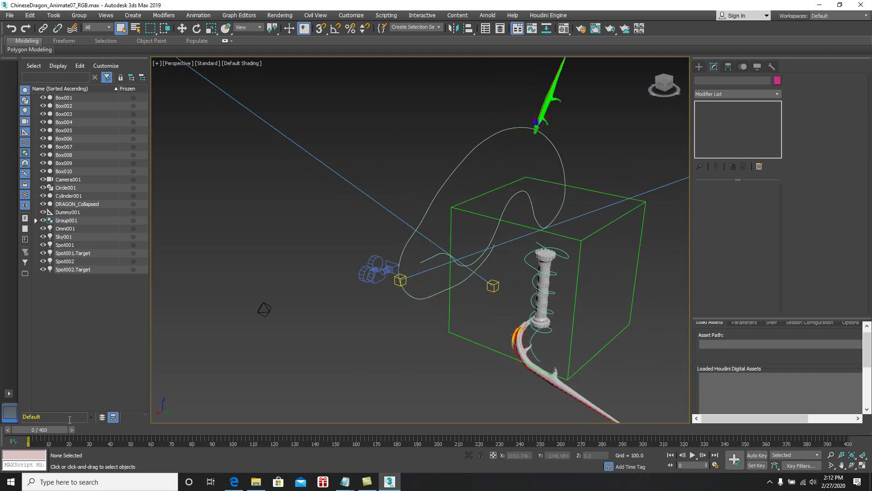
# Preview both dragons moving along their paths up to about frame 89, with the pillar in close view
pyautogui.moveTo(51, 430); pyautogui.dragTo(133, 429)
pyautogui.moveTo(436, 336); pyautogui.dragTo(354, 312, button='middle')
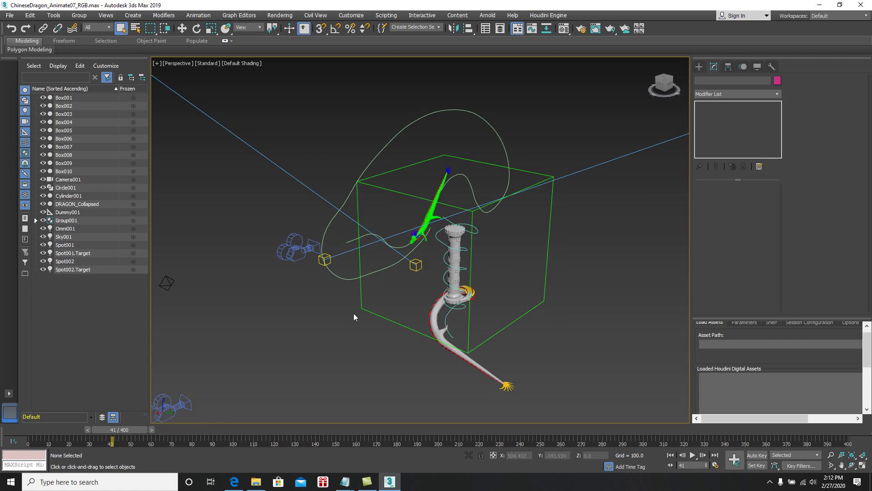
pyautogui.scroll(8, 405, 318)
pyautogui.keyDown('alt'); pyautogui.moveTo(411, 300); pyautogui.dragTo(425, 299, button='middle'); pyautogui.keyUp('alt')
pyautogui.moveTo(113, 429); pyautogui.dragTo(217, 401)
# Select DRAGON_Collapsed on the pillar and review its Path Deform animation, ending at frame 234
pyautogui.click(551, 295)
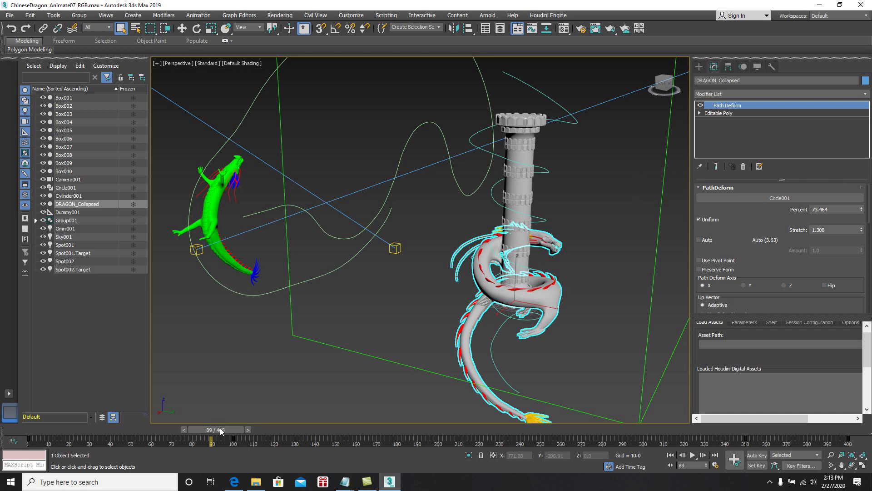
pyautogui.moveTo(220, 431); pyautogui.dragTo(183, 425)
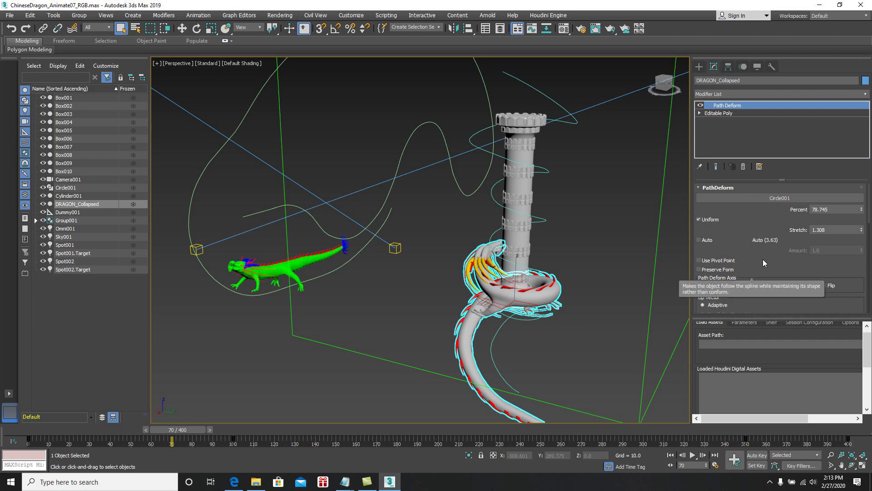
pyautogui.moveTo(190, 432); pyautogui.dragTo(517, 429)
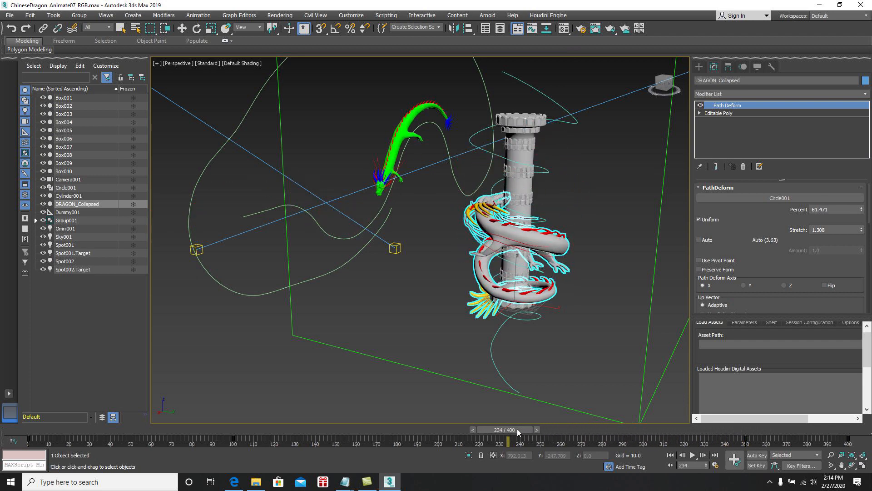
# Select the Group001 camera group, show the scene through Camera001, and preview the animation up to frame 310
pyautogui.keyDown('alt'); pyautogui.moveTo(483, 331); pyautogui.dragTo(431, 320, button='middle'); pyautogui.keyUp('alt')
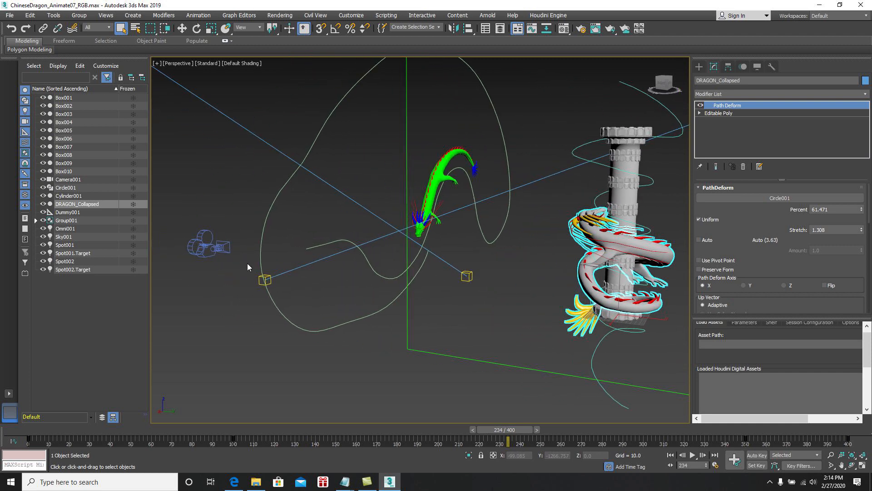
pyautogui.click(220, 247)
pyautogui.press('c')
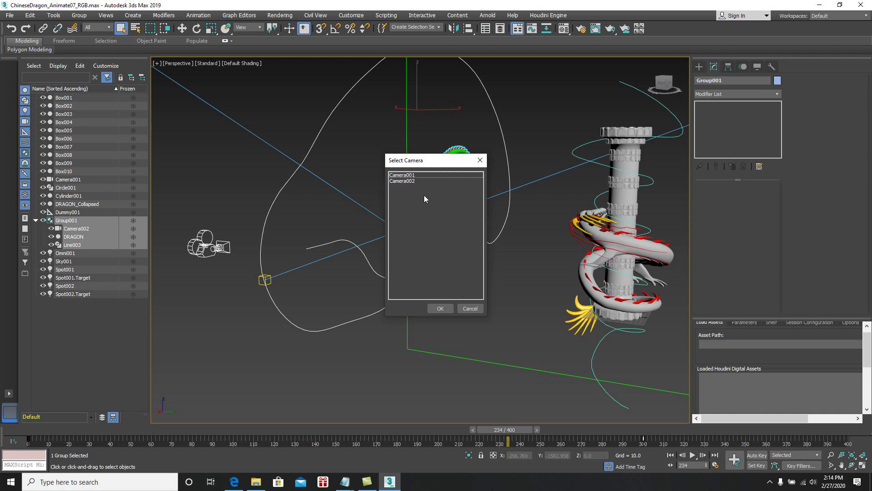
pyautogui.click(410, 177)
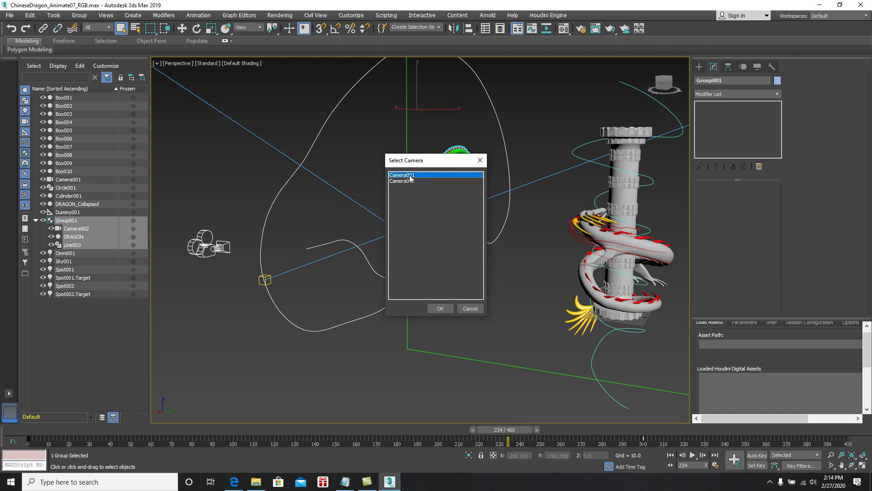
pyautogui.click(441, 308)
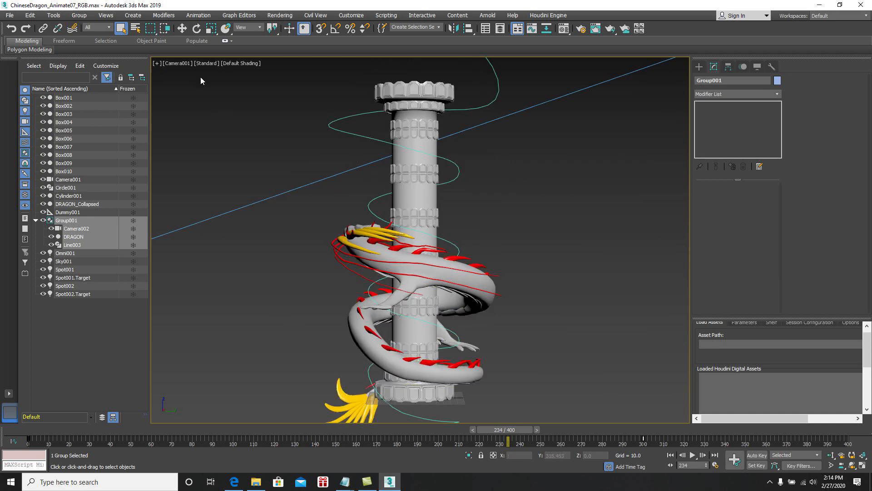
pyautogui.moveTo(498, 430); pyautogui.dragTo(655, 418)
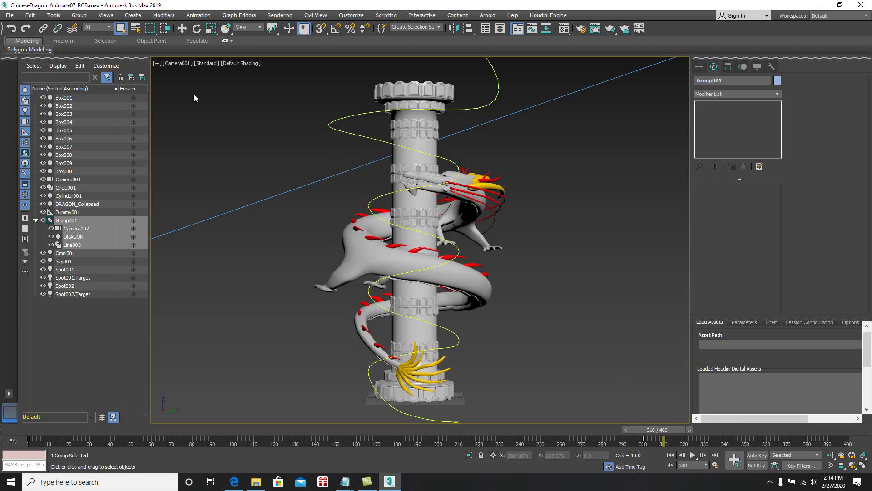
# Preview the animation through Camera002 from frame 0 to 264, then deselect everything and restore the four-viewport layout
pyautogui.click(175, 63)
pyautogui.moveTo(223, 73)
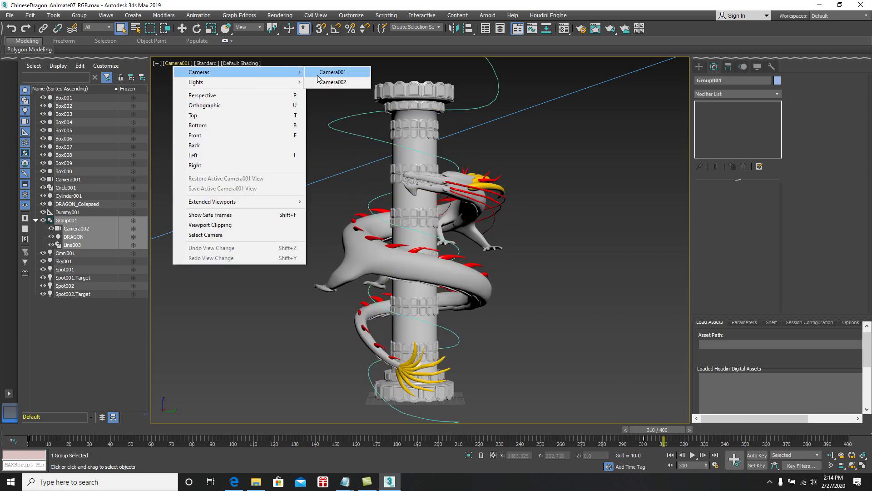
pyautogui.click(331, 82)
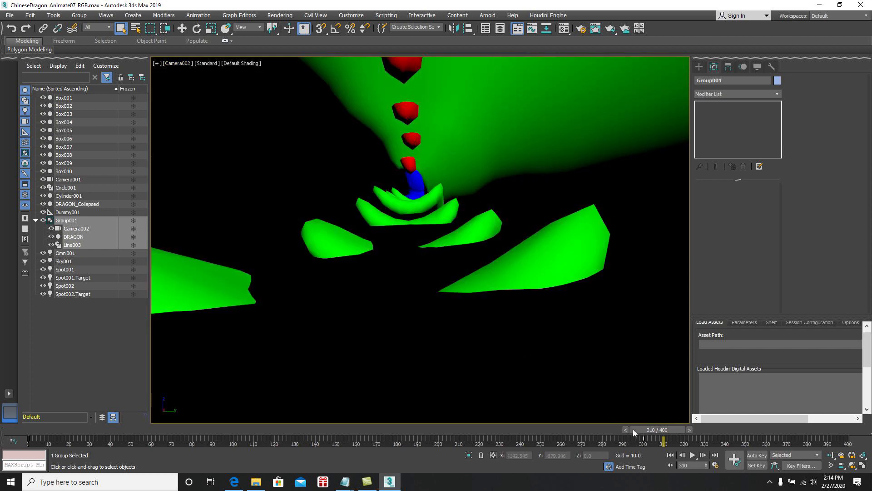
pyautogui.click(670, 455)
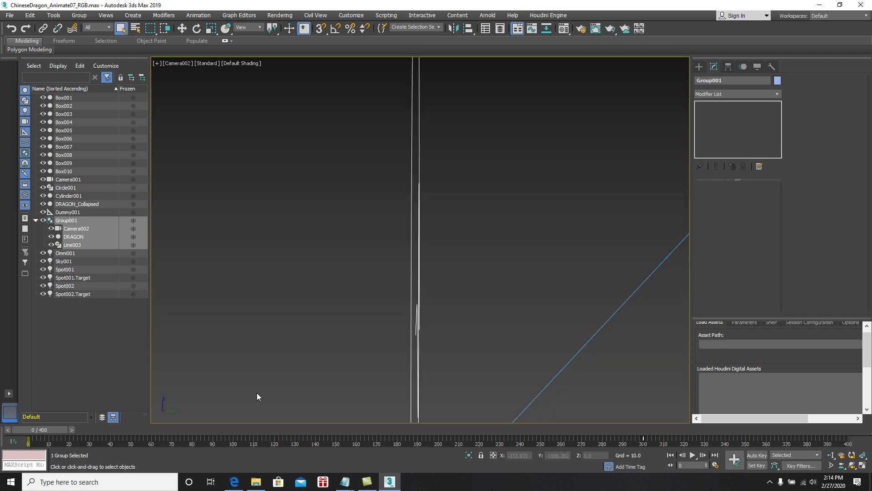
pyautogui.moveTo(43, 431); pyautogui.dragTo(267, 408)
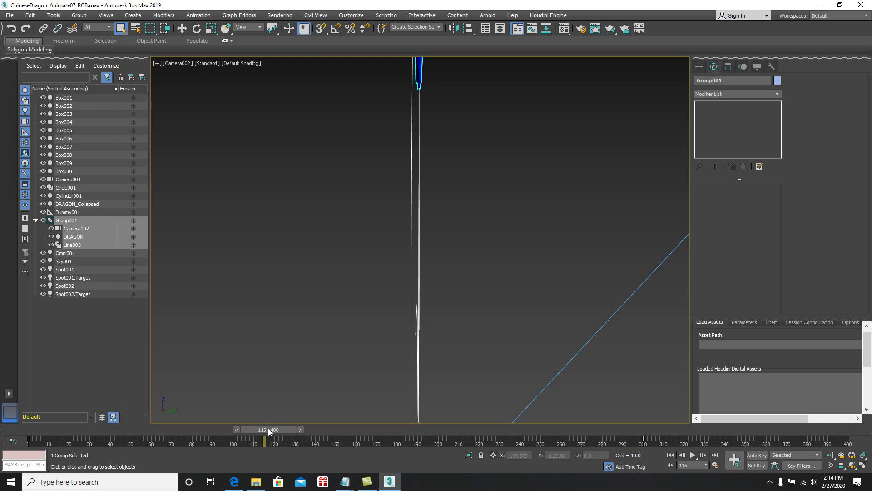
pyautogui.moveTo(353, 430); pyautogui.dragTo(570, 432)
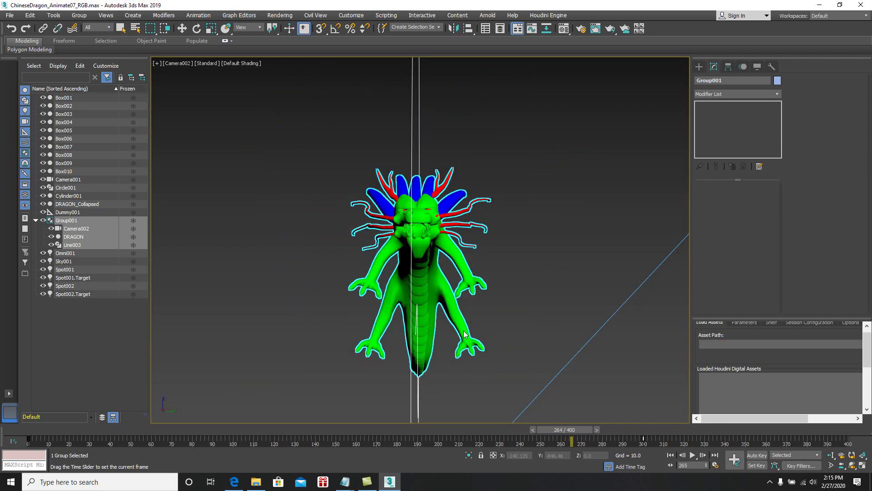
pyautogui.click(309, 204)
pyautogui.hotkey('alt', 'w')
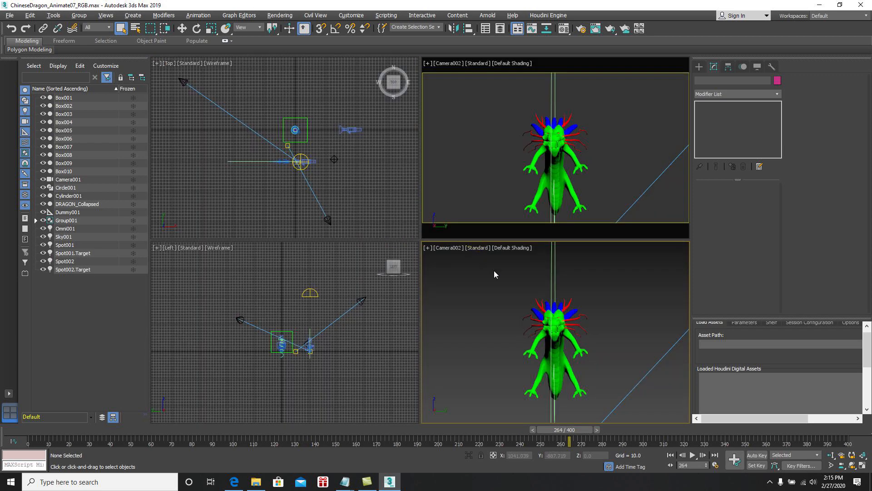
# Open ChineseDragon_Animate_Scene03A_RGB.max from the 3DMax folder, discarding changes to the current scene
pyautogui.click(14, 17)
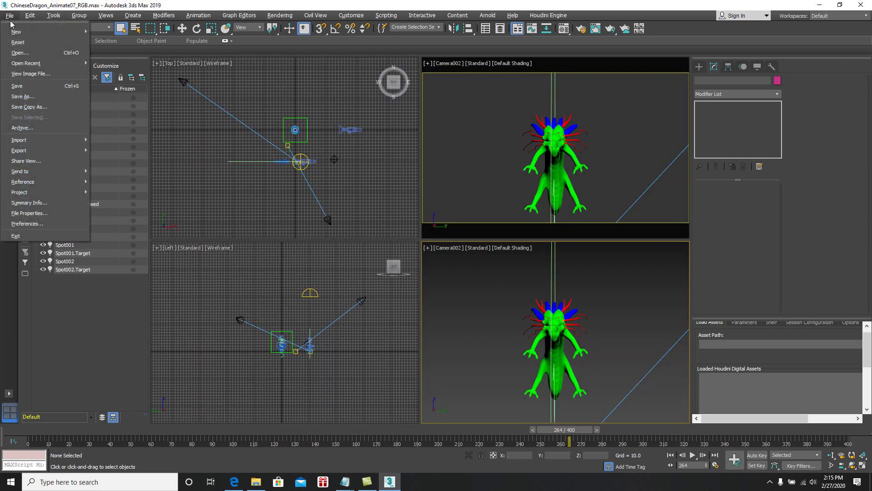
pyautogui.click(20, 52)
pyautogui.click(435, 255)
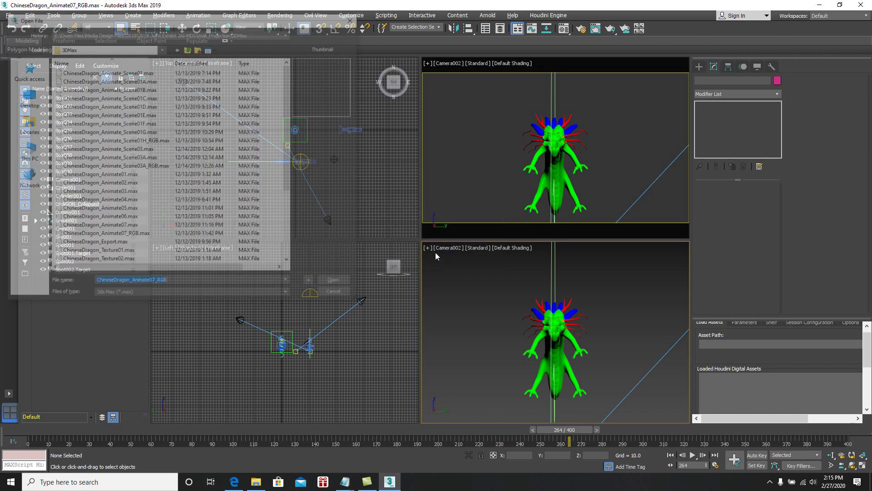
pyautogui.moveTo(292, 185); pyautogui.dragTo(289, 206)
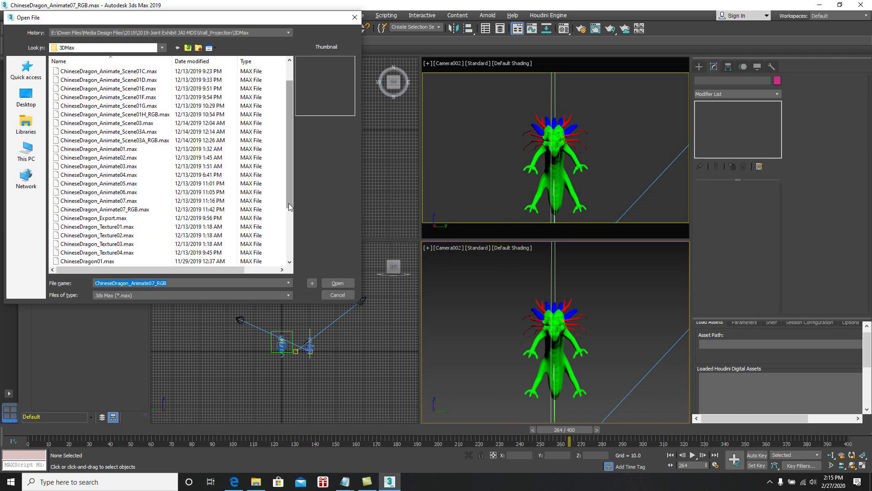
pyautogui.click(132, 143)
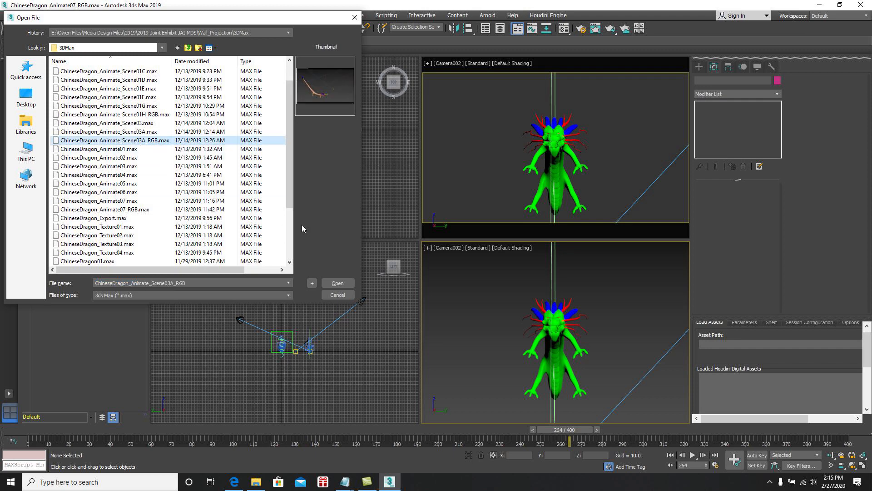
pyautogui.click(341, 281)
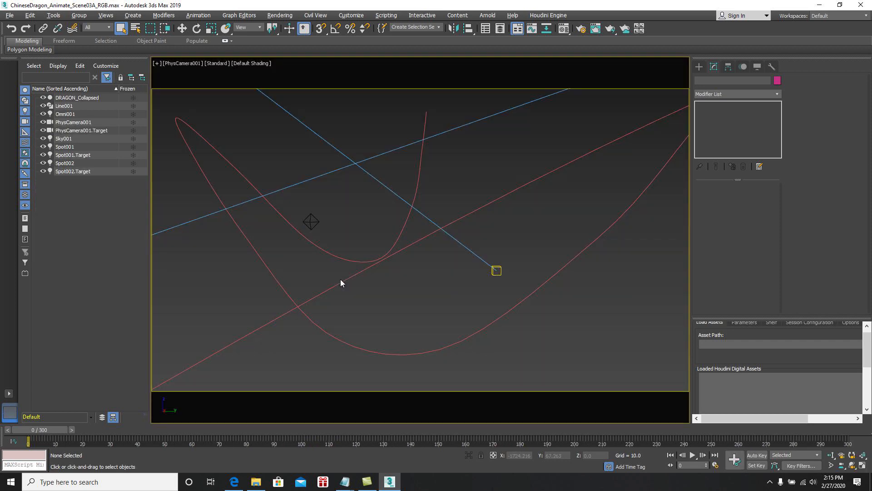
# Select DRAGON_Collapsed and preview its path animation through PhysCamera001, moving to frame 188 and then back to frame 56
pyautogui.moveTo(42, 433); pyautogui.dragTo(544, 408)
pyautogui.press('q')
pyautogui.click(348, 213)
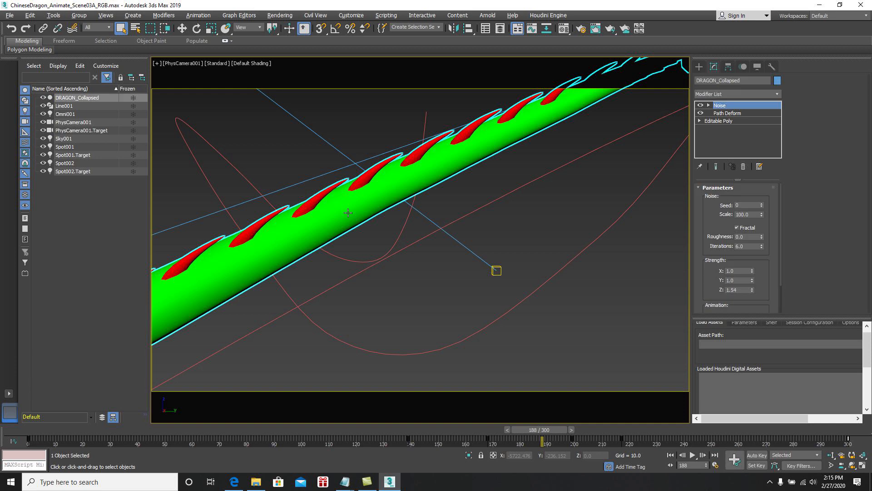
pyautogui.moveTo(553, 429); pyautogui.dragTo(501, 428)
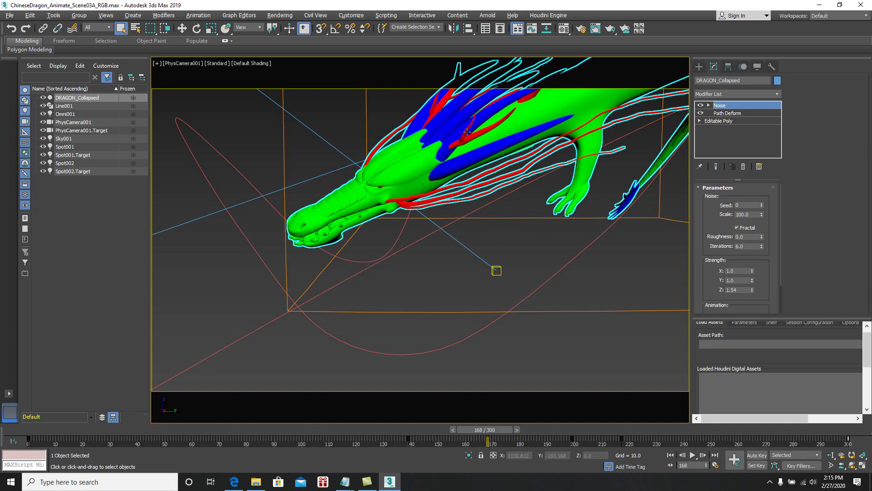
pyautogui.moveTo(481, 429); pyautogui.dragTo(403, 431)
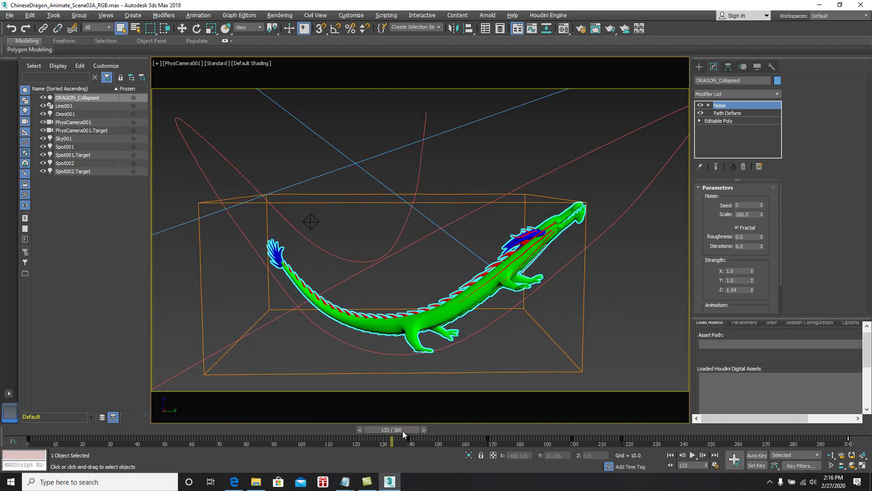
pyautogui.moveTo(403, 433); pyautogui.dragTo(197, 418)
# Browse the scene files to open without saving the current scene, previewing the IVFX_LogoAnim_01 and TestAnim02 thumbnails
pyautogui.click(9, 15)
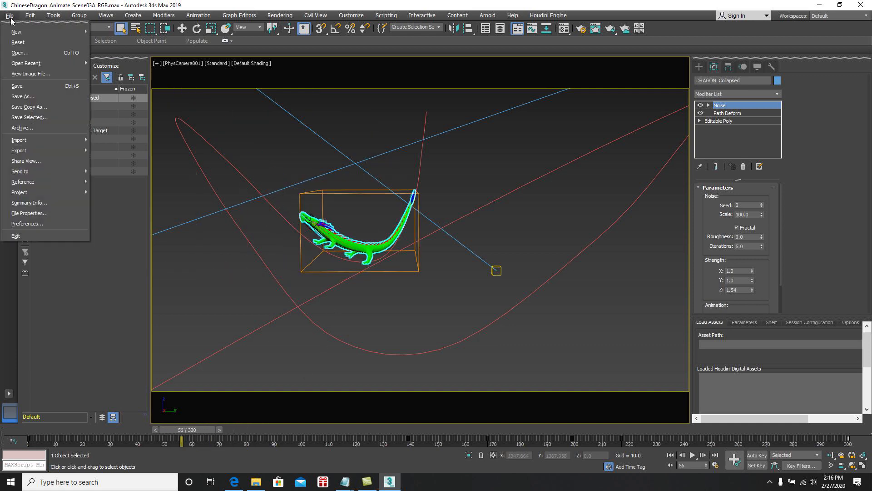
pyautogui.click(20, 52)
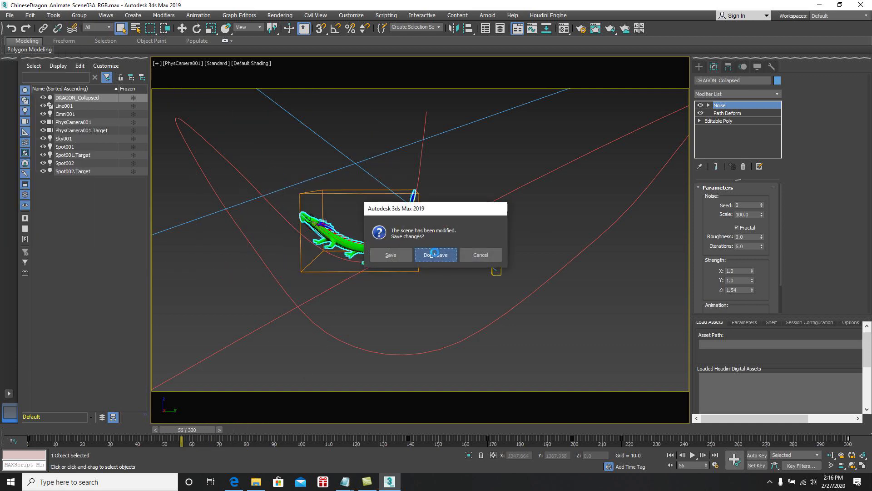
pyautogui.click(435, 254)
pyautogui.moveTo(291, 165); pyautogui.dragTo(290, 210)
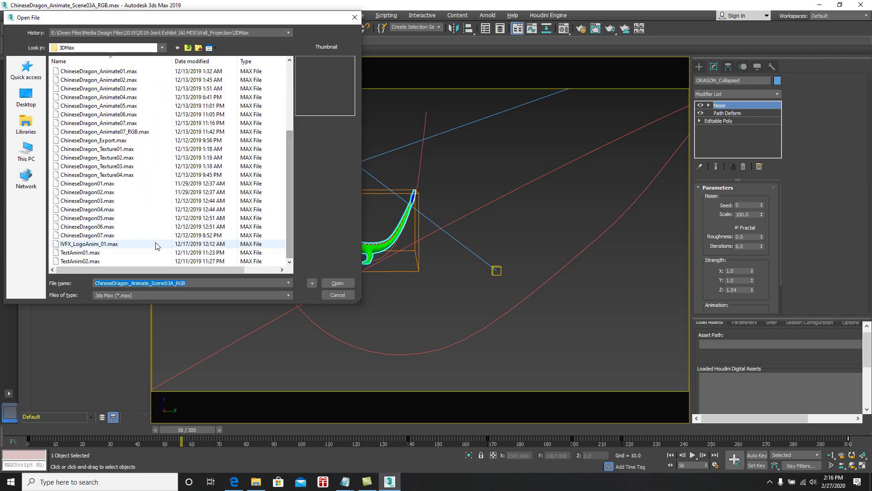
pyautogui.click(129, 247)
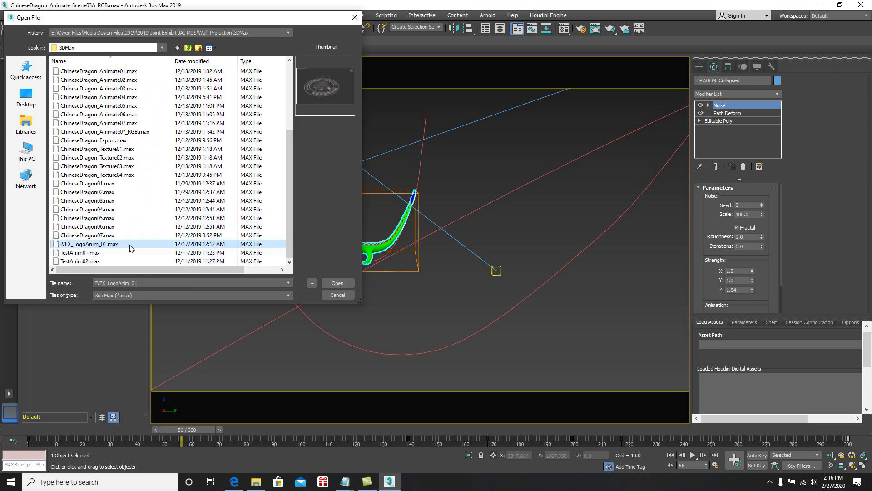
pyautogui.click(90, 262)
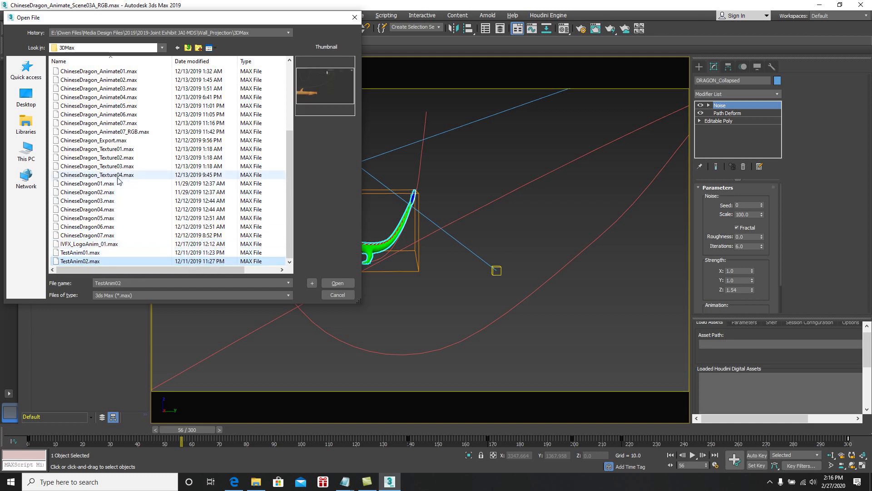
pyautogui.scroll(3, 121, 183)
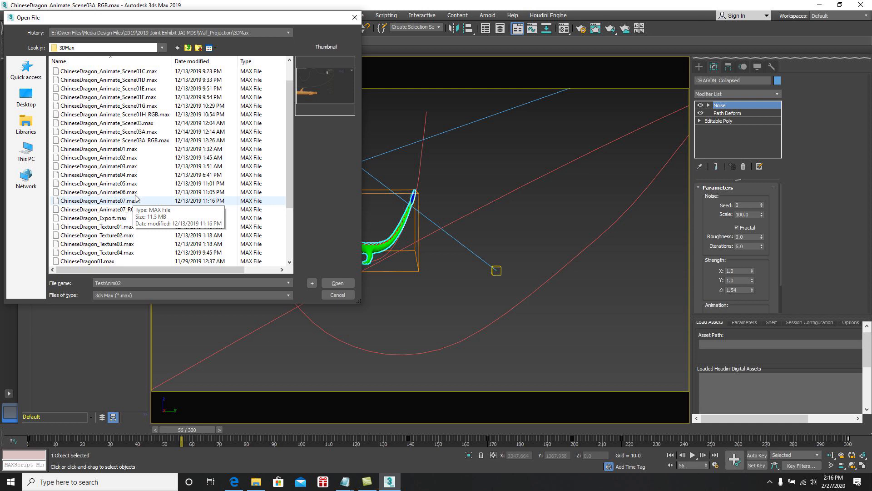
# Look through the render pass folders in Wall_Projection's RENDER\SCENE03 folder, then return to the 3DMax folder
pyautogui.click(189, 48)
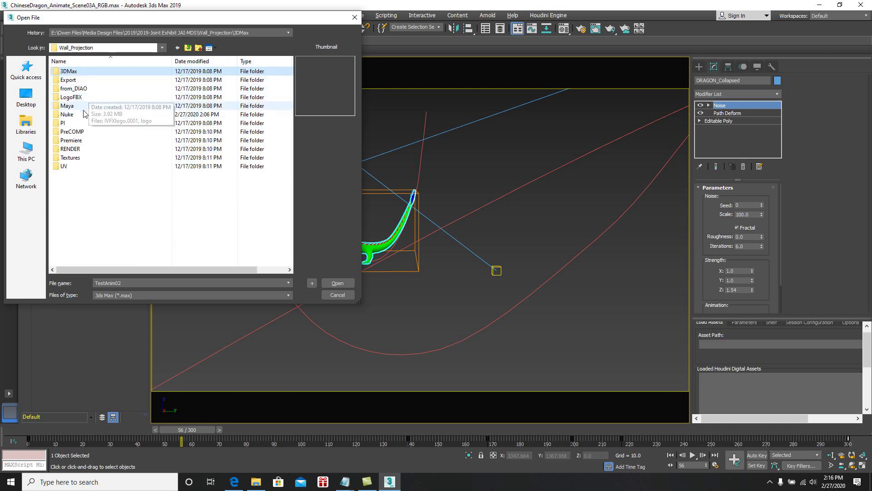
pyautogui.doubleClick(76, 150)
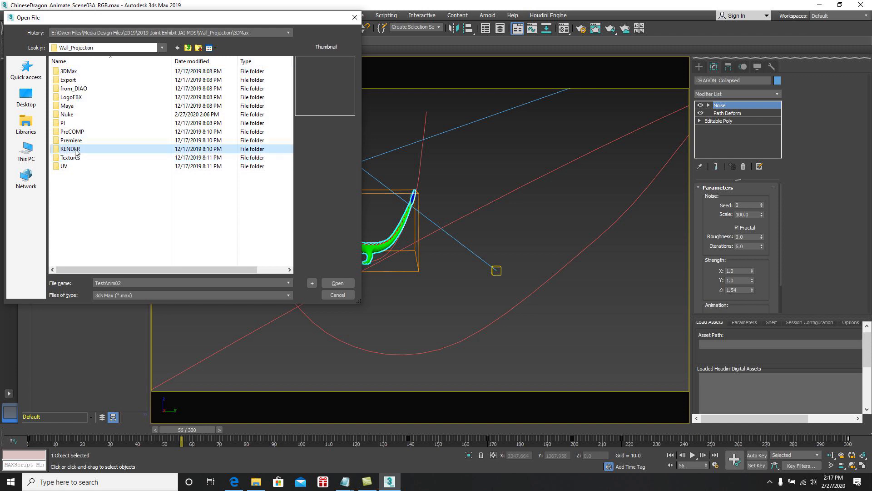
pyautogui.doubleClick(73, 88)
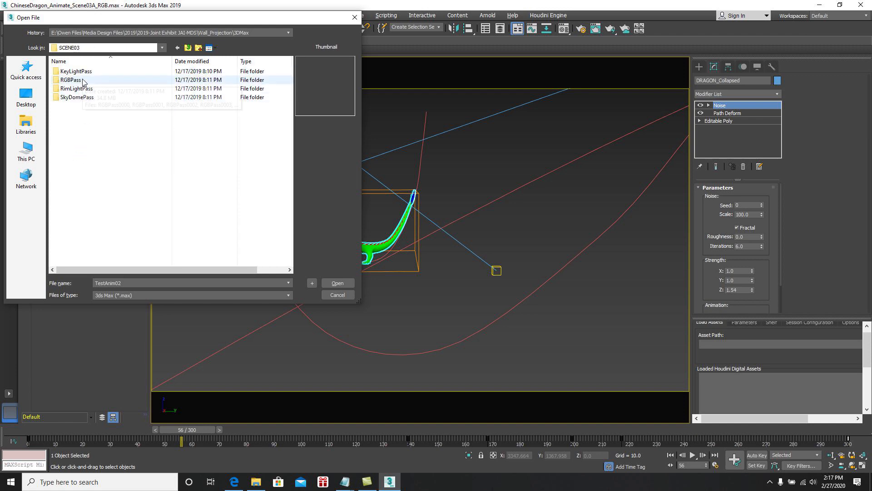
pyautogui.click(188, 48)
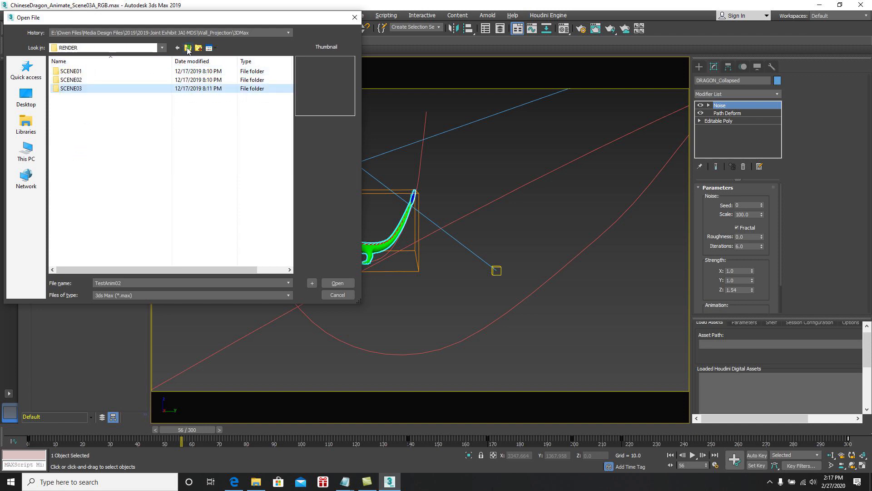
pyautogui.click(188, 48)
pyautogui.doubleClick(72, 71)
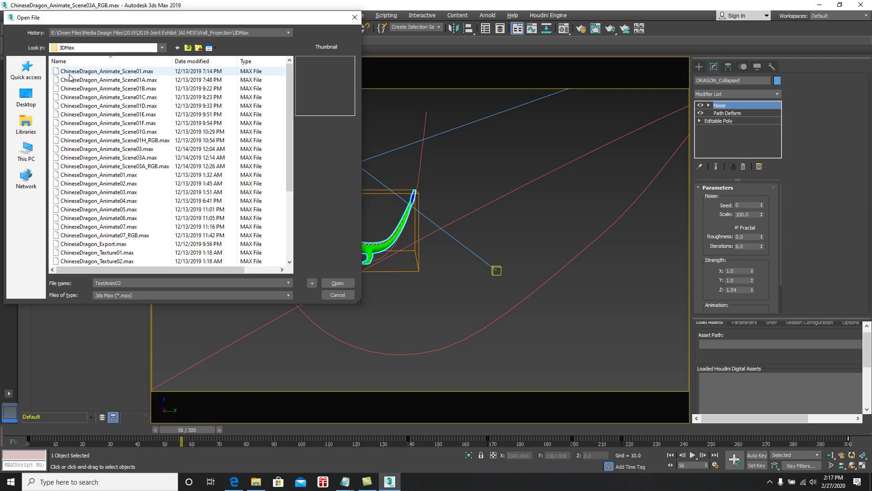
# Reopen ChineseDragon_Animate_Scene03A_RGB.max and go to frame 55 of the animation
pyautogui.click(158, 166)
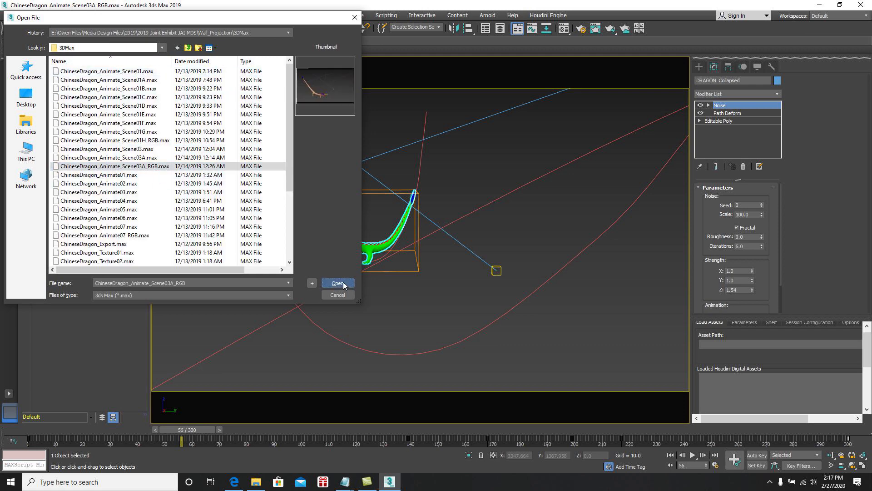
pyautogui.click(343, 282)
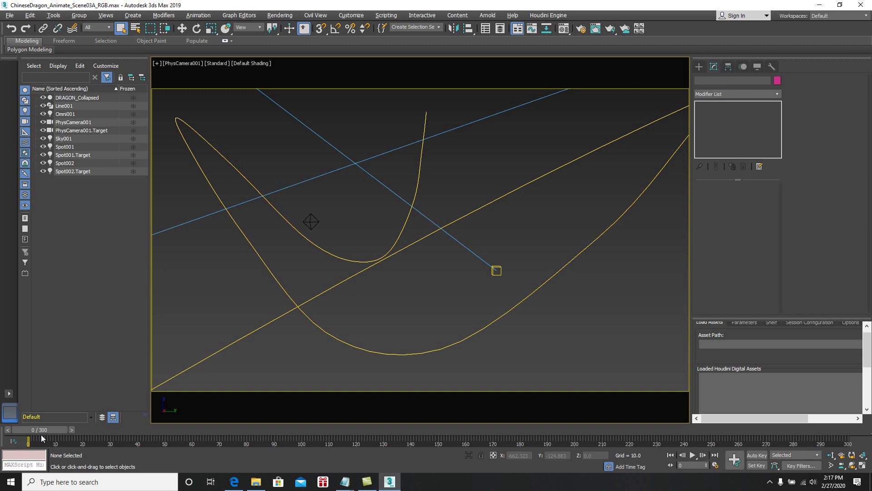
pyautogui.moveTo(48, 430); pyautogui.dragTo(186, 431)
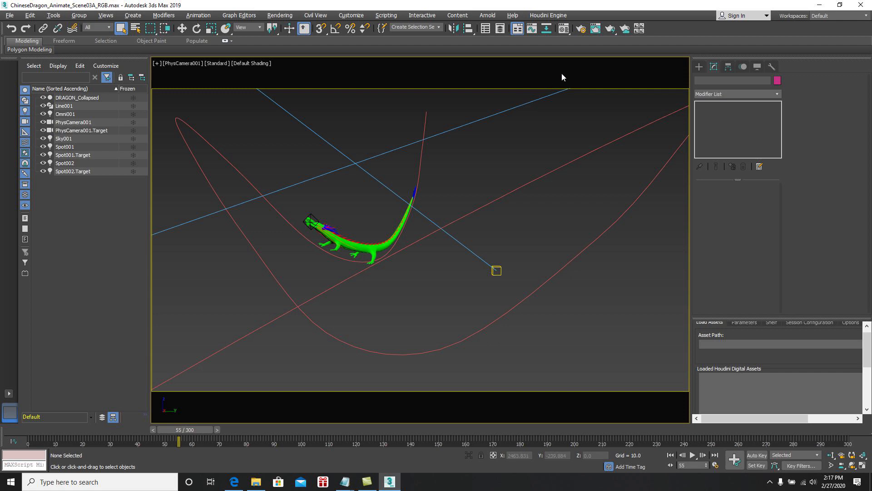
# Review the Scanline render setup from the frame range and output size down to the render output path, then close it
pyautogui.click(581, 30)
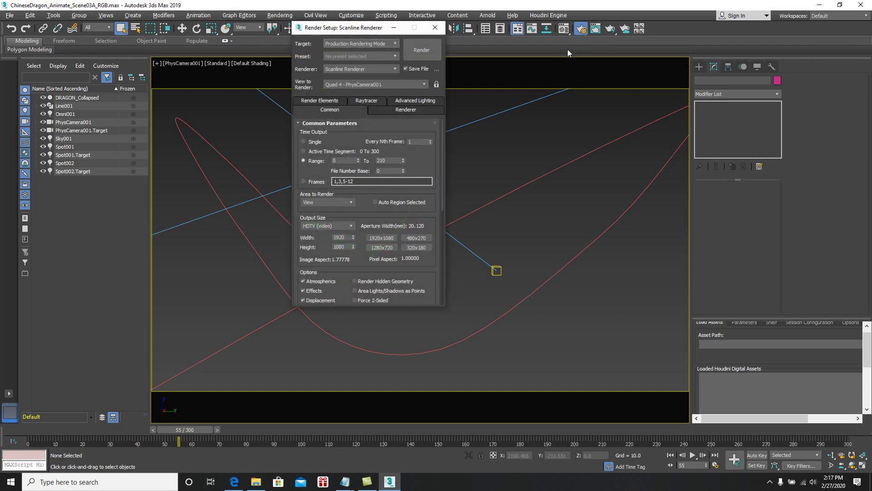
pyautogui.moveTo(362, 29); pyautogui.dragTo(475, 90)
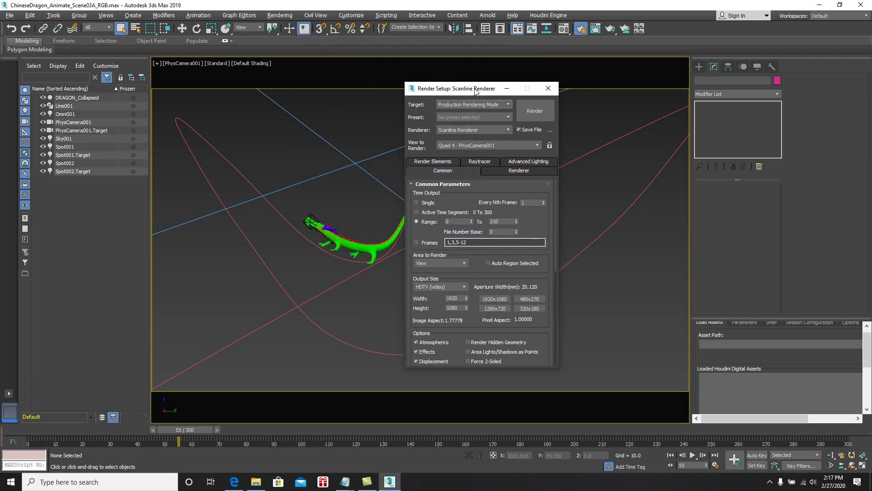
pyautogui.moveTo(555, 370); pyautogui.dragTo(556, 426)
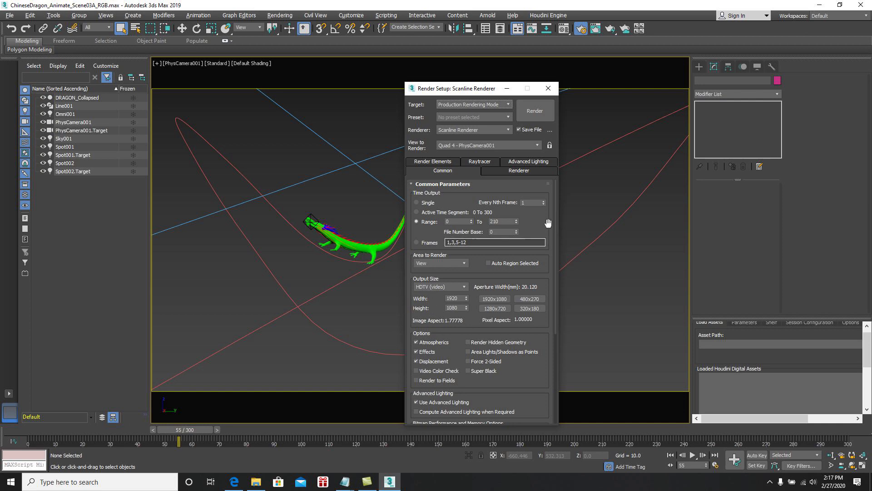
pyautogui.scroll(-5, 542, 226)
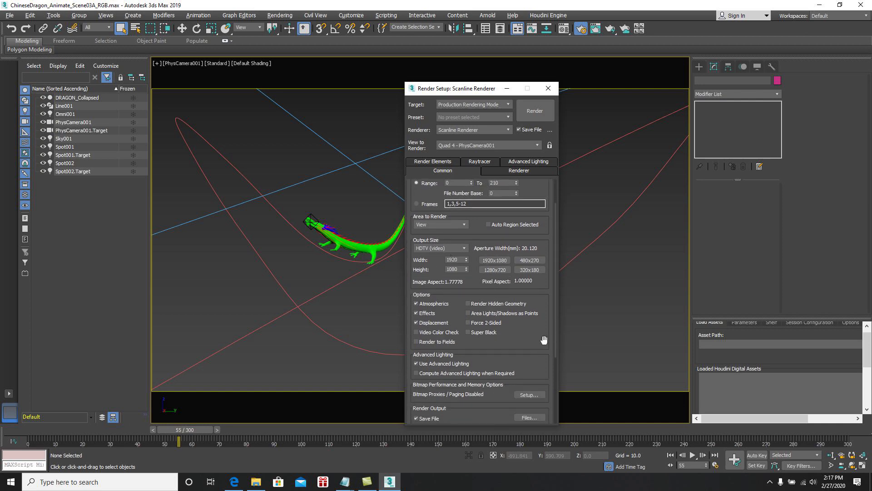
pyautogui.moveTo(544, 287); pyautogui.dragTo(546, 242)
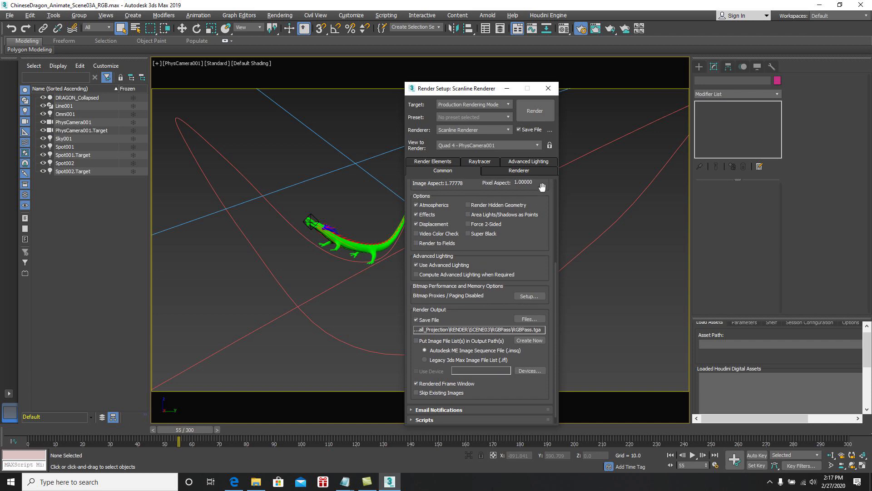
pyautogui.click(548, 88)
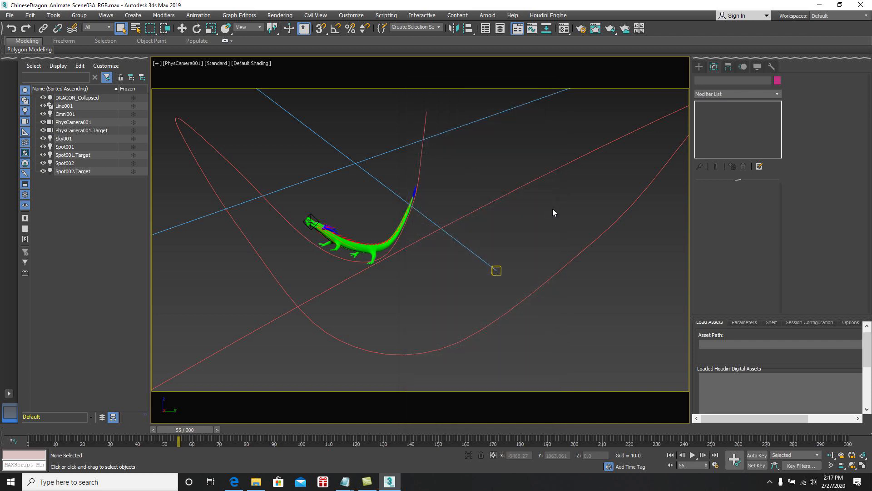
# Restore the four-viewport layout and inspect the Sky001 skylight's parameters in the Top view, then deselect it
pyautogui.hotkey('alt', 'w')
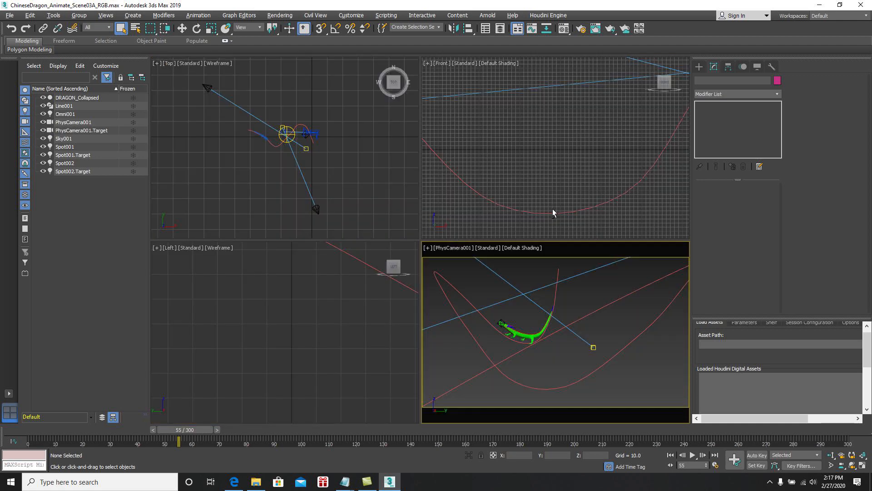
pyautogui.moveTo(326, 170); pyautogui.dragTo(336, 173, button='middle')
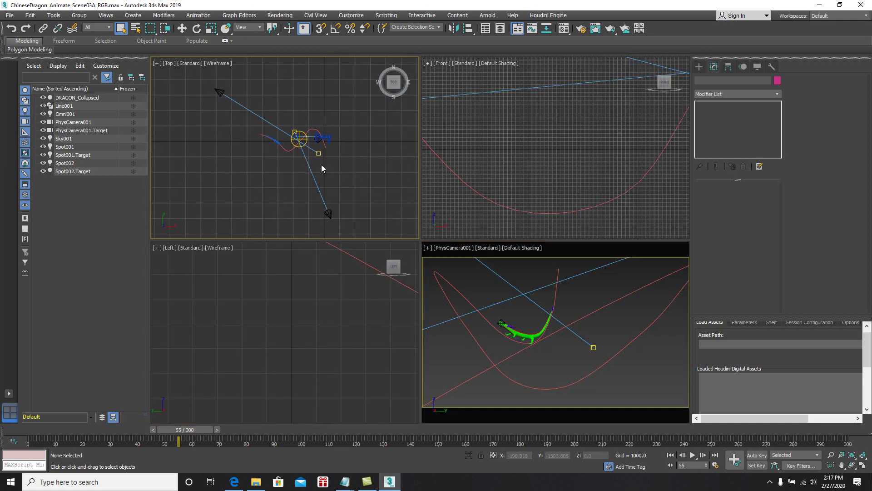
pyautogui.click(292, 143)
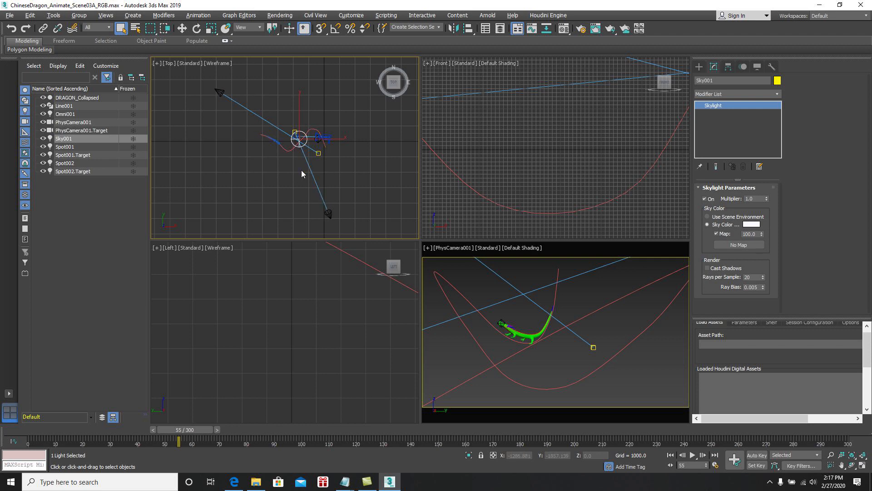
pyautogui.click(289, 177)
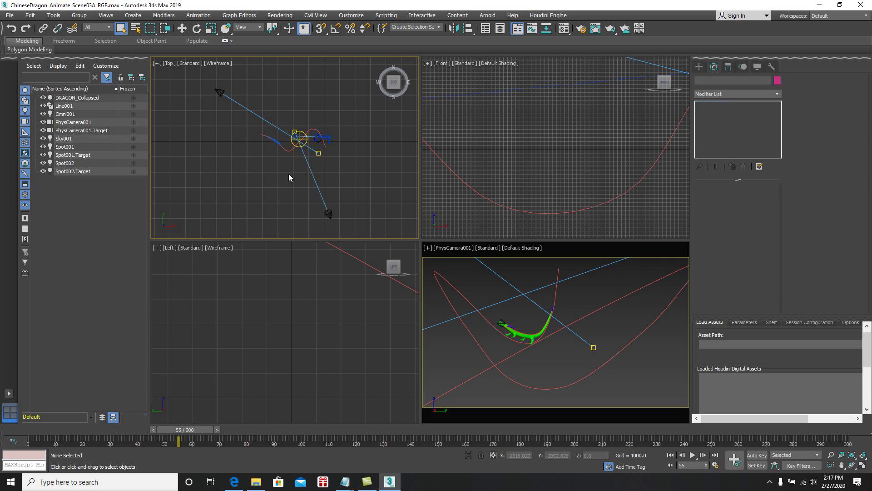
# Inspect the parameters and light cones of spotlights Spot002 and Spot001 in the Top view
pyautogui.click(219, 93)
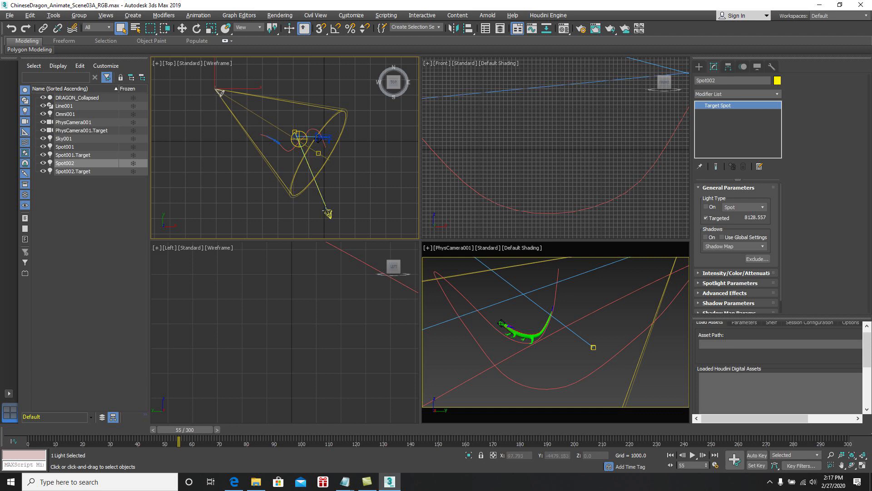
pyautogui.click(327, 212)
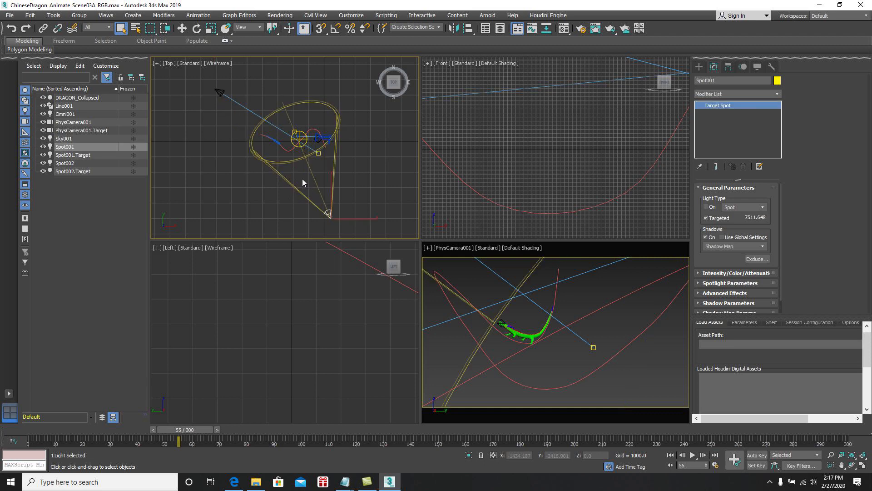
pyautogui.scroll(5, 302, 170)
pyautogui.scroll(-2, 312, 201)
pyautogui.moveTo(301, 186); pyautogui.dragTo(334, 211, button='middle')
pyautogui.scroll(-2, 335, 210)
pyautogui.scroll(5, 225, 123)
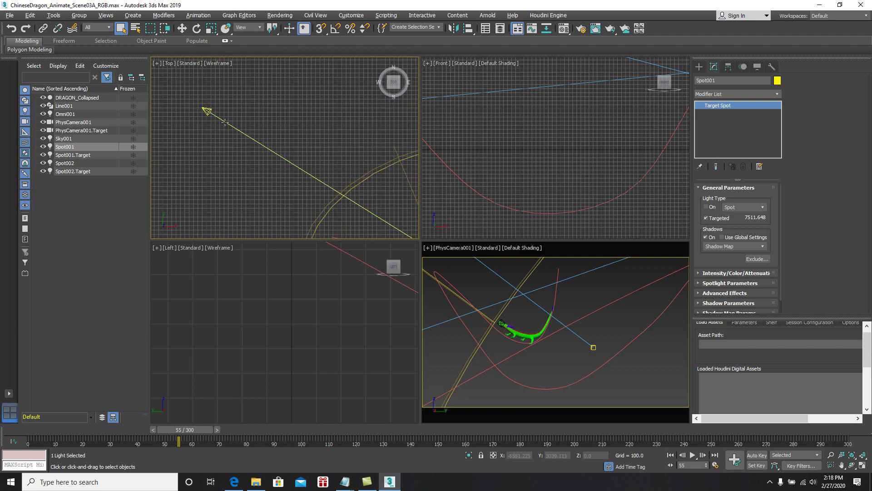
# Re-examine the scene lights in the Top view, including the Sky001 skylight and the Spot001 spotlight
pyautogui.click(206, 110)
pyautogui.moveTo(225, 136); pyautogui.dragTo(195, 81, button='middle')
pyautogui.moveTo(259, 159); pyautogui.dragTo(183, 82, button='middle')
pyautogui.moveTo(303, 166); pyautogui.dragTo(230, 104, button='middle')
pyautogui.moveTo(261, 147); pyautogui.dragTo(279, 197, button='middle')
pyautogui.scroll(3, 270, 106)
pyautogui.click(287, 108)
pyautogui.scroll(5, 301, 120)
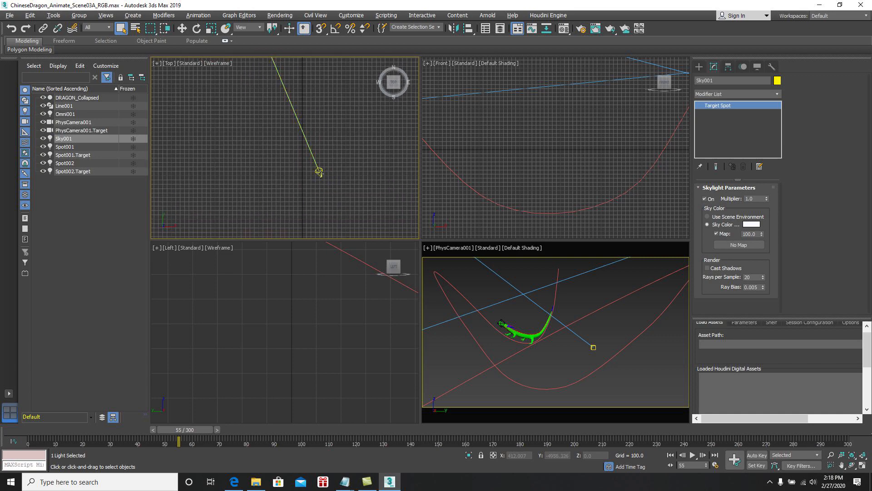
pyautogui.click(318, 169)
pyautogui.scroll(-5, 304, 159)
pyautogui.scroll(2, 317, 135)
pyautogui.scroll(-2, 317, 136)
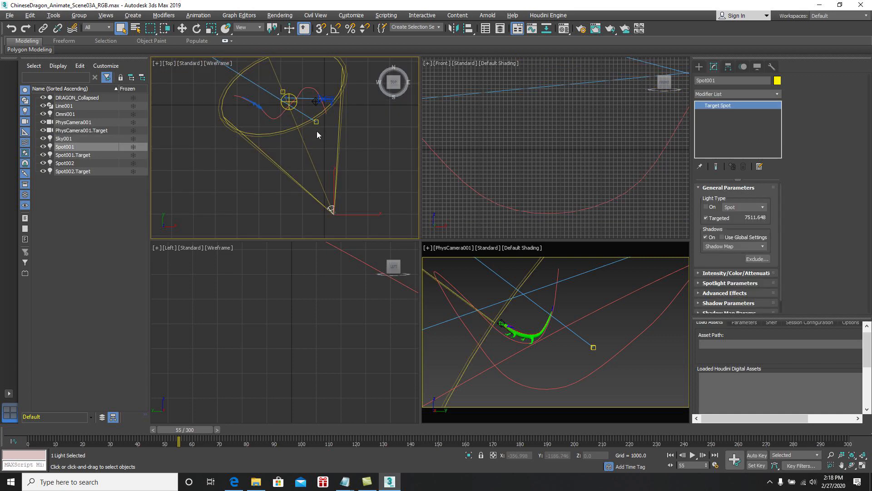
pyautogui.scroll(3, 315, 132)
pyautogui.scroll(-4, 315, 137)
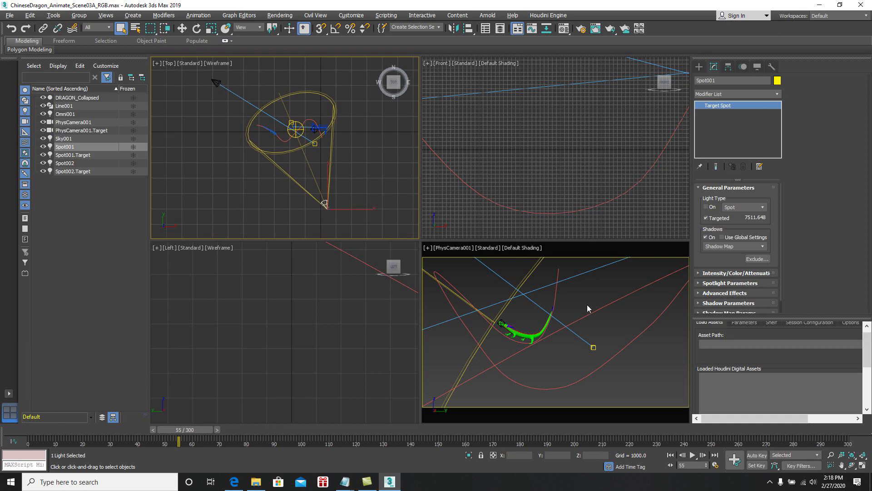
# Deselect everything, maximize the PhysCamera001 view, and scrub the animation to frame 134
pyautogui.click(620, 309)
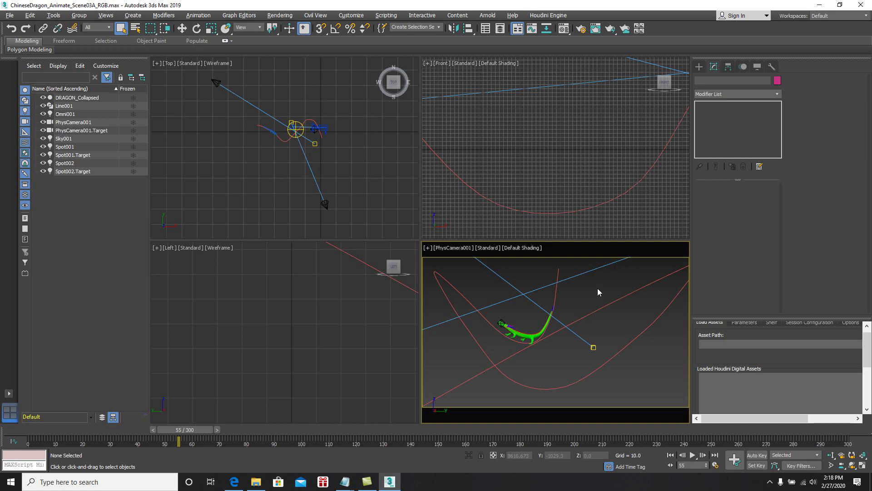
pyautogui.hotkey('alt', 'w')
pyautogui.moveTo(205, 430); pyautogui.dragTo(415, 432)
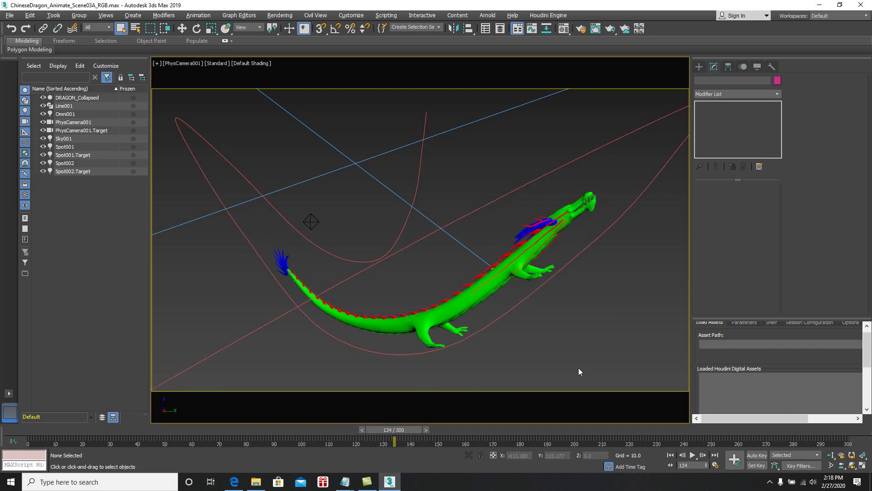
pyautogui.click(770, 482)
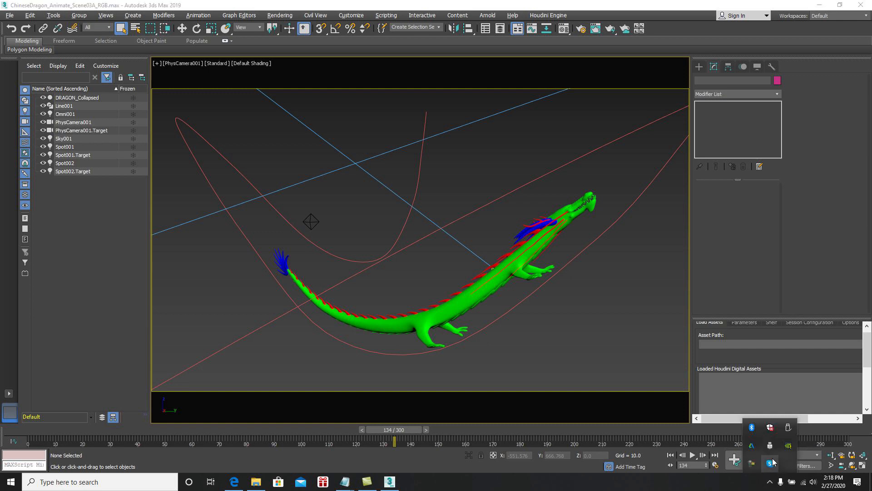
pyautogui.click(751, 464)
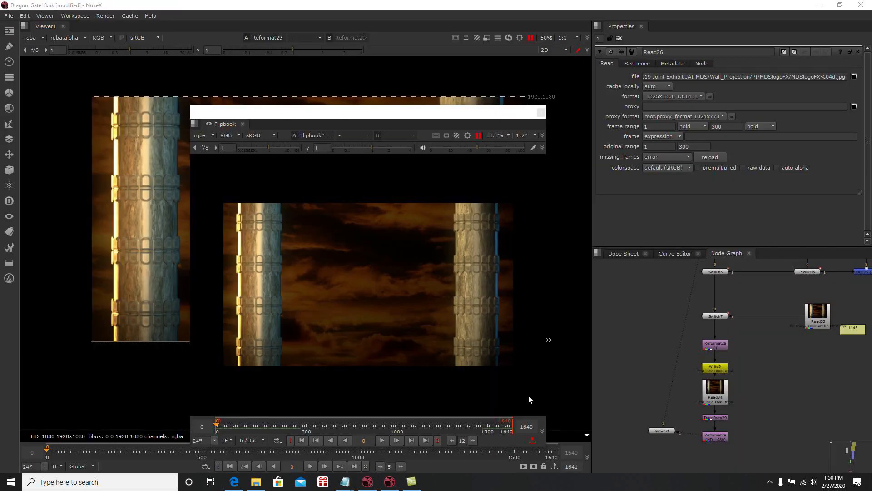
# Play the rendered dragon gate sequence in the NukeX flipbook, stop it near the end, and close the flipbook
pyautogui.click(381, 440)
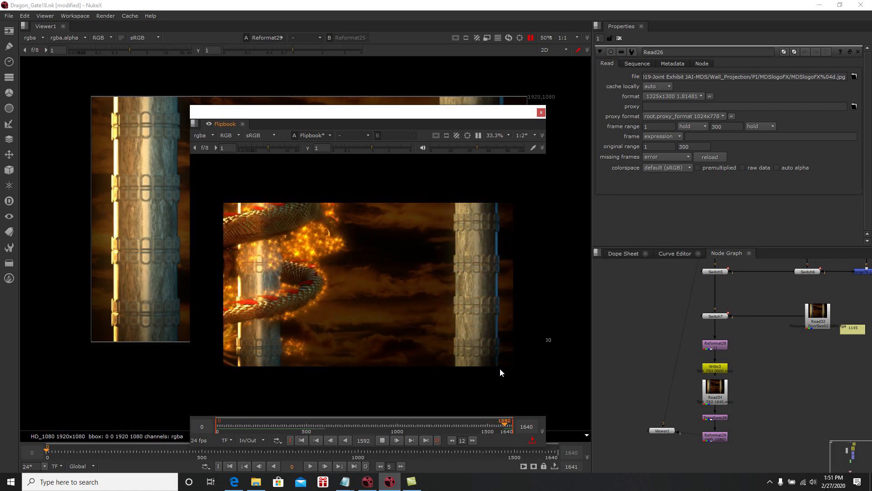
pyautogui.click(383, 439)
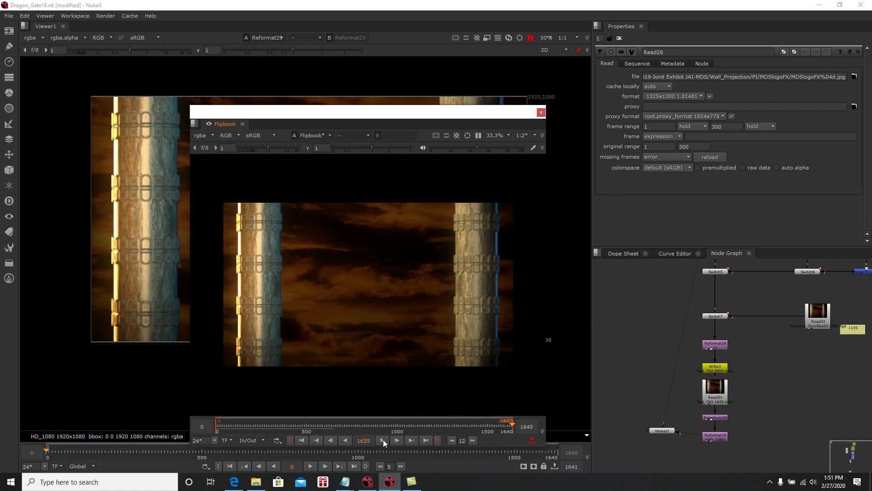
pyautogui.click(541, 113)
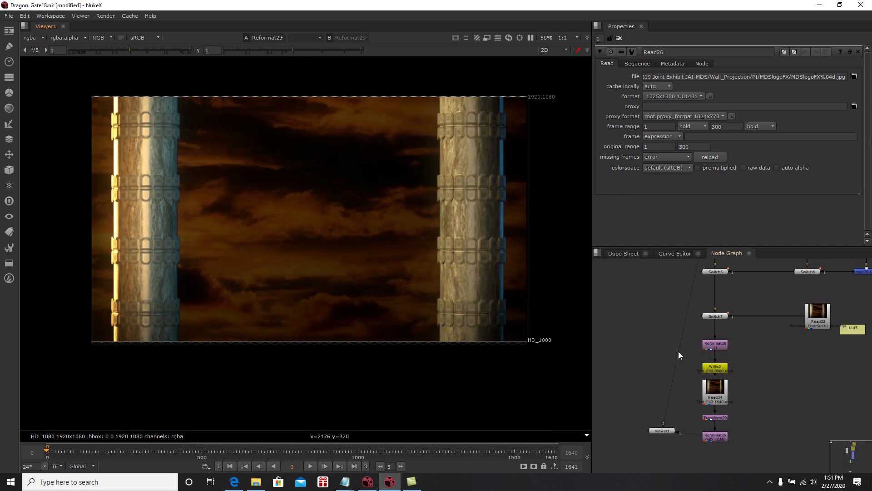
# Find the sky background group in the node graph and show the Read13 cloud image in the viewer
pyautogui.scroll(-2, 682, 390)
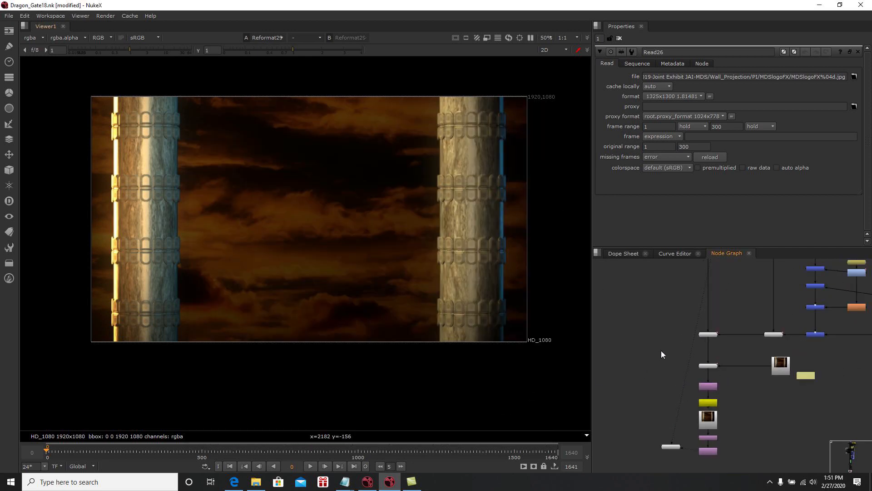
pyautogui.scroll(-3, 698, 382)
pyautogui.scroll(-3, 714, 308)
pyautogui.moveTo(713, 308); pyautogui.dragTo(708, 363, button='middle')
pyautogui.scroll(-3, 708, 359)
pyautogui.scroll(-2, 709, 345)
pyautogui.moveTo(709, 307); pyautogui.dragTo(712, 377, button='middle')
pyautogui.moveTo(712, 320); pyautogui.dragTo(715, 389, button='middle')
pyautogui.moveTo(706, 305); pyautogui.dragTo(716, 399, button='middle')
pyautogui.scroll(5, 743, 345)
pyautogui.scroll(3, 745, 348)
pyautogui.click(737, 291)
pyautogui.press('1')
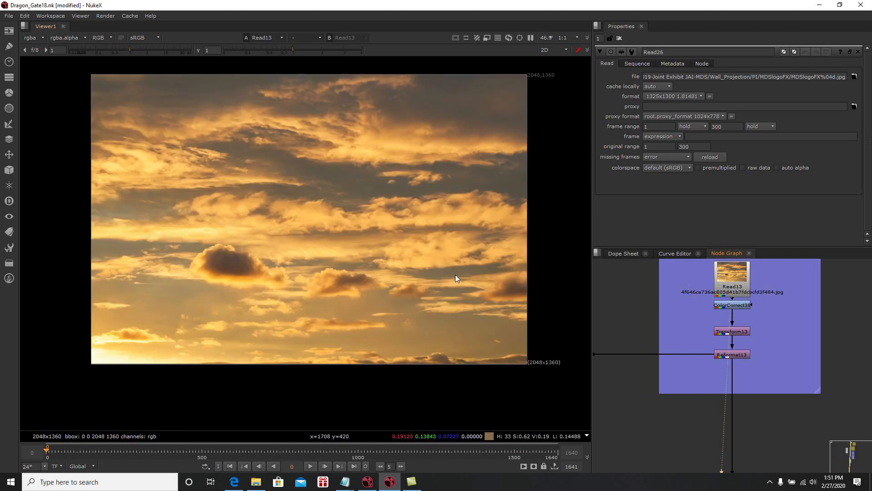
pyautogui.moveTo(455, 276); pyautogui.dragTo(455, 289, button='middle')
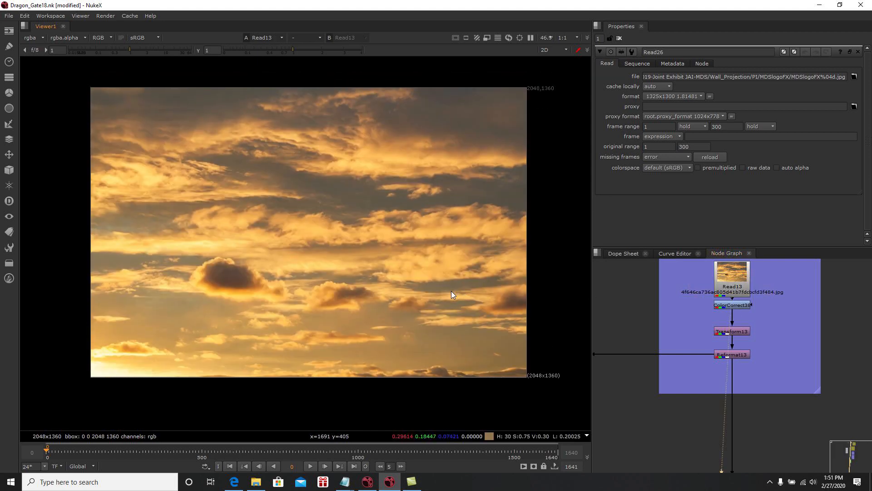
# View the Reformat13 output and open its properties to examine the output format and resize type
pyautogui.click(735, 353)
pyautogui.press('1')
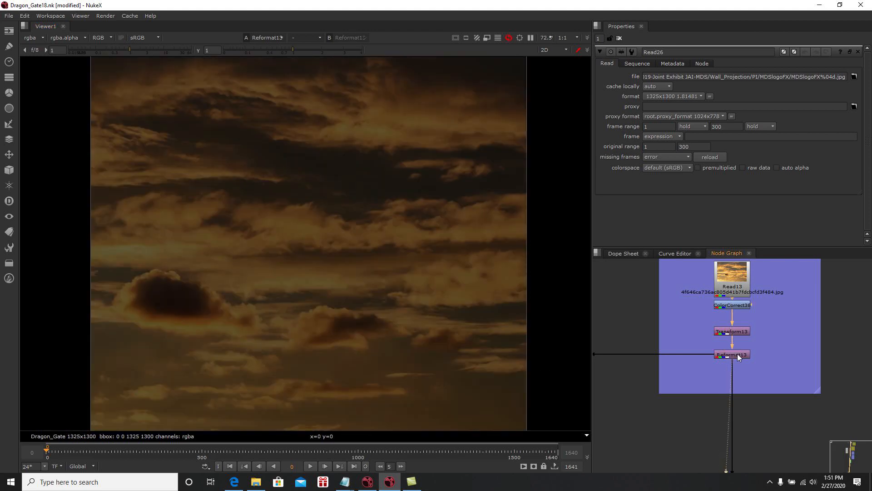
pyautogui.doubleClick(737, 353)
pyautogui.scroll(-2, 471, 275)
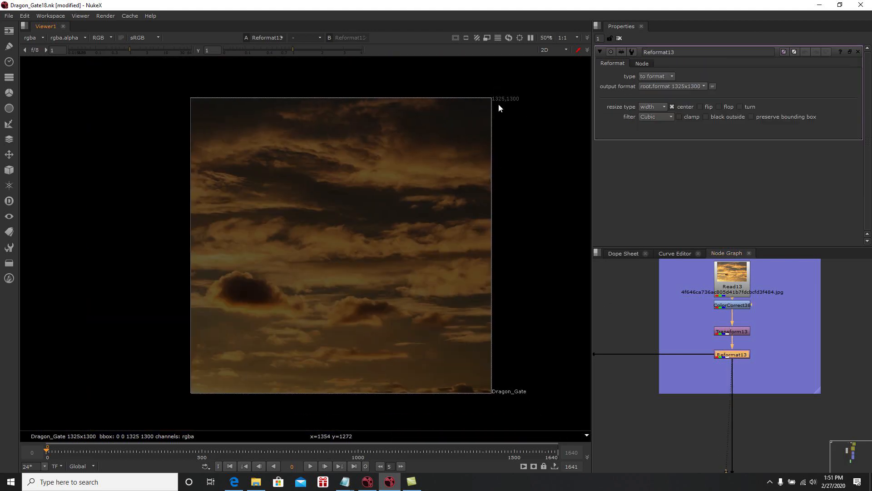
pyautogui.scroll(1, 498, 104)
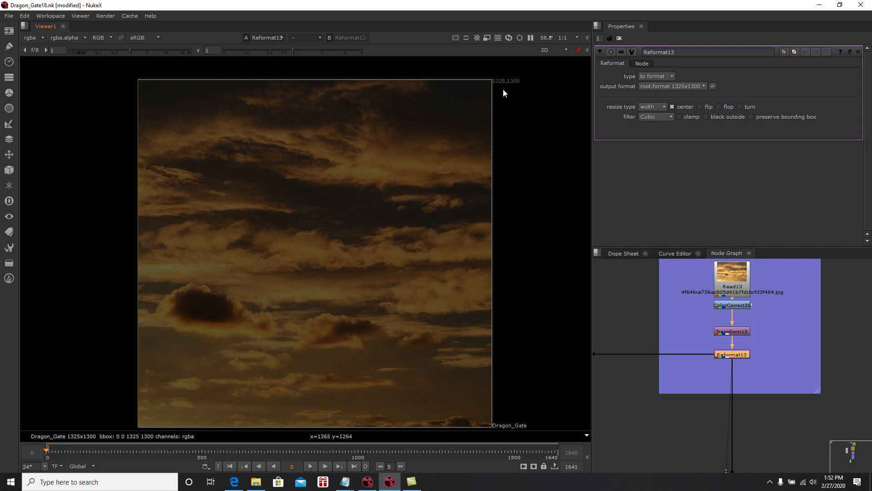
pyautogui.scroll(-1, 489, 140)
pyautogui.scroll(-5, 729, 318)
pyautogui.moveTo(717, 359)
pyautogui.mouseDown(button='middle')
pyautogui.moveTo(735, 307)
pyautogui.moveTo(713, 353)
pyautogui.mouseUp(button='middle')
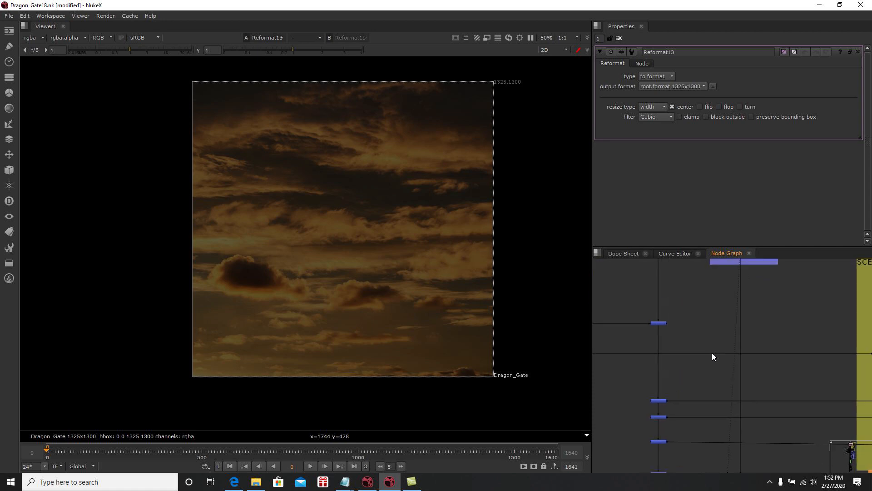
# Show Merge14 in the viewer to examine the POSTS columns composited over the sky
pyautogui.moveTo(713, 303); pyautogui.dragTo(702, 284, button='middle')
pyautogui.scroll(-1, 702, 290)
pyautogui.moveTo(700, 345); pyautogui.dragTo(751, 370, button='middle')
pyautogui.click(707, 323)
pyautogui.press('1')
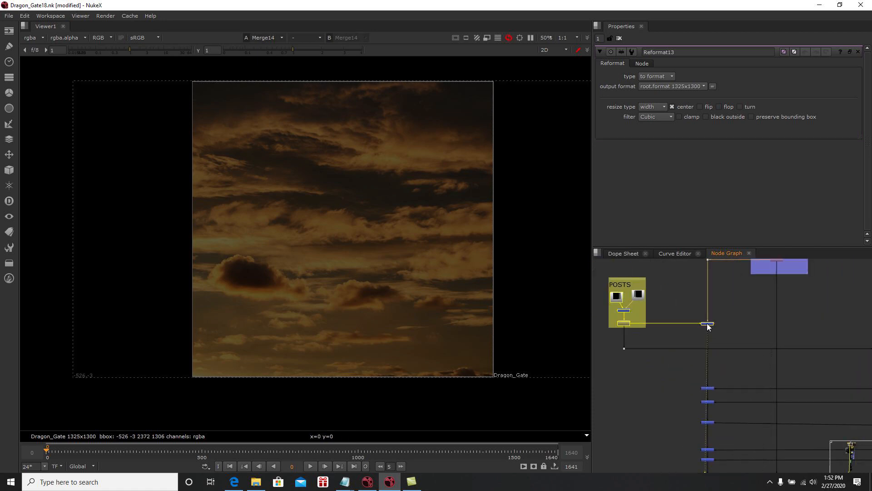
pyautogui.scroll(2, 485, 299)
pyautogui.moveTo(484, 298); pyautogui.dragTo(487, 303, button='middle')
pyautogui.moveTo(678, 325); pyautogui.dragTo(701, 342, button='middle')
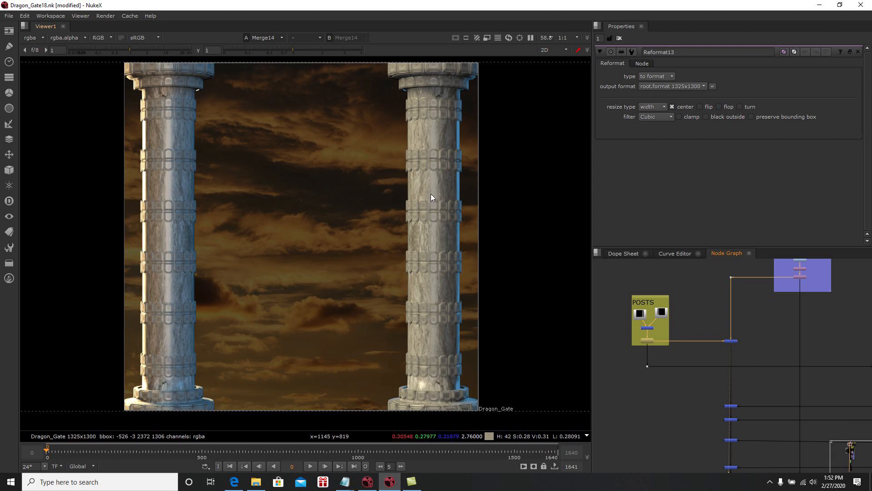
pyautogui.moveTo(428, 213); pyautogui.dragTo(441, 228, button='middle')
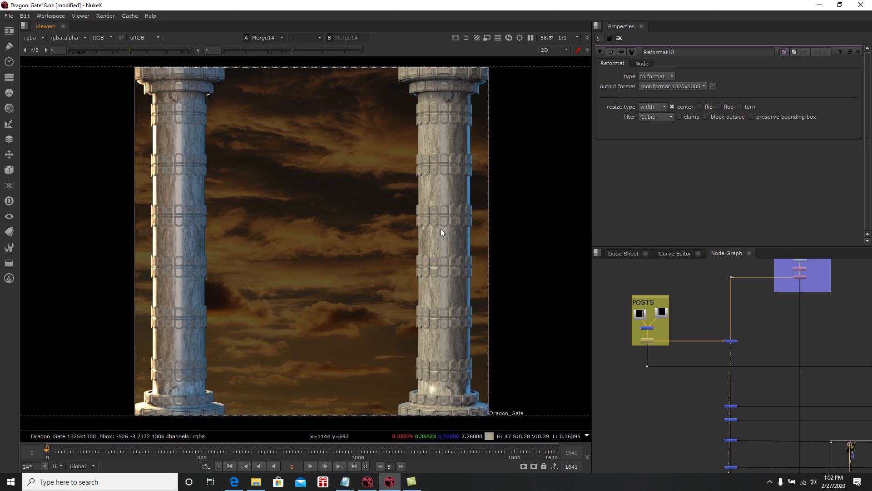
# Show Merge12 in the viewer and locate the SCENE 01 Dragon Enters node group
pyautogui.moveTo(742, 391); pyautogui.dragTo(685, 339, button='middle')
pyautogui.click(684, 335)
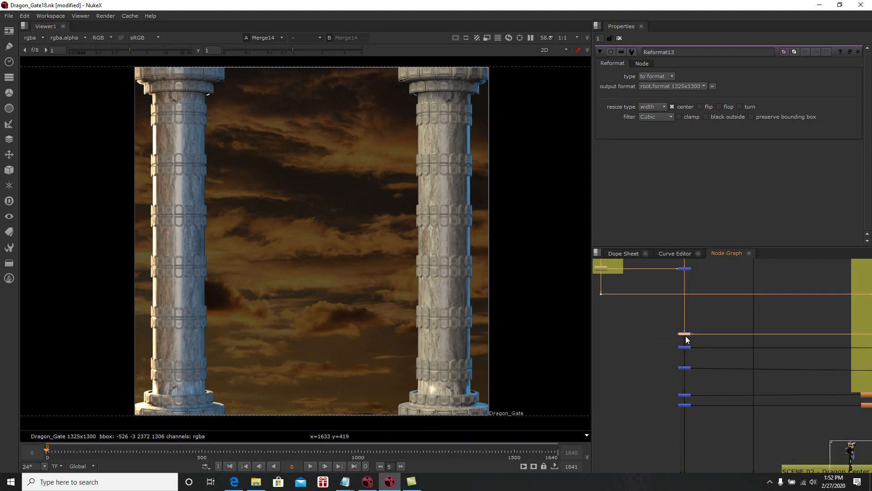
pyautogui.moveTo(731, 365); pyautogui.dragTo(672, 376, button='middle')
pyautogui.scroll(-1, 733, 381)
pyautogui.moveTo(733, 382); pyautogui.dragTo(677, 421, button='middle')
pyautogui.moveTo(775, 301); pyautogui.dragTo(724, 302, button='middle')
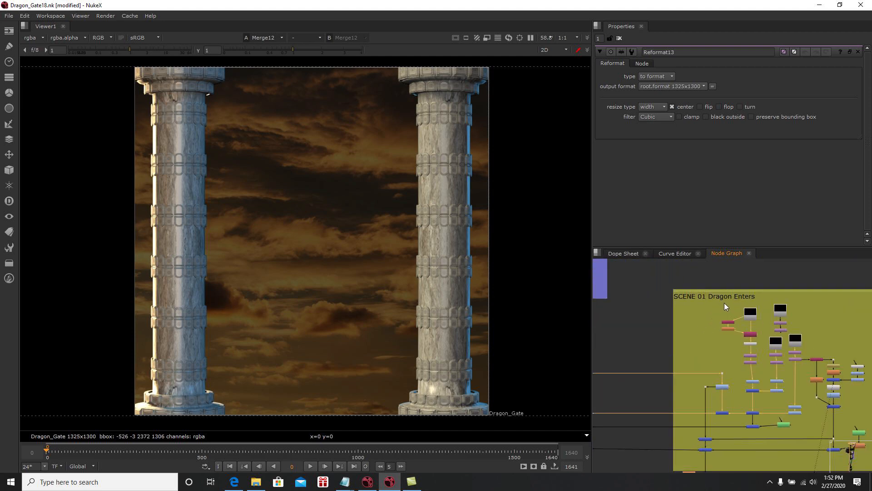
pyautogui.scroll(2, 724, 302)
pyautogui.scroll(2, 758, 380)
# Scrub the composite to frame 137, then step back to frame 126 to view the dragon between the columns
pyautogui.click(70, 449)
pyautogui.moveTo(70, 449); pyautogui.dragTo(90, 450)
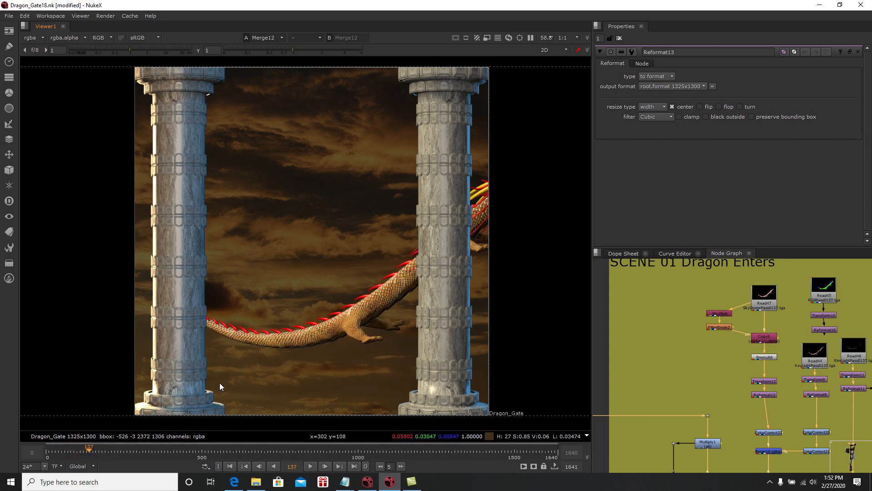
pyautogui.moveTo(233, 374); pyautogui.dragTo(238, 369, button='middle')
pyautogui.press('Left')
pyautogui.press('Left')
pyautogui.press('Left')
pyautogui.press('Left')
pyautogui.press('Left')
pyautogui.press('Left')
pyautogui.press('Left')
pyautogui.press('Left')
pyautogui.press('Left')
pyautogui.press('Left')
pyautogui.press('Left')
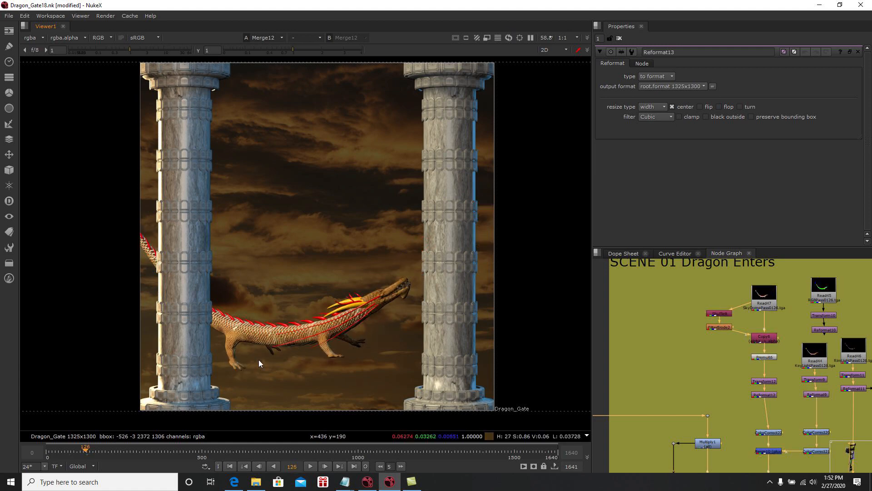
# View the source render passes of SCENE 01 Dragon Enters one by one, ending with the Read46 pass
pyautogui.moveTo(751, 335); pyautogui.dragTo(729, 344, button='middle')
pyautogui.scroll(4, 728, 343)
pyautogui.click(687, 321)
pyautogui.press('1')
pyautogui.moveTo(706, 349); pyautogui.dragTo(677, 334, button='middle')
pyautogui.click(766, 290)
pyautogui.press('1')
pyautogui.moveTo(756, 306); pyautogui.dragTo(713, 302, button='middle')
pyautogui.click(767, 361)
pyautogui.press('1')
pyautogui.moveTo(792, 367); pyautogui.dragTo(740, 317, button='middle')
pyautogui.click(761, 345)
pyautogui.press('1')
pyautogui.scroll(-3, 731, 320)
pyautogui.scroll(-1, 726, 323)
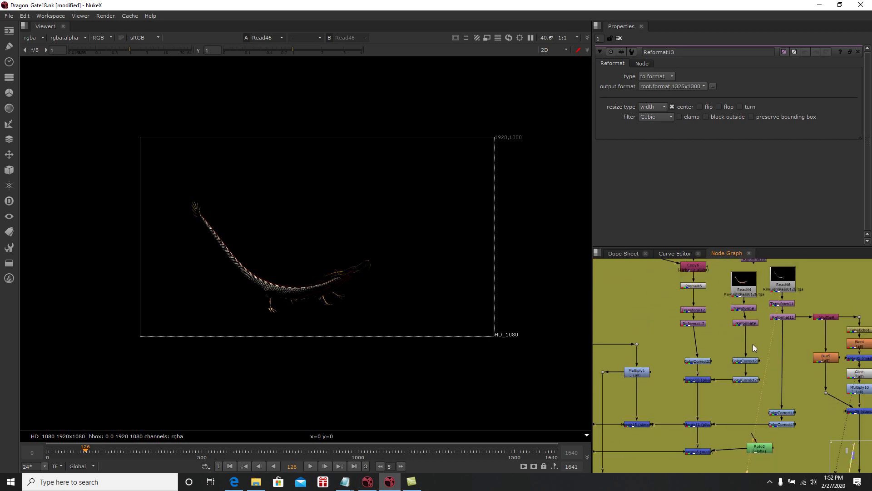
# Show Merge39 in the viewer to examine the golden glint trail built for the dragon
pyautogui.moveTo(792, 353); pyautogui.dragTo(724, 333, button='middle')
pyautogui.middleClick(730, 347)
pyautogui.scroll(2, 767, 319)
pyautogui.moveTo(753, 287); pyautogui.dragTo(784, 335, button='middle')
pyautogui.scroll(7, 790, 337)
pyautogui.scroll(3, 811, 345)
pyautogui.click(811, 344)
pyautogui.press('1')
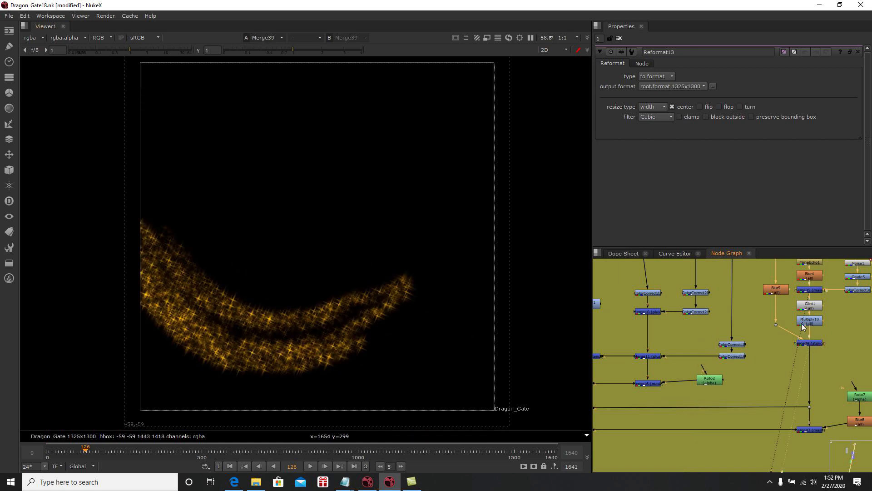
pyautogui.moveTo(806, 321); pyautogui.dragTo(775, 353, button='middle')
pyautogui.scroll(2, 765, 355)
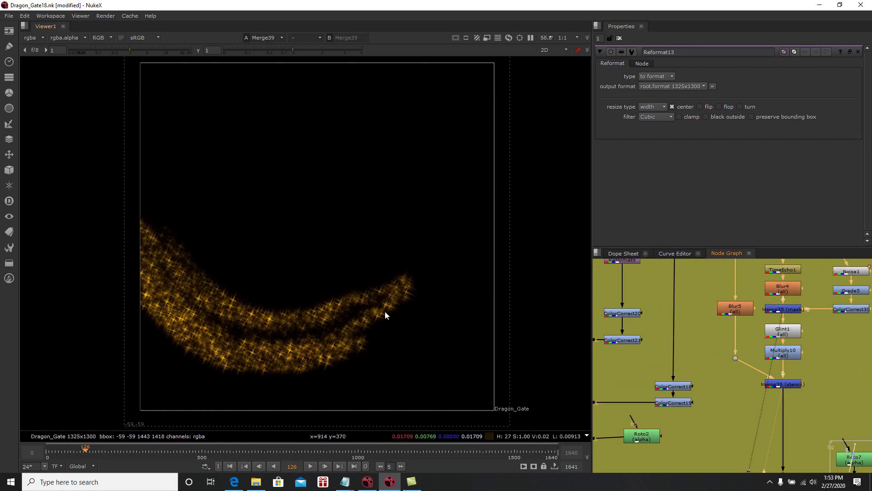
# View the Noise1, ColorCorrect30 and Shuffle9 outputs that feed the glint effect
pyautogui.moveTo(738, 316); pyautogui.dragTo(688, 345, button='middle')
pyautogui.click(795, 301)
pyautogui.press('1')
pyautogui.click(797, 337)
pyautogui.press('1')
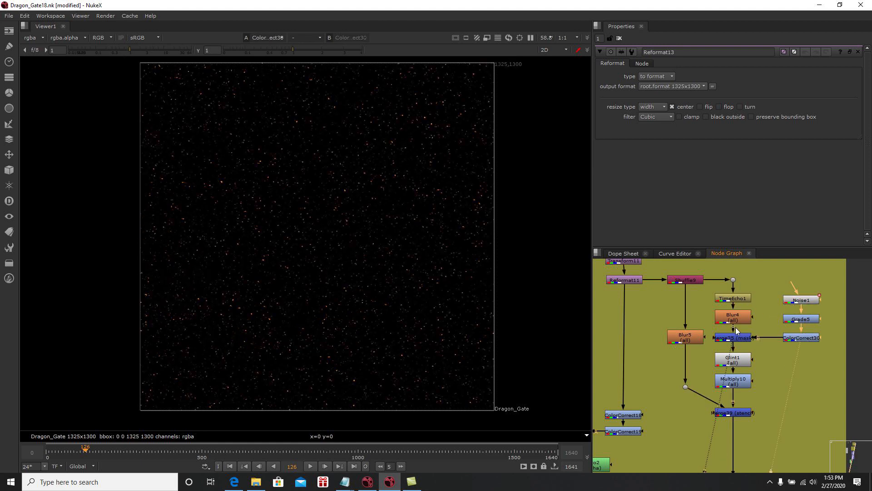
pyautogui.click(687, 280)
pyautogui.press('1')
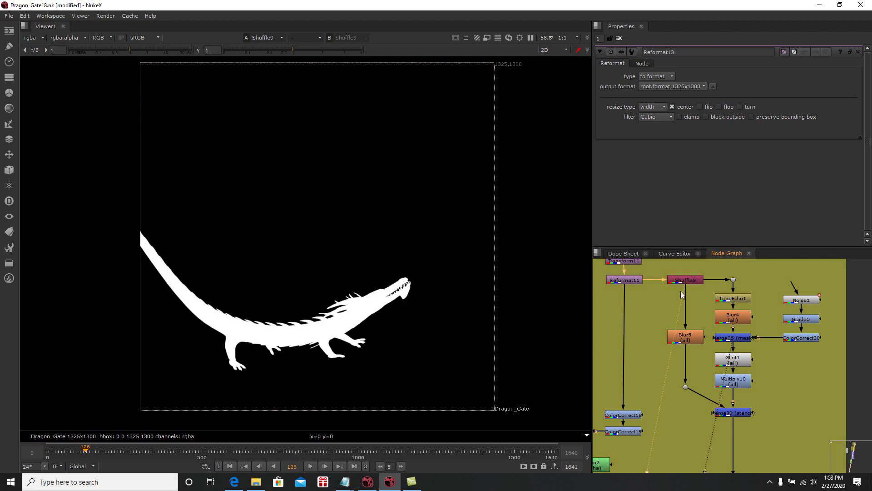
# Examine the Shuffle9 channel routing and the TimeEcho1 settings in their node properties
pyautogui.moveTo(684, 281); pyautogui.dragTo(688, 293, button='middle')
pyautogui.click(732, 310)
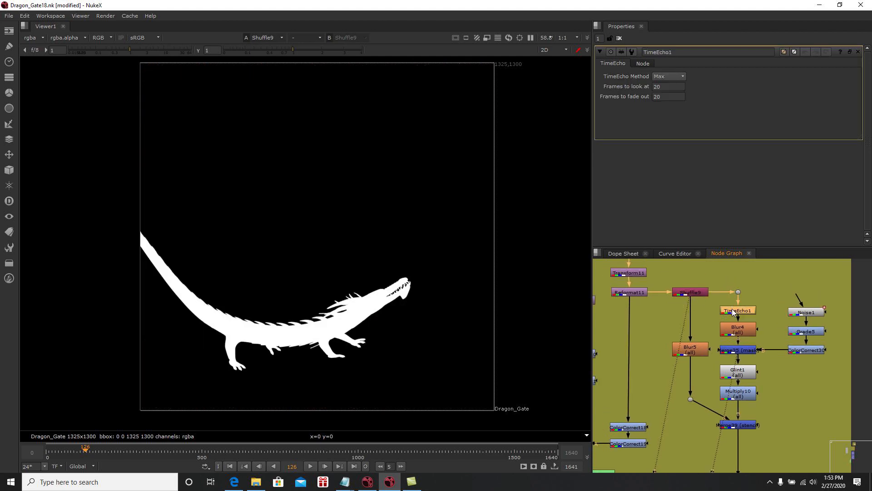
pyautogui.click(698, 293)
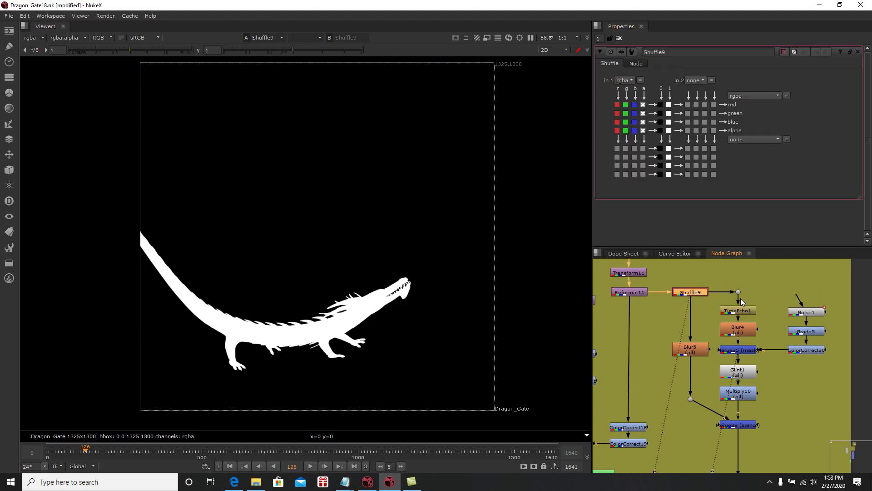
pyautogui.click(740, 313)
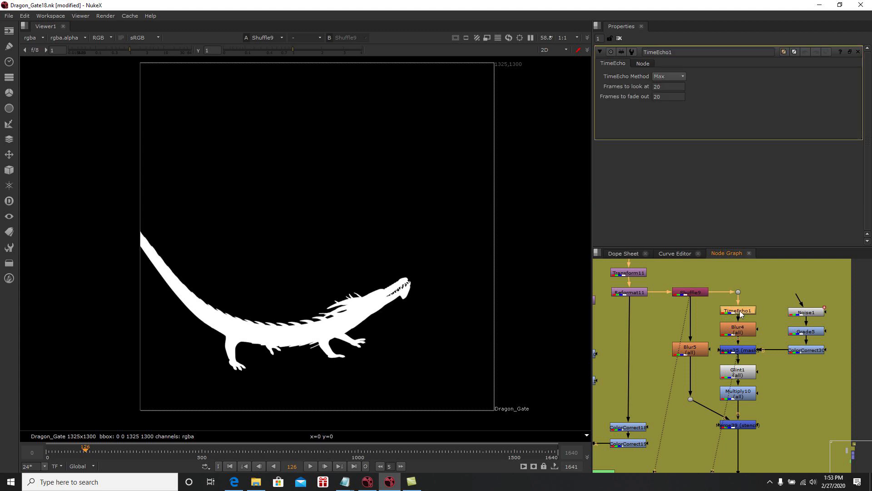
# View the TimeEcho1, Blur4, Merge35 and Glint1 outputs in turn to examine how the glint trail is built
pyautogui.press('1')
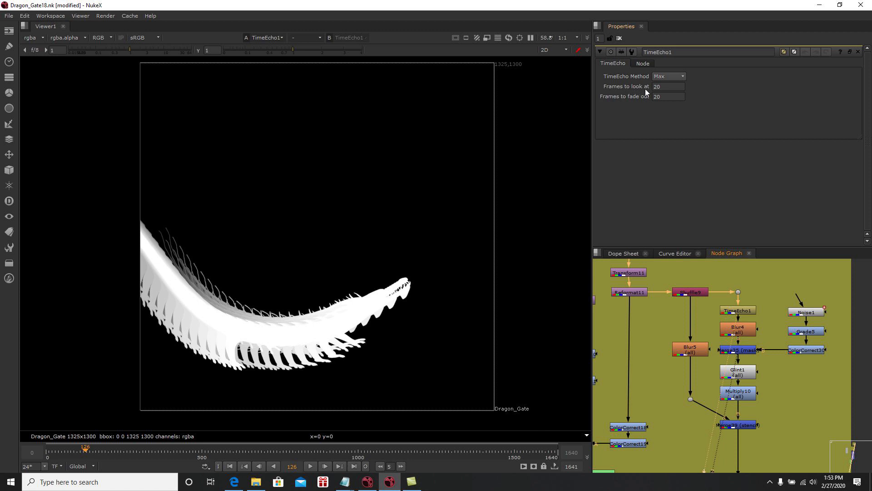
pyautogui.click(746, 329)
pyautogui.press('1')
pyautogui.click(744, 351)
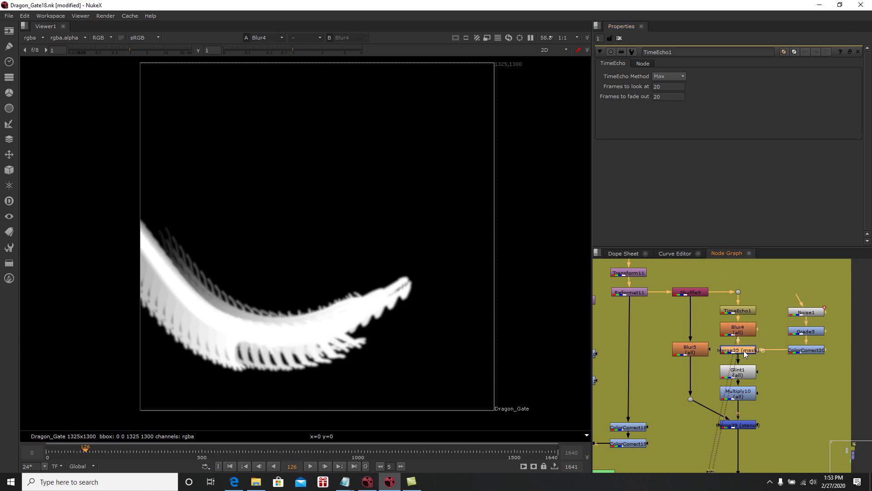
pyautogui.press('1')
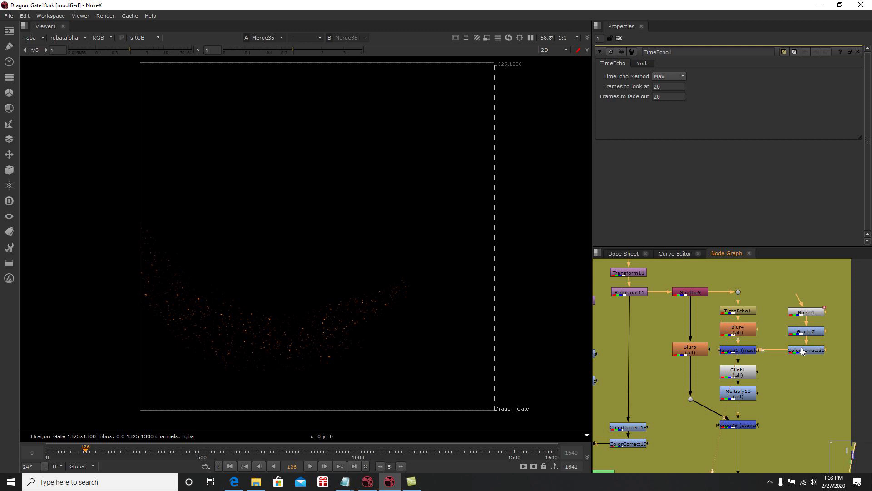
pyautogui.click(745, 368)
pyautogui.press('1')
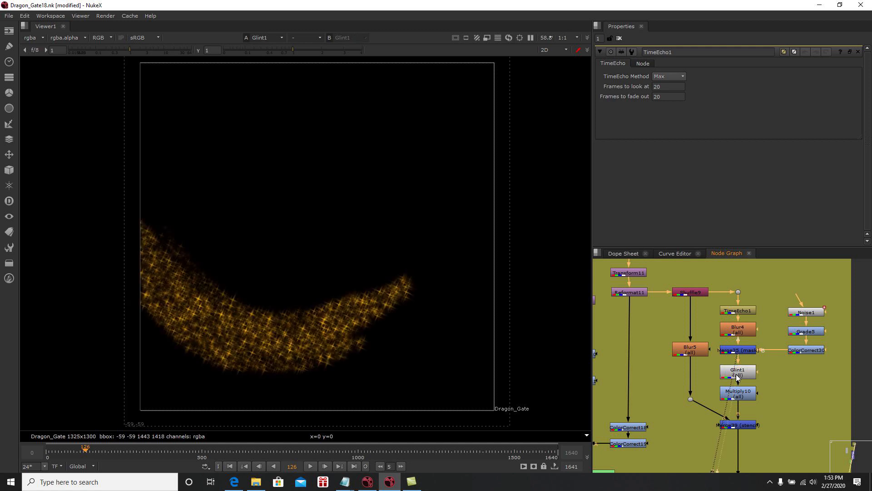
pyautogui.moveTo(739, 377); pyautogui.dragTo(757, 398, button='middle')
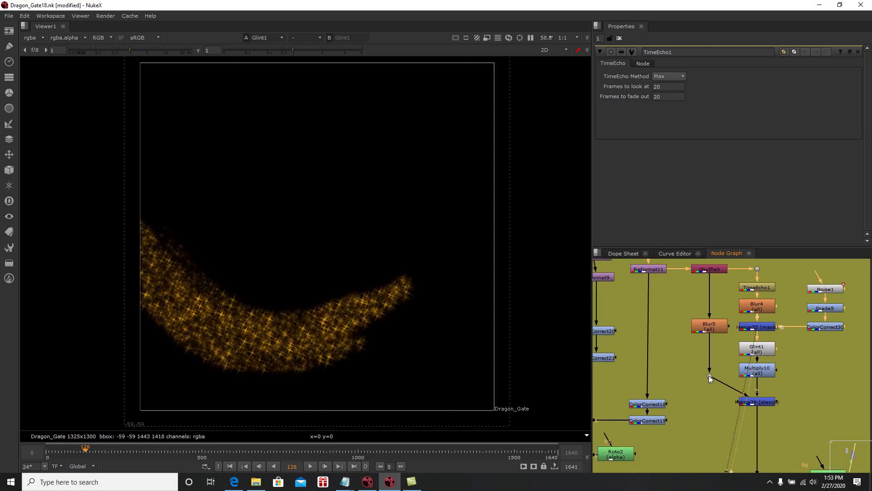
# View the Blur5 output and open its properties to examine the blurred dragon matte's settings
pyautogui.click(712, 326)
pyautogui.press('1')
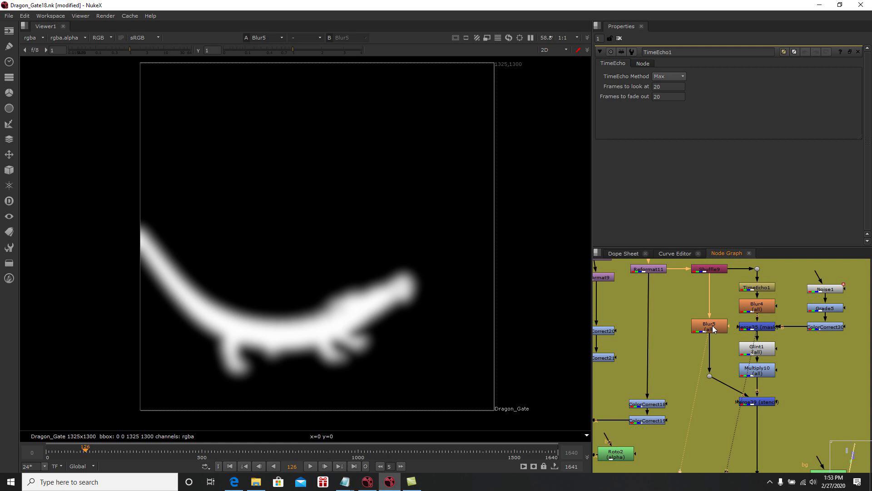
pyautogui.moveTo(714, 333); pyautogui.dragTo(714, 343, button='middle')
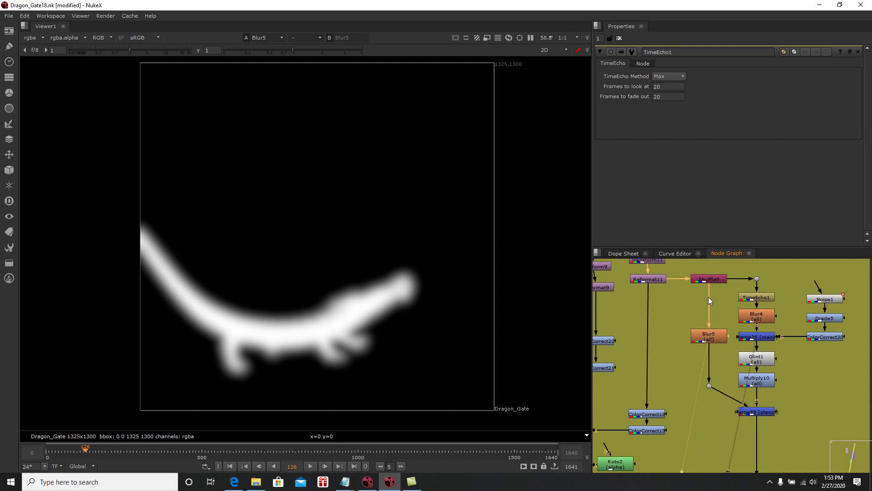
pyautogui.doubleClick(716, 338)
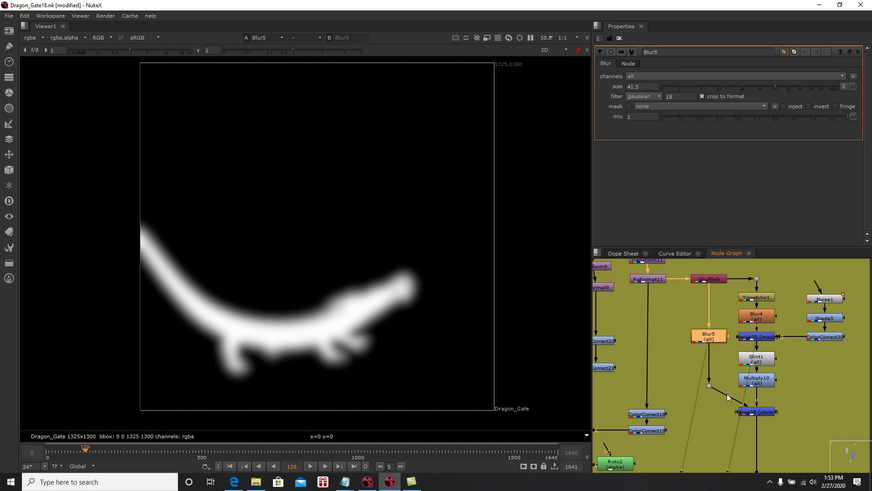
# Compare the Multiply10 and Merge39 outputs to examine how the blurred matte is stencilled out of the glint trail
pyautogui.click(758, 413)
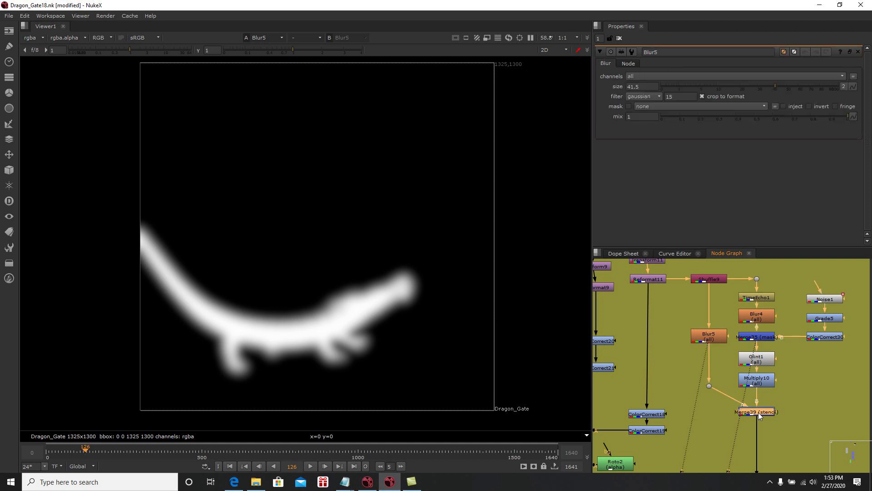
pyautogui.press('1')
pyautogui.click(757, 381)
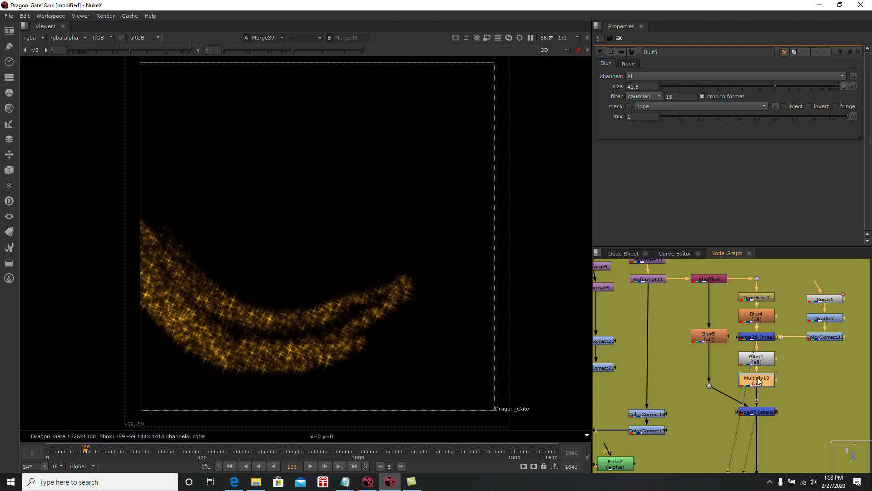
pyautogui.press('1')
pyautogui.click(759, 412)
pyautogui.press('1')
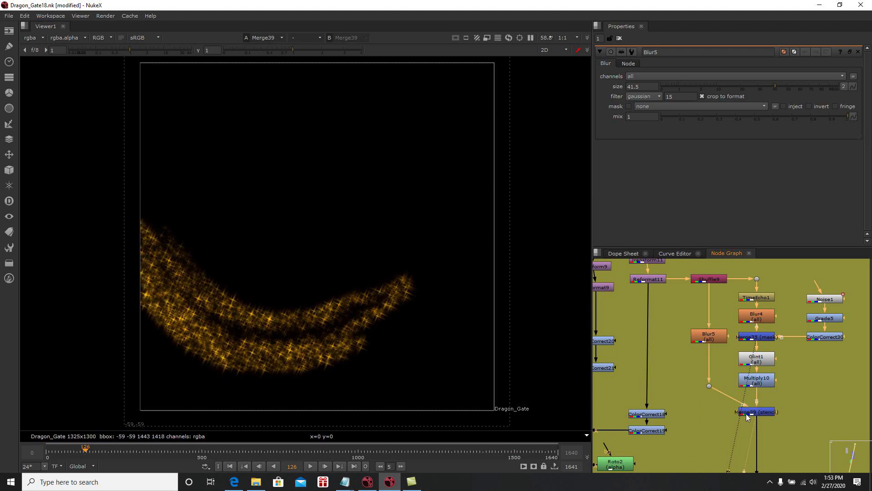
# Follow the glint branch to the main composite and show Merge38 in the viewer
pyautogui.scroll(-4, 761, 405)
pyautogui.scroll(5, 762, 389)
pyautogui.moveTo(761, 389); pyautogui.dragTo(751, 366, button='middle')
pyautogui.scroll(-5, 726, 392)
pyautogui.moveTo(700, 406); pyautogui.dragTo(818, 373, button='middle')
pyautogui.scroll(-1, 757, 385)
pyautogui.moveTo(677, 418); pyautogui.dragTo(783, 402, button='middle')
pyautogui.scroll(-2, 783, 402)
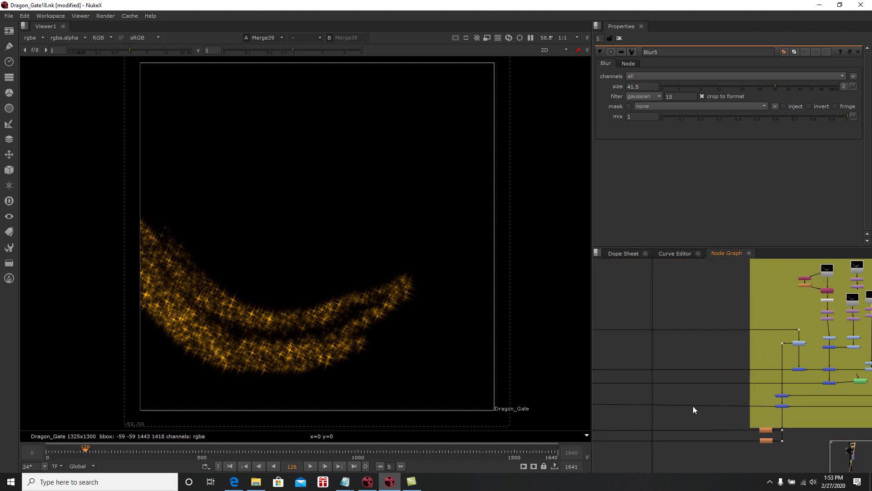
pyautogui.moveTo(700, 405); pyautogui.dragTo(788, 396, button='middle')
pyautogui.click(668, 395)
pyautogui.press('1')
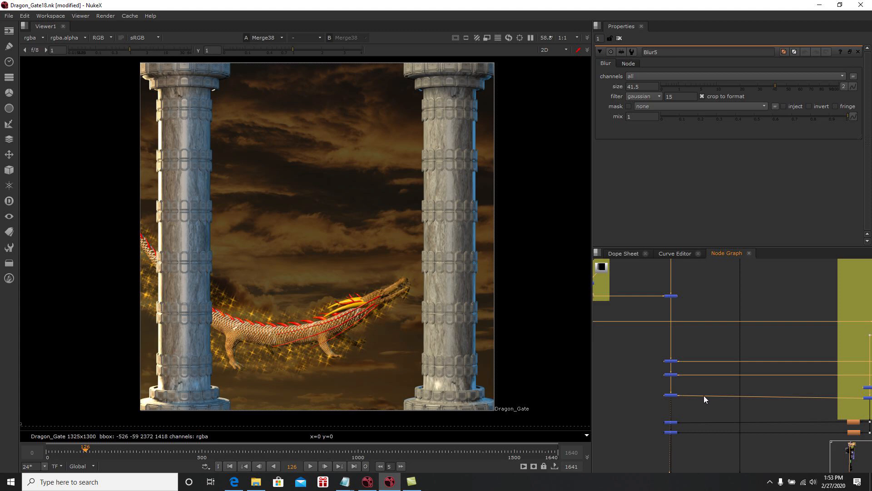
# Show Merge41, further down the main composite's merge chain, in the viewer
pyautogui.moveTo(694, 396); pyautogui.dragTo(670, 394, button='middle')
pyautogui.moveTo(727, 396); pyautogui.dragTo(684, 392, button='middle')
pyautogui.moveTo(609, 395); pyautogui.dragTo(668, 387, button='middle')
pyautogui.scroll(2, 669, 387)
pyautogui.moveTo(668, 377); pyautogui.dragTo(668, 381)
pyautogui.click(666, 417)
pyautogui.press('1')
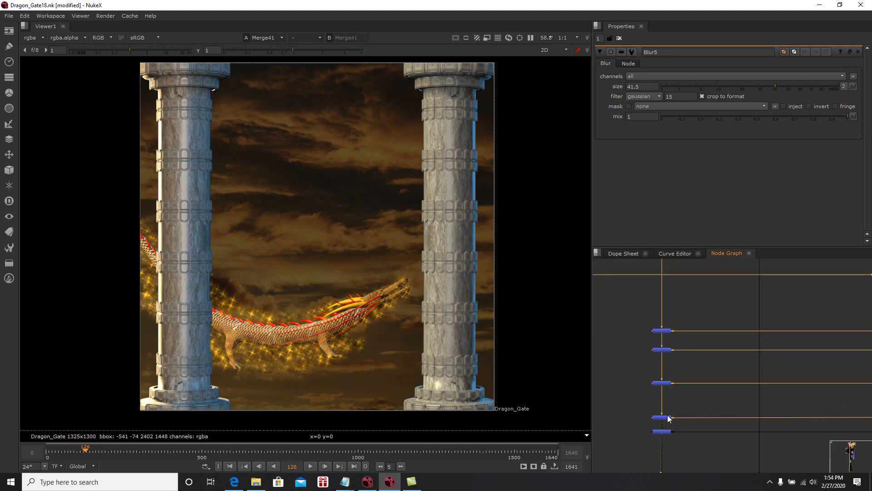
# Trace the inputs of the glow merges to Blur6 and Blur7 and open both nodes' properties
pyautogui.moveTo(712, 428); pyautogui.dragTo(689, 419, button='middle')
pyautogui.scroll(5, 689, 422)
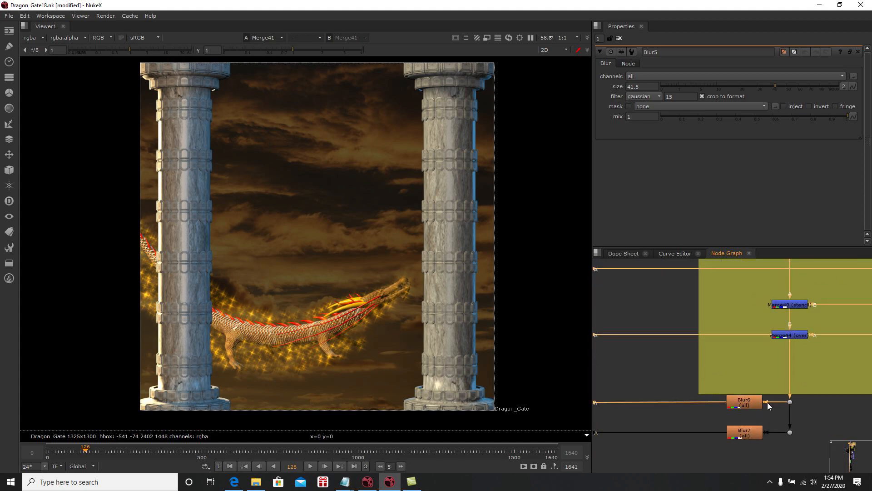
pyautogui.moveTo(727, 400); pyautogui.dragTo(810, 382, button='middle')
pyautogui.scroll(-3, 718, 397)
pyautogui.moveTo(641, 404); pyautogui.dragTo(789, 381, button='middle')
pyautogui.moveTo(857, 382); pyautogui.dragTo(721, 377, button='middle')
pyautogui.scroll(3, 681, 396)
pyautogui.doubleClick(771, 379)
pyautogui.scroll(-2, 672, 395)
pyautogui.scroll(3, 807, 385)
pyautogui.doubleClick(822, 371)
# Compare the Merge41 and Merge42 outputs to examine the added glow, ending on Merge42
pyautogui.scroll(-3, 727, 400)
pyautogui.moveTo(645, 406); pyautogui.dragTo(775, 373, button='middle')
pyautogui.scroll(3, 708, 358)
pyautogui.click(723, 349)
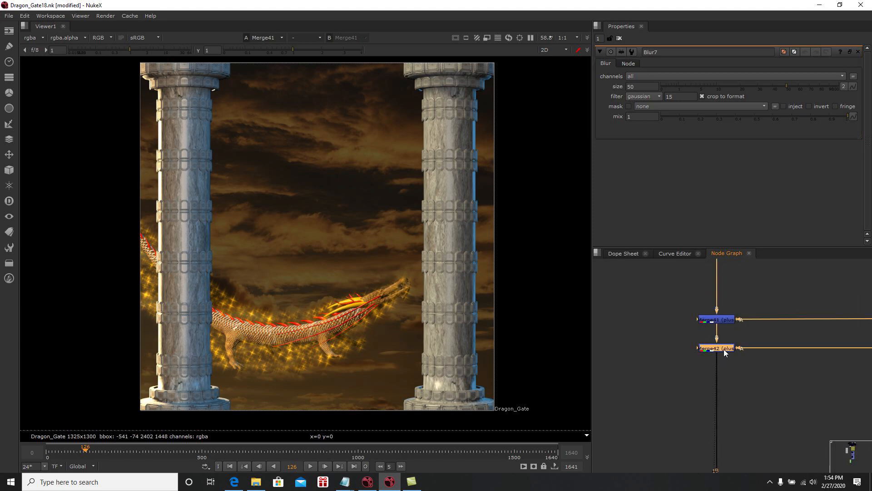
pyautogui.press('2')
pyautogui.click(724, 321)
pyautogui.press('1')
pyautogui.click(725, 349)
pyautogui.press('1')
# Advance the Merge42 composite from frame 126 to 166 in five-frame jumps, and go on to frame 175
pyautogui.scroll(-5, 754, 386)
pyautogui.moveTo(733, 391); pyautogui.dragTo(718, 347, button='middle')
pyautogui.moveTo(762, 375); pyautogui.dragTo(713, 361, button='middle')
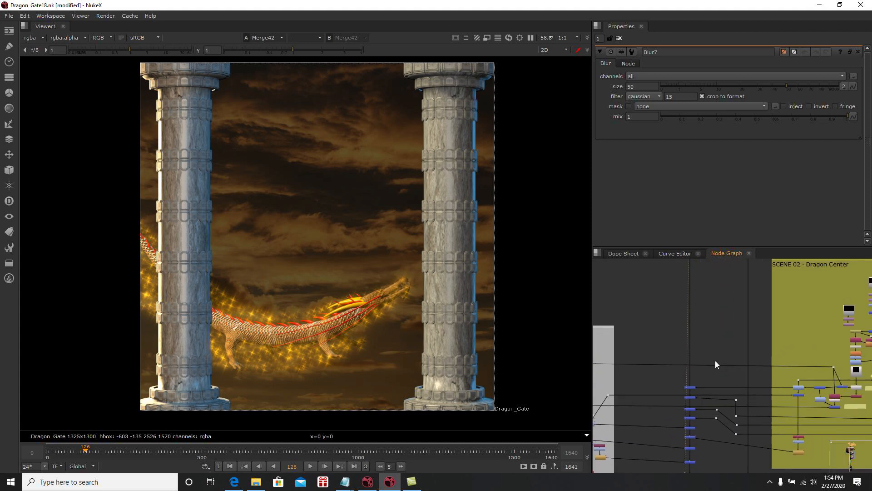
pyautogui.moveTo(767, 360); pyautogui.dragTo(734, 375, button='middle')
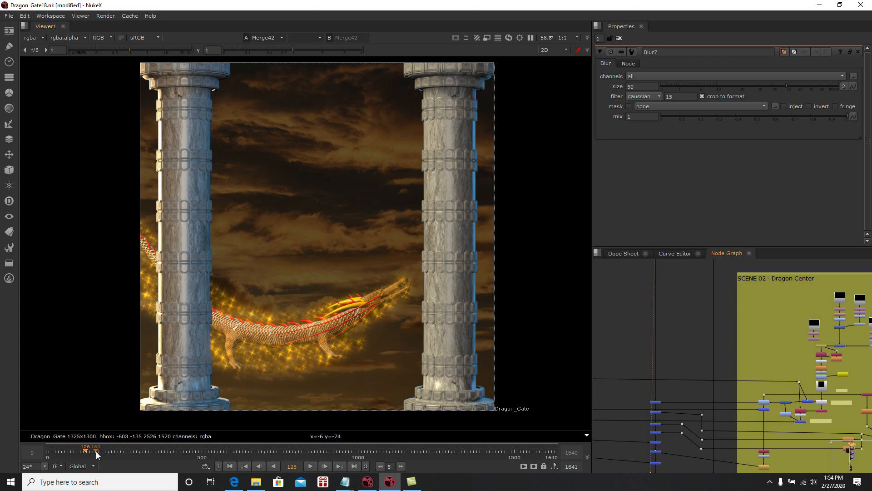
pyautogui.click(399, 464)
pyautogui.click(399, 464)
pyautogui.click(400, 464)
pyautogui.click(399, 464)
pyautogui.click(400, 464)
pyautogui.click(400, 464)
pyautogui.click(399, 465)
pyautogui.click(399, 464)
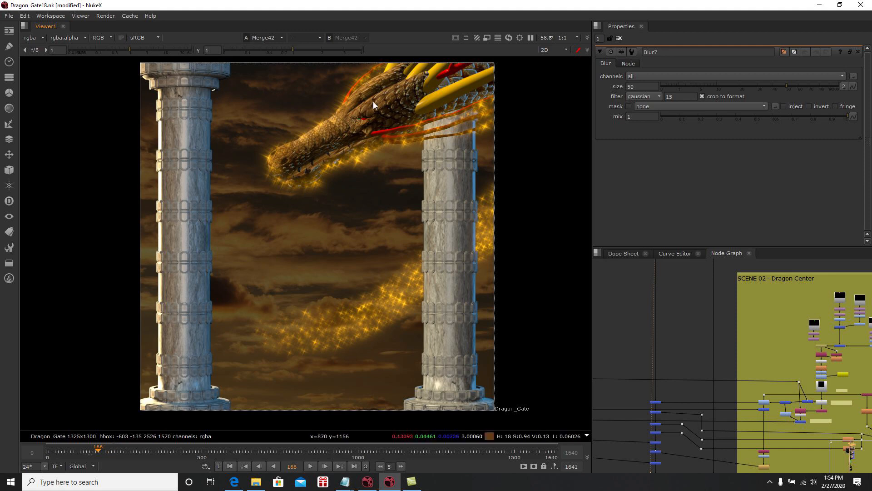
pyautogui.click(101, 454)
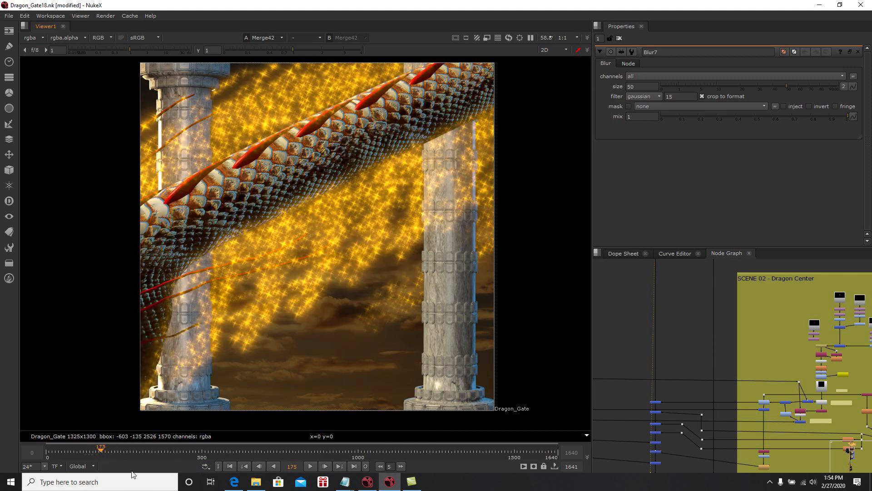
# Step back through the dragon's close pass frame by frame to frame 167
pyautogui.moveTo(264, 348); pyautogui.dragTo(270, 351, button='middle')
pyautogui.press('Left')
pyautogui.press('Left')
pyautogui.press('Left')
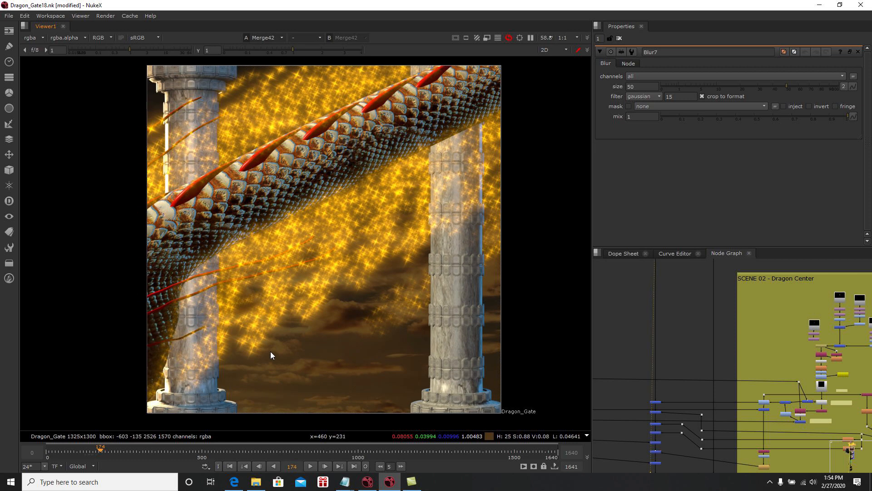
pyautogui.press('Left')
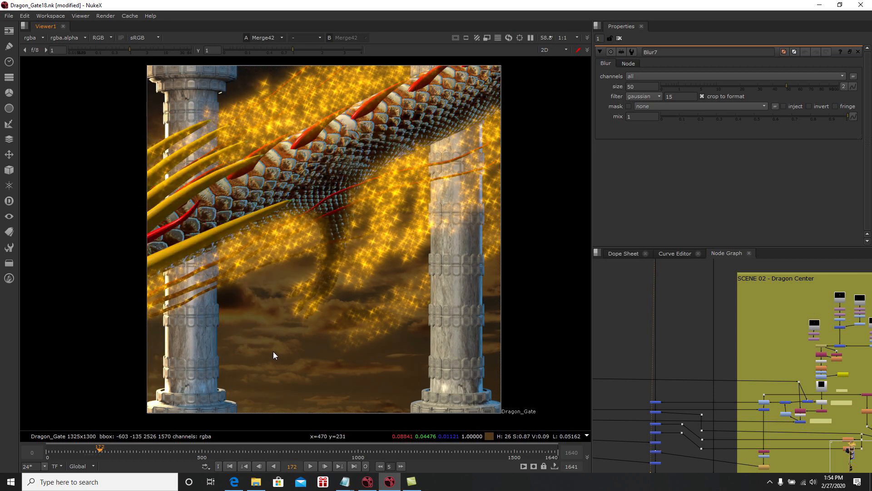
pyautogui.press('Left')
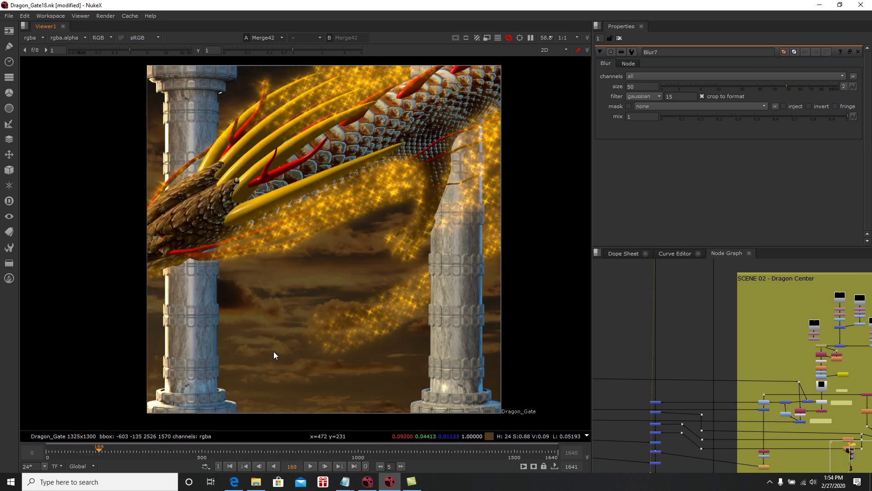
pyautogui.press('Left')
pyautogui.press('Left')
pyautogui.press('Left')
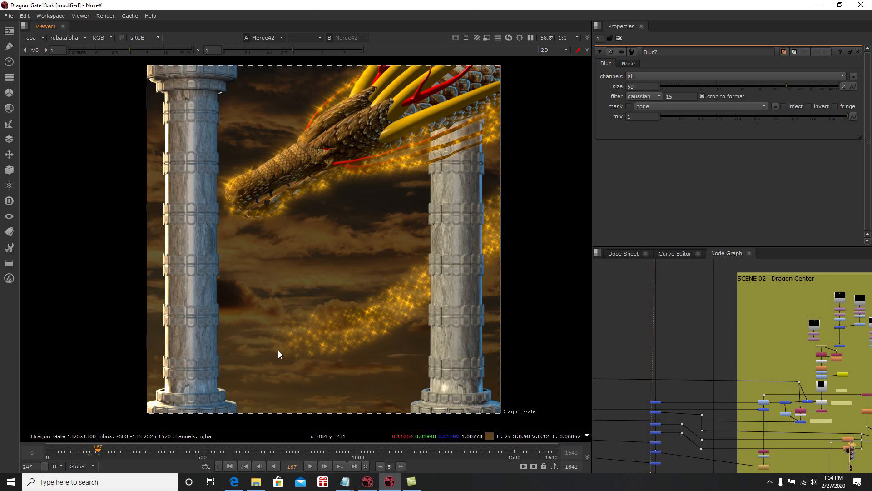
# View the Read1 precomp in SCENE 02 - Dragon Center, open its properties and go to frame 256
pyautogui.moveTo(702, 400)
pyautogui.mouseDown(button='middle')
pyautogui.moveTo(728, 362)
pyautogui.moveTo(704, 389)
pyautogui.mouseUp(button='middle')
pyautogui.moveTo(768, 354); pyautogui.dragTo(705, 397, button='middle')
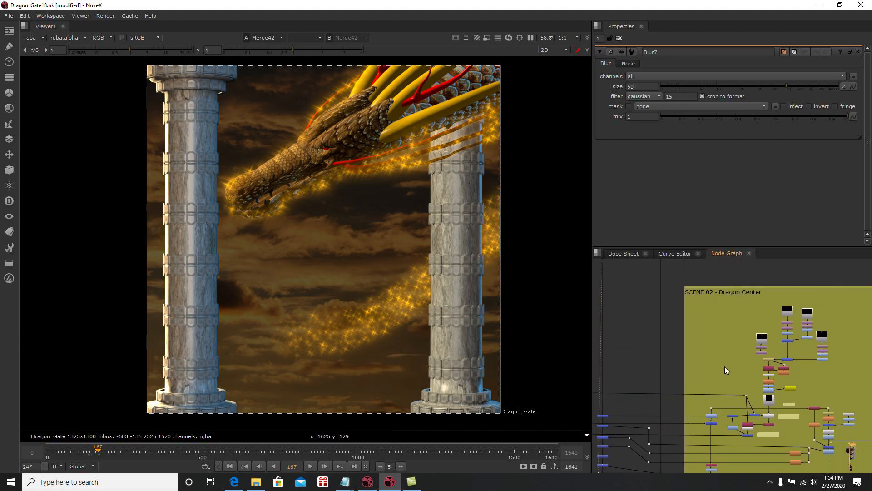
pyautogui.scroll(5, 711, 297)
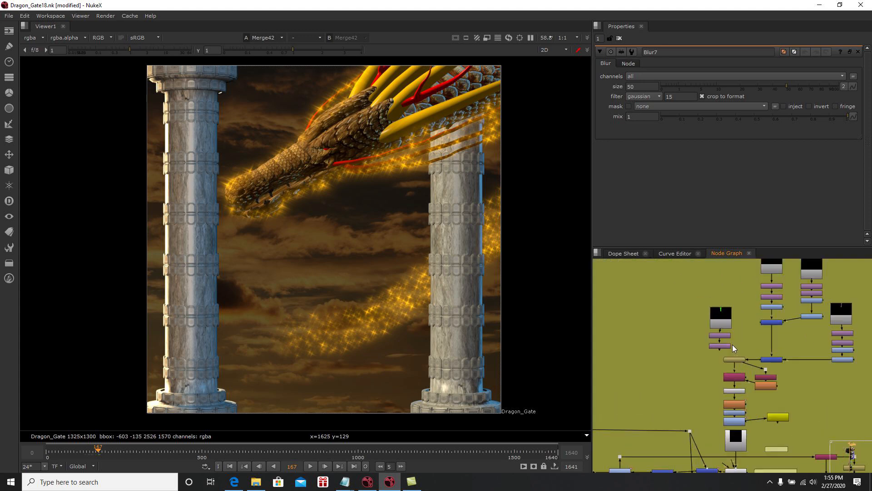
pyautogui.moveTo(719, 385); pyautogui.dragTo(731, 322, button='middle')
pyautogui.click(730, 415)
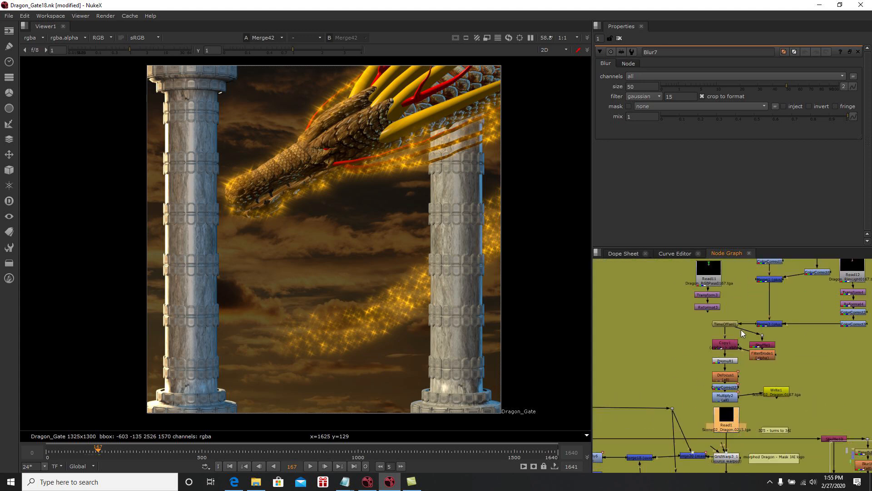
pyautogui.press('1')
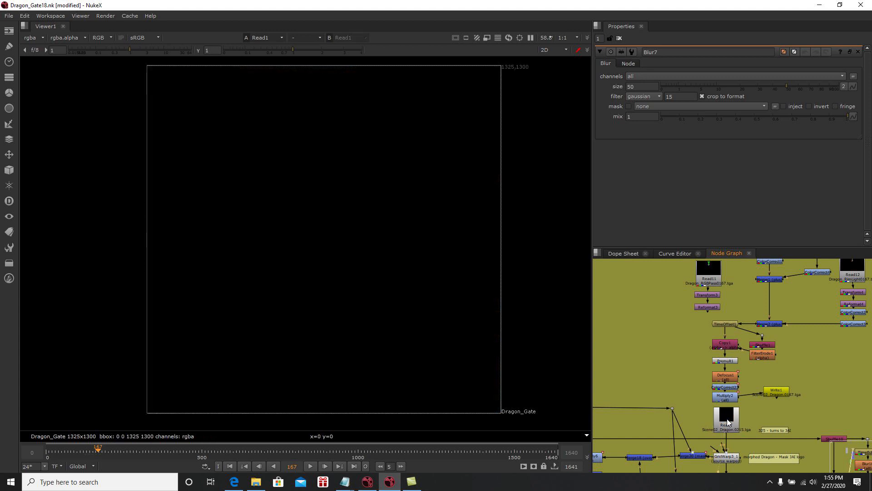
pyautogui.moveTo(728, 422); pyautogui.dragTo(744, 389, button='middle')
pyautogui.doubleClick(745, 388)
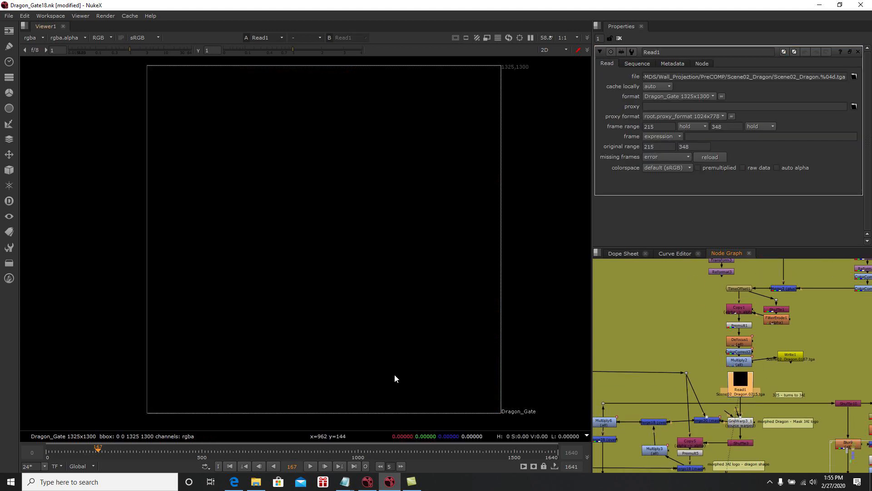
pyautogui.click(125, 448)
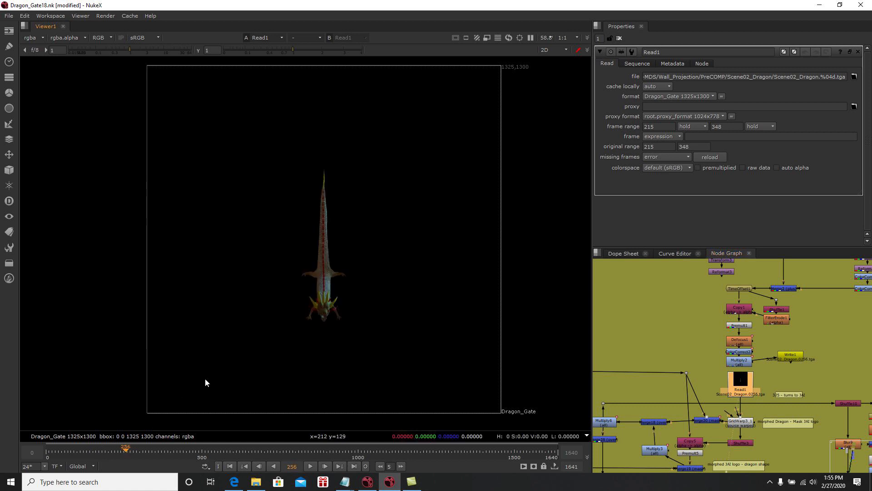
# Step back and forth through the Read1 frames to examine the dragon's motion, stopping at frame 264
pyautogui.press('Right')
pyautogui.press('Right')
pyautogui.press('Right')
pyautogui.press('Right')
pyautogui.press('Right')
pyautogui.press('Right')
pyautogui.press('Right')
pyautogui.press('Right')
pyautogui.press('Right')
pyautogui.press('Right')
pyautogui.press('Right')
pyautogui.press('Right')
pyautogui.press('Right')
pyautogui.press('Right')
pyautogui.press('Right')
pyautogui.press('Right')
pyautogui.press('Left')
pyautogui.press('Left')
pyautogui.press('Left')
pyautogui.press('Left')
pyautogui.press('Left')
pyautogui.press('Left')
pyautogui.press('Left')
pyautogui.press('Left')
pyautogui.press('Left')
pyautogui.press('Left')
pyautogui.press('Left')
pyautogui.press('Left')
pyautogui.press('Right')
pyautogui.press('Right')
pyautogui.press('Right')
pyautogui.press('Right')
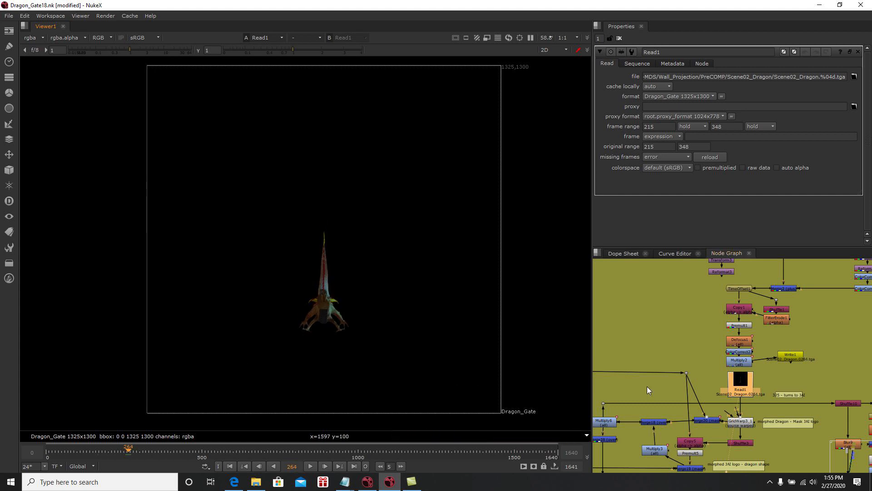
# View the Merge19 morphed JAI logo and the Merge20 morphed dragon near GridWarp3_1
pyautogui.scroll(8, 744, 366)
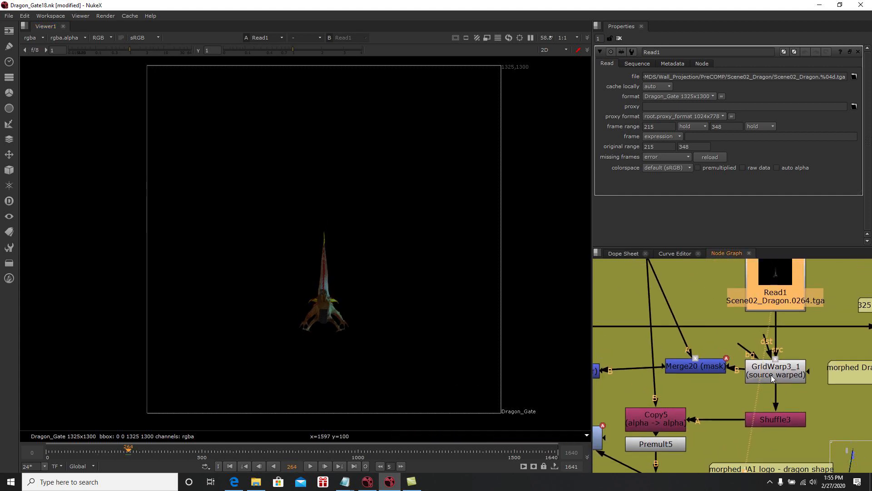
pyautogui.click(772, 374)
pyautogui.scroll(-3, 719, 416)
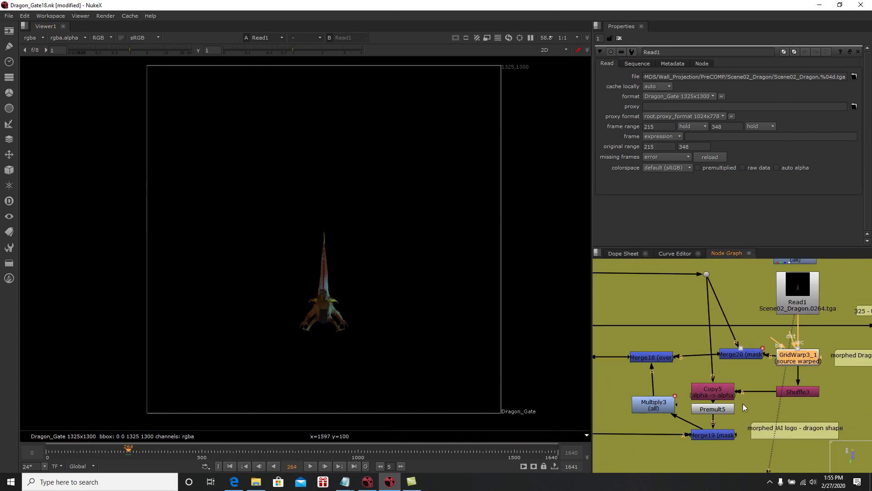
pyautogui.click(715, 435)
pyautogui.press('1')
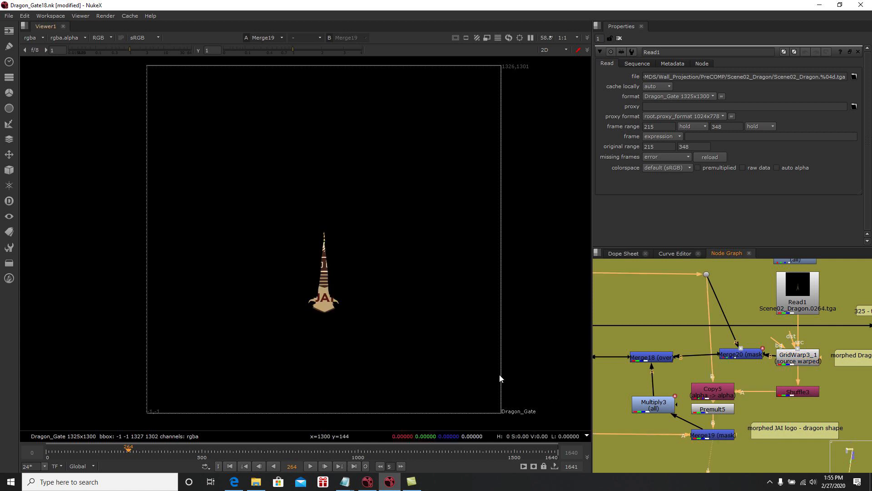
pyautogui.click(743, 353)
pyautogui.press('1')
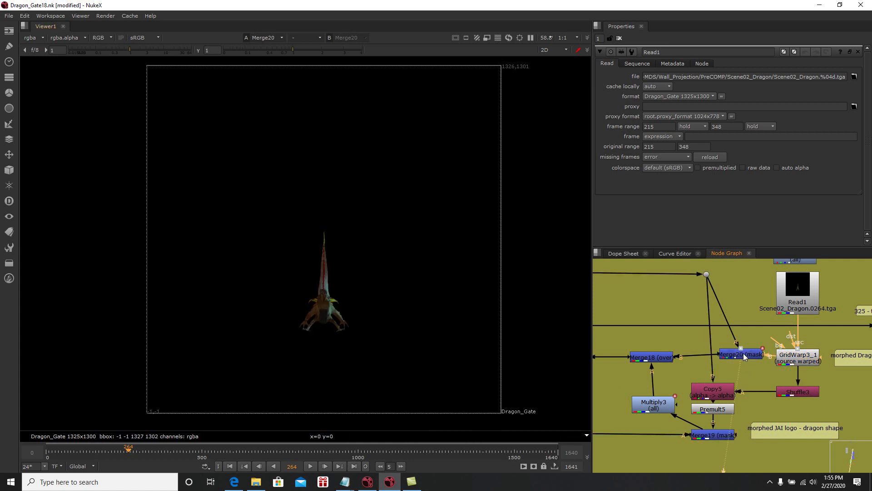
# View the Shuffle3 matte and the Premult5 dragon-shaped logo, and step back in five-frame increments to frame 249
pyautogui.click(797, 392)
pyautogui.press('1')
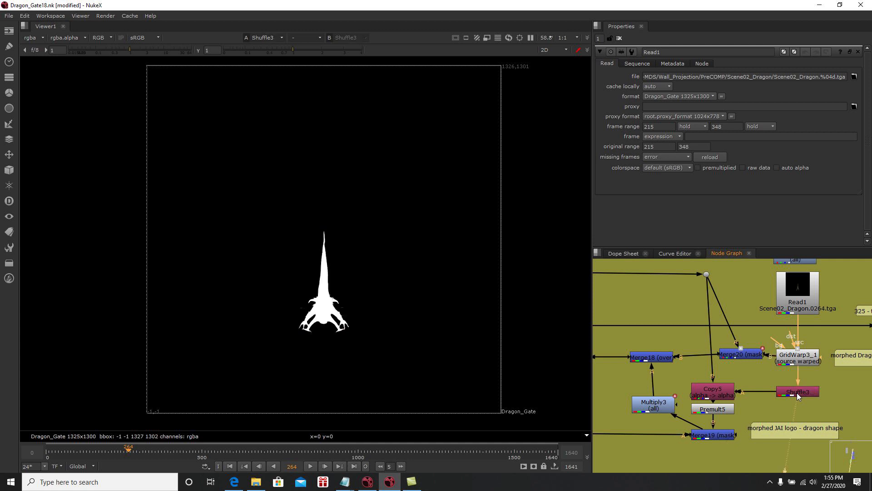
pyautogui.click(716, 410)
pyautogui.press('1')
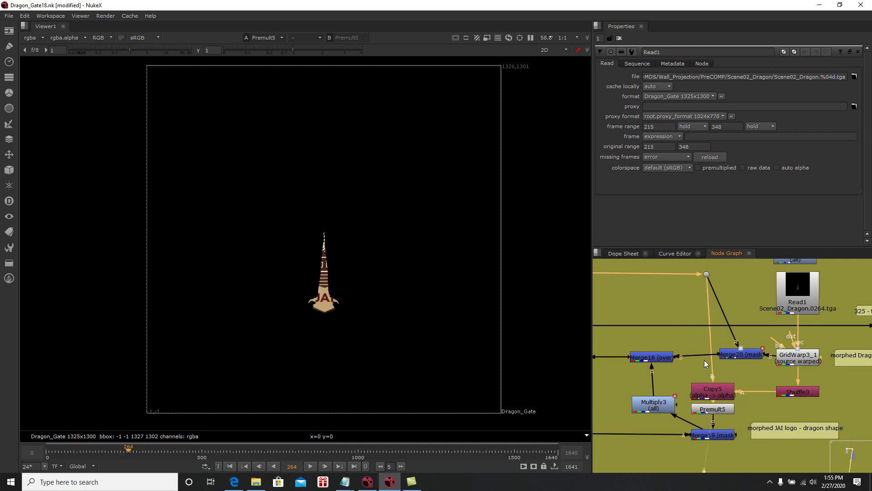
pyautogui.click(377, 464)
pyautogui.click(377, 464)
pyautogui.click(378, 465)
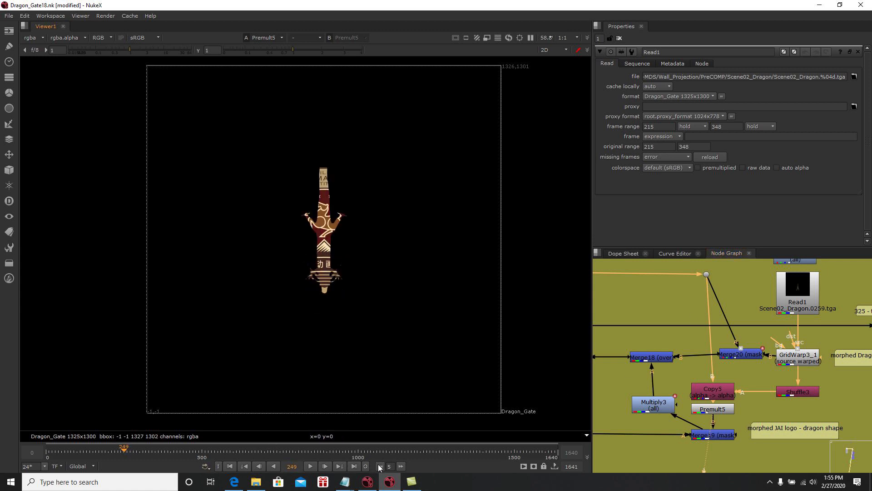
# View GridWarp3_1 and advance through the dragon's motion in five-frame increments, playing around the morph and stopping at frame 328
pyautogui.moveTo(762, 397); pyautogui.dragTo(740, 366, button='middle')
pyautogui.click(748, 356)
pyautogui.press('1')
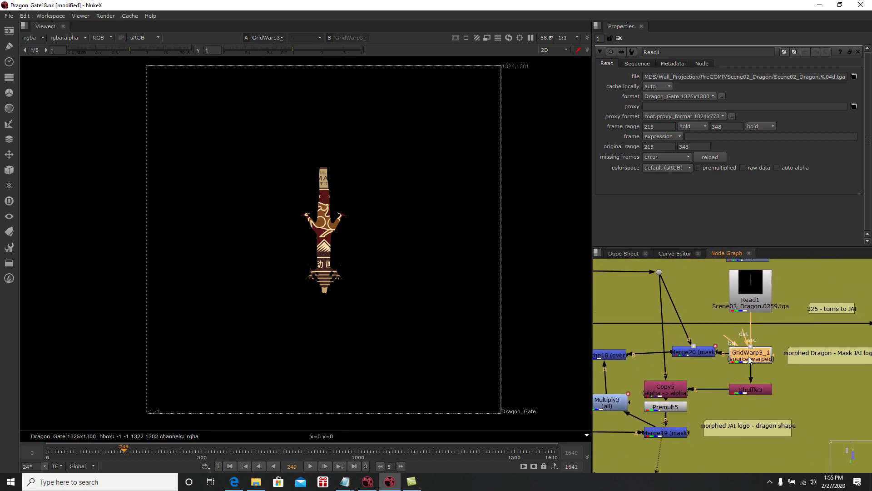
pyautogui.click(401, 466)
pyautogui.click(401, 466)
pyautogui.click(401, 466)
pyautogui.click(400, 466)
pyautogui.click(400, 466)
pyautogui.click(401, 466)
pyautogui.click(400, 466)
pyautogui.click(401, 466)
pyautogui.click(400, 466)
pyautogui.click(401, 466)
pyautogui.click(400, 466)
pyautogui.click(400, 466)
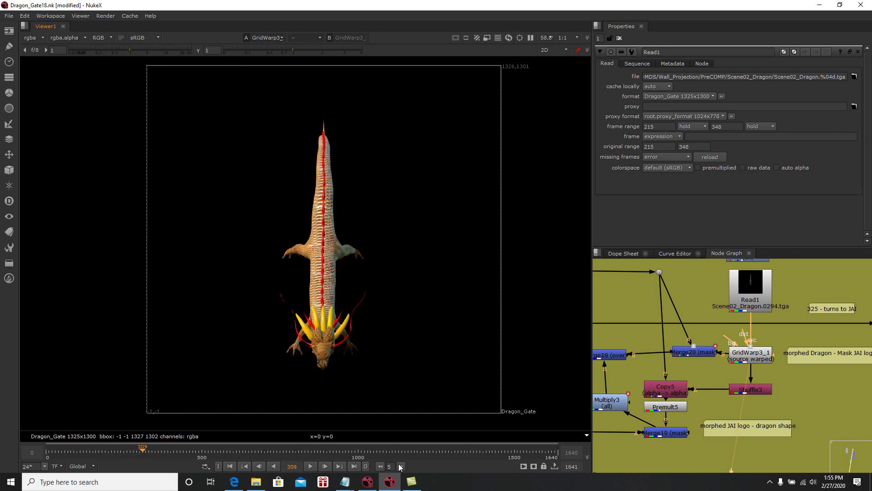
pyautogui.click(401, 466)
pyautogui.click(401, 466)
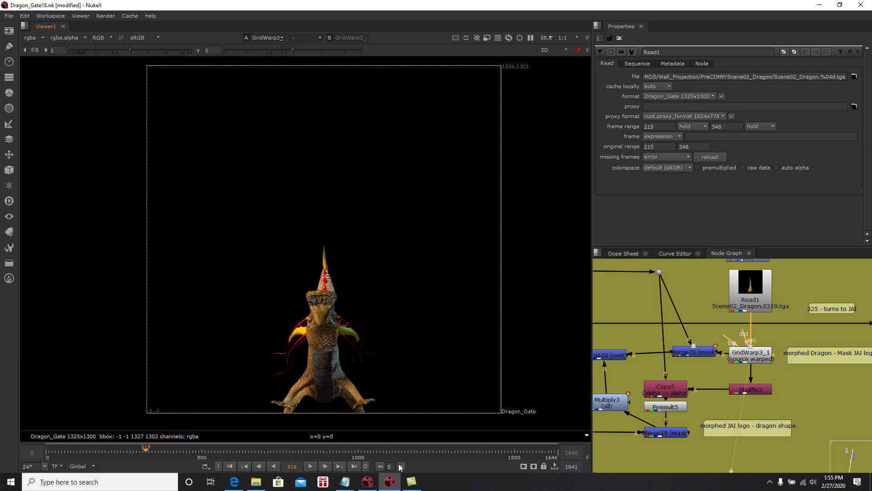
pyautogui.click(401, 466)
pyautogui.click(401, 466)
pyautogui.press('j')
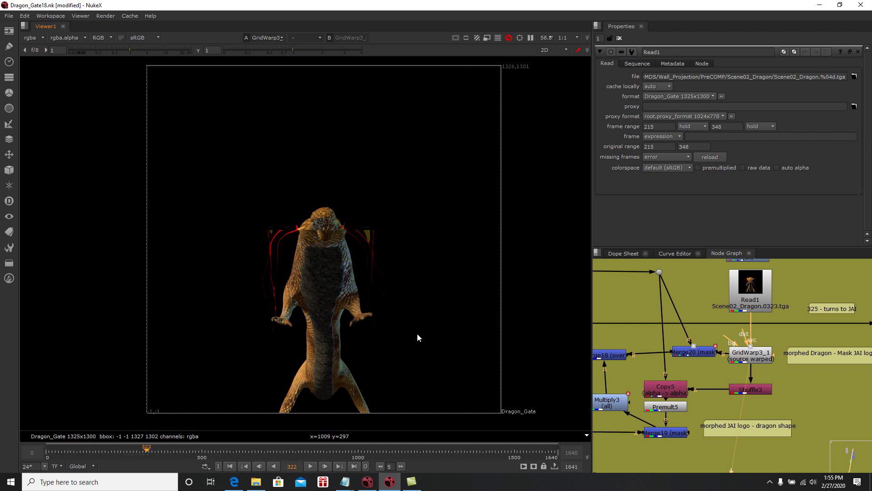
pyautogui.press('l')
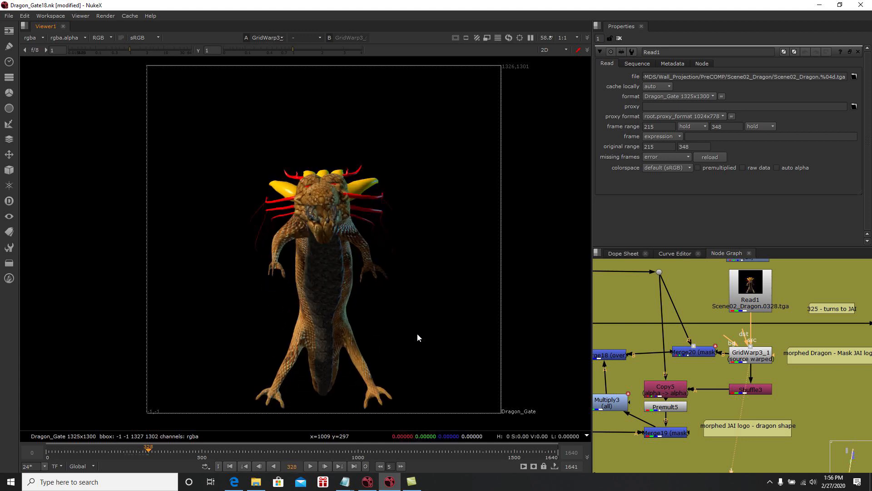
# Compare the Premult5 logo cut-out with Merge20 and the full dragon at GridWarp3_1 on frame 328
pyautogui.moveTo(641, 375); pyautogui.dragTo(669, 370, button='middle')
pyautogui.click(697, 401)
pyautogui.press('1')
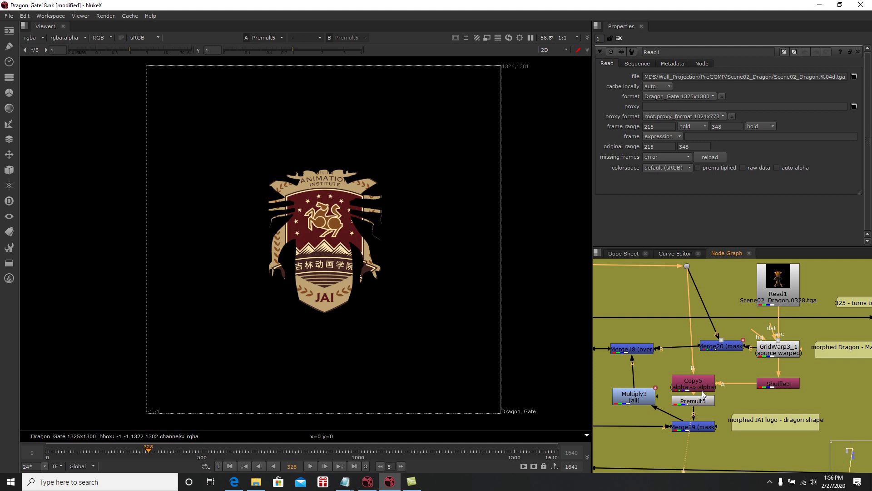
pyautogui.click(718, 347)
pyautogui.press('1')
pyautogui.click(703, 400)
pyautogui.press('1')
pyautogui.moveTo(689, 393); pyautogui.dragTo(725, 377, button='middle')
pyautogui.click(775, 351)
pyautogui.press('1')
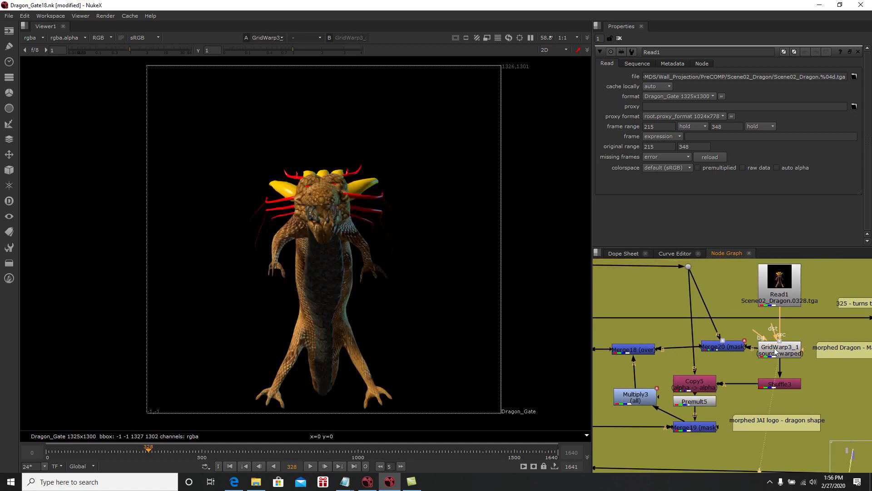
# View Merge20, the JAI logo feeding it at Dot5, and the dragon's Shuffle3 matte
pyautogui.click(728, 345)
pyautogui.press('1')
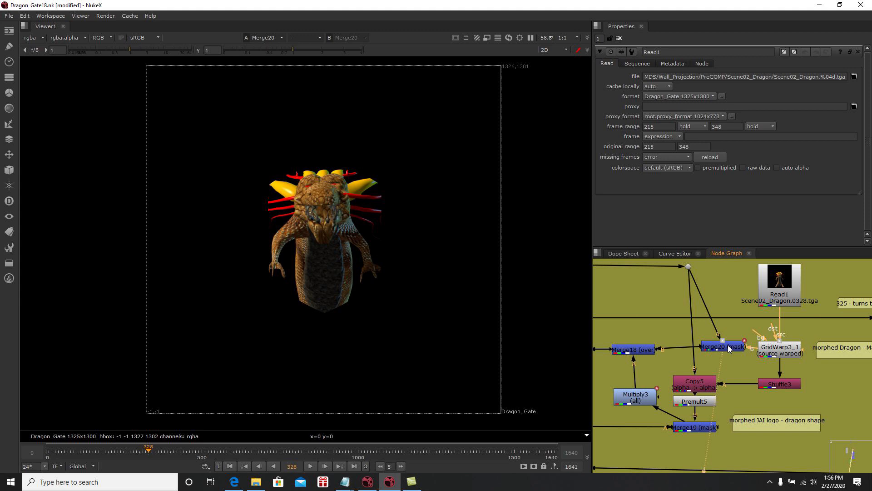
pyautogui.click(688, 266)
pyautogui.press('1')
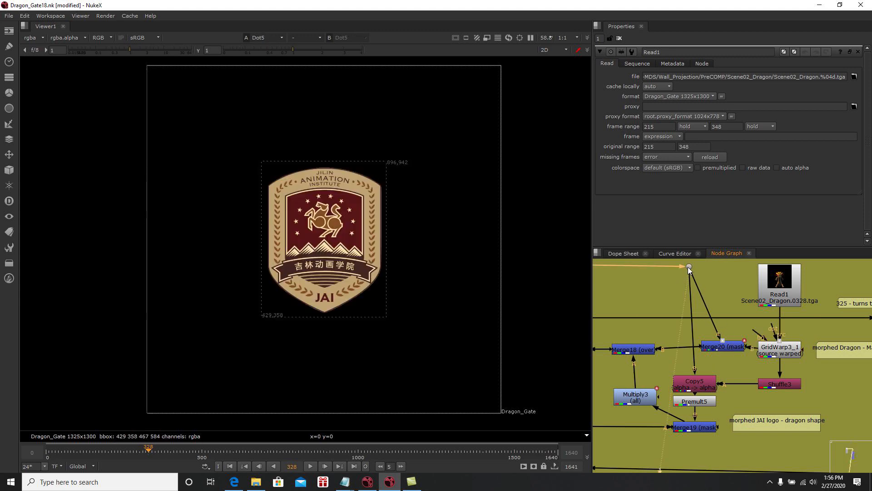
pyautogui.click(725, 347)
pyautogui.press('1')
pyautogui.click(778, 385)
pyautogui.press('1')
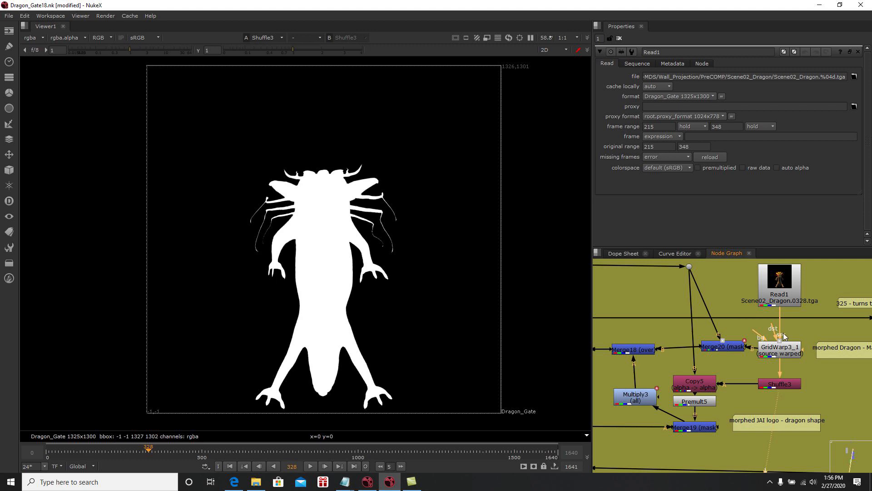
# View the dragon-shaped JAI logo at Premult5 and Merge19
pyautogui.click(777, 384)
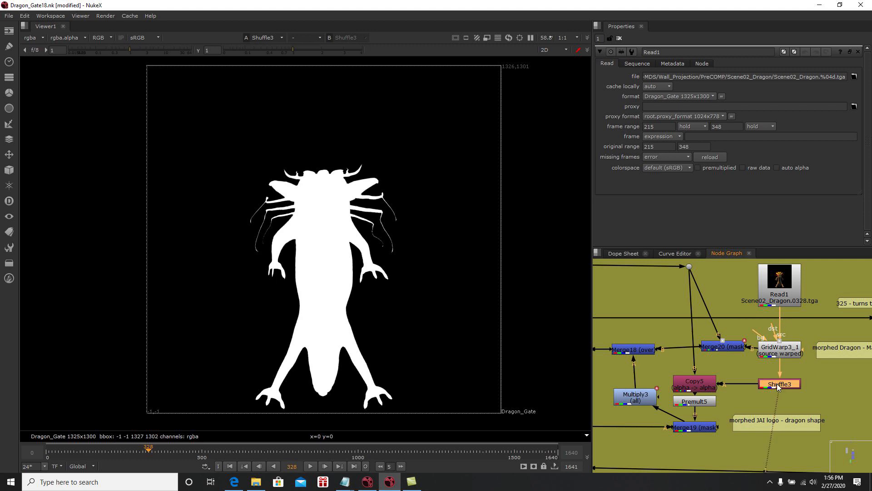
pyautogui.click(699, 402)
pyautogui.press('1')
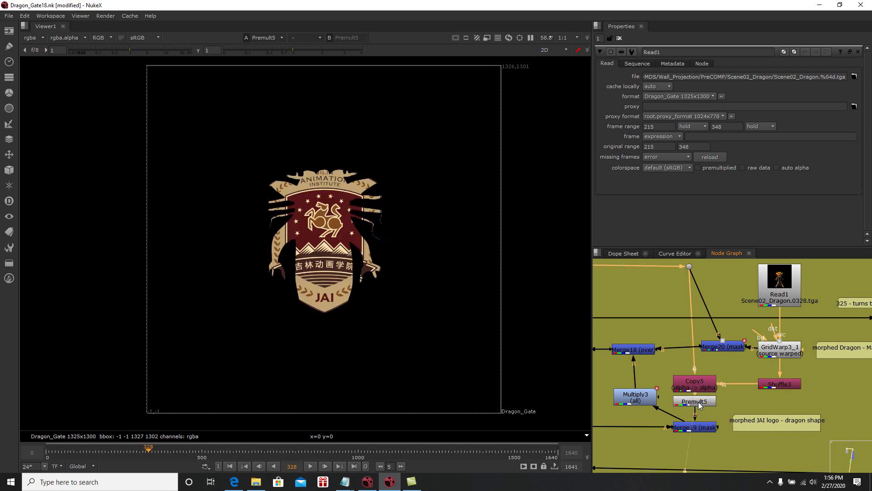
pyautogui.click(696, 428)
pyautogui.press('1')
# View the merge below Multiply6, the logo over the gate background at Merge3, and the added sparkles at Merge49
pyautogui.scroll(-2, 696, 427)
pyautogui.moveTo(684, 424); pyautogui.dragTo(745, 406, button='middle')
pyautogui.moveTo(685, 398); pyautogui.dragTo(740, 400, button='middle')
pyautogui.click(711, 378)
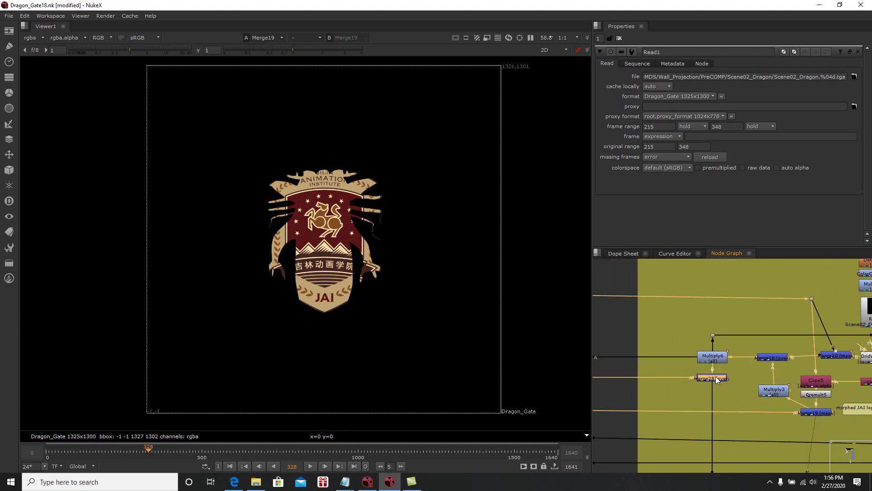
pyautogui.press('1')
pyautogui.scroll(-3, 748, 392)
pyautogui.moveTo(767, 399); pyautogui.dragTo(788, 369, button='middle')
pyautogui.click(641, 318)
pyautogui.press('1')
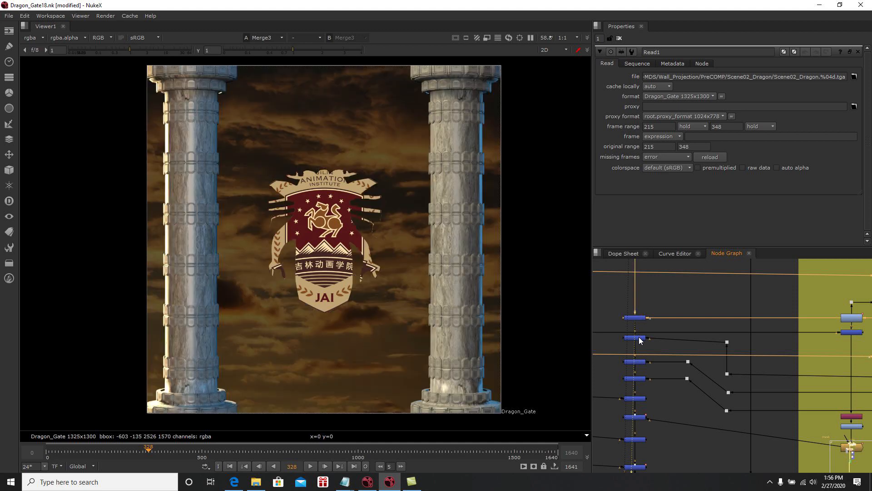
pyautogui.click(639, 338)
pyautogui.press('1')
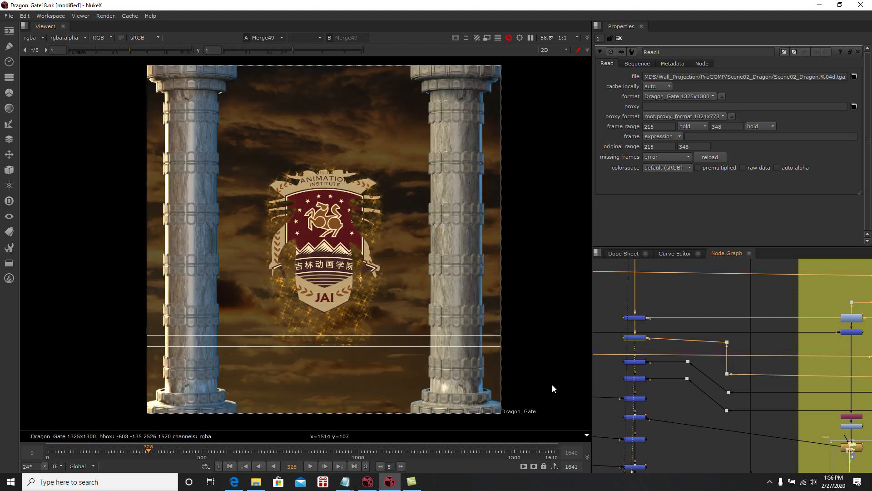
# Step Merge49 back to frame 318 and advance frame by frame to 326 to examine the dragon-to-logo morph
pyautogui.click(384, 465)
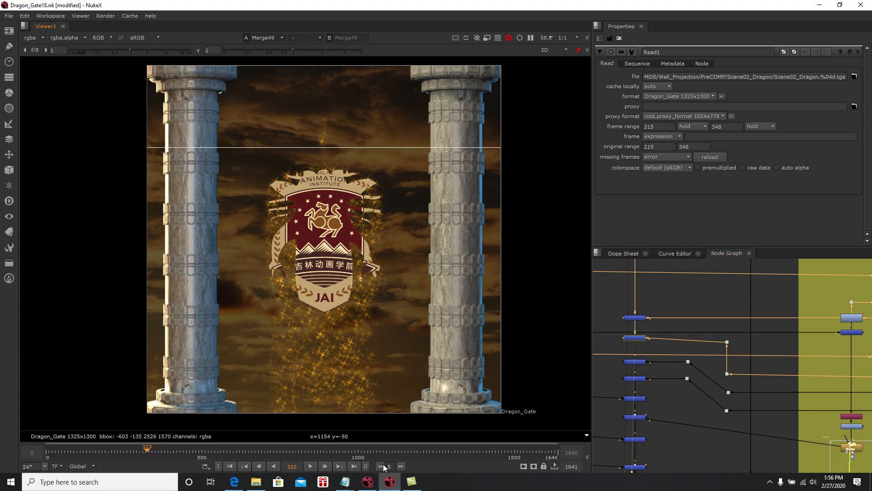
pyautogui.click(383, 466)
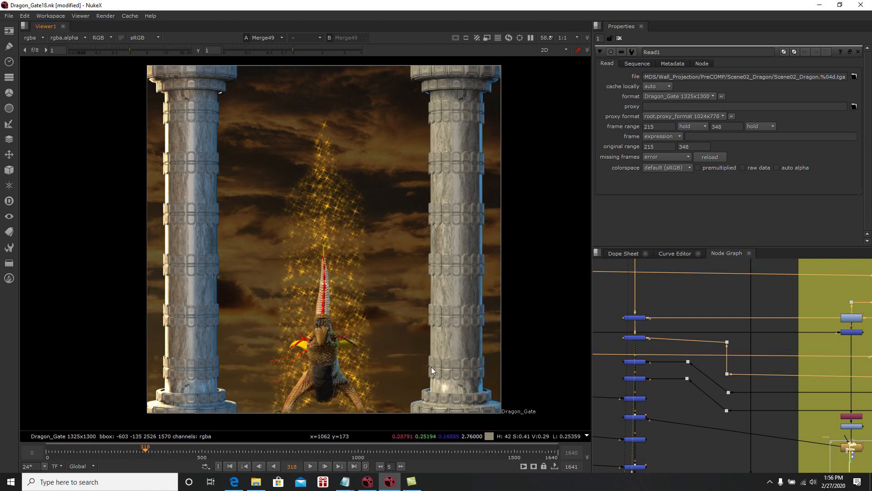
pyautogui.press('Right')
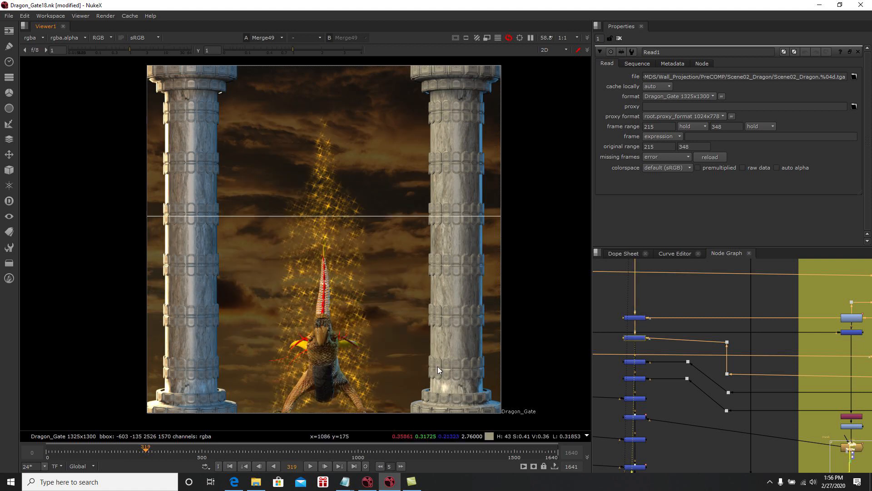
pyautogui.press('Right')
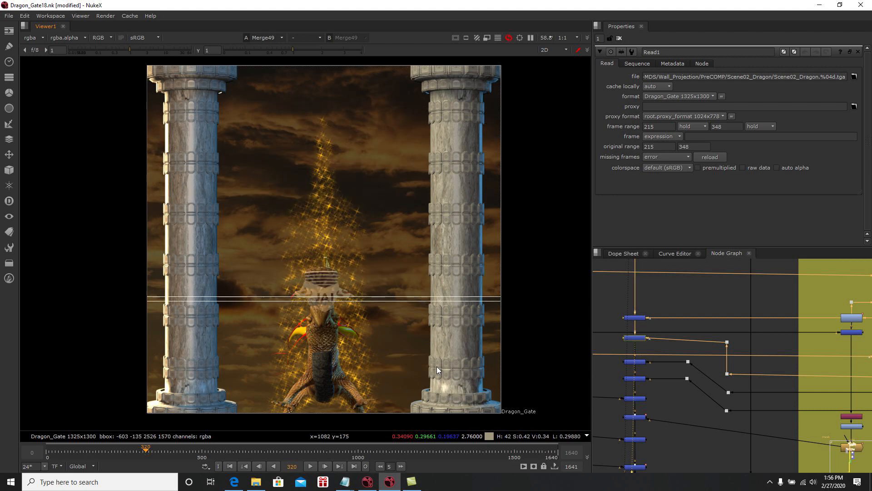
pyautogui.press('Right')
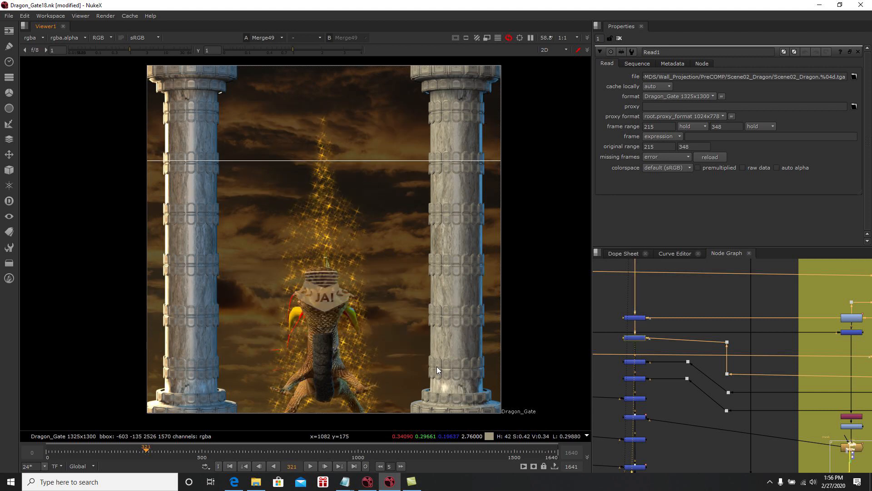
pyautogui.press('Right')
pyautogui.press('Right')
pyautogui.press('Right')
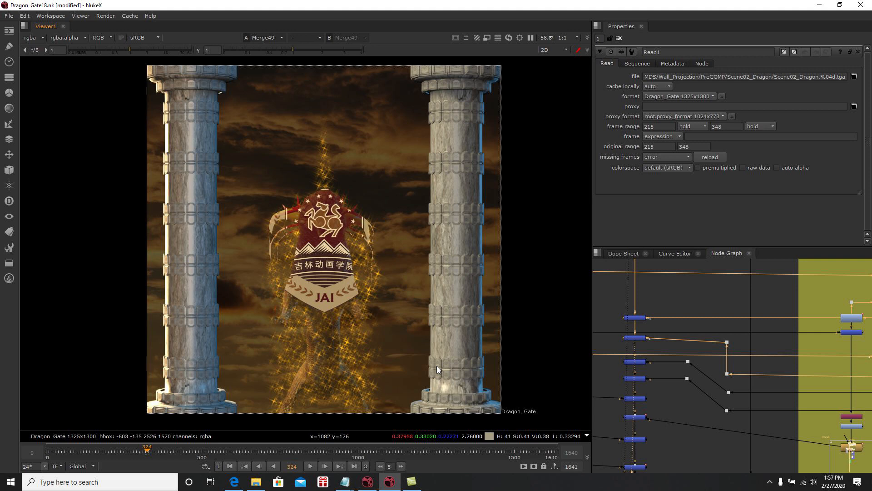
pyautogui.press('Right')
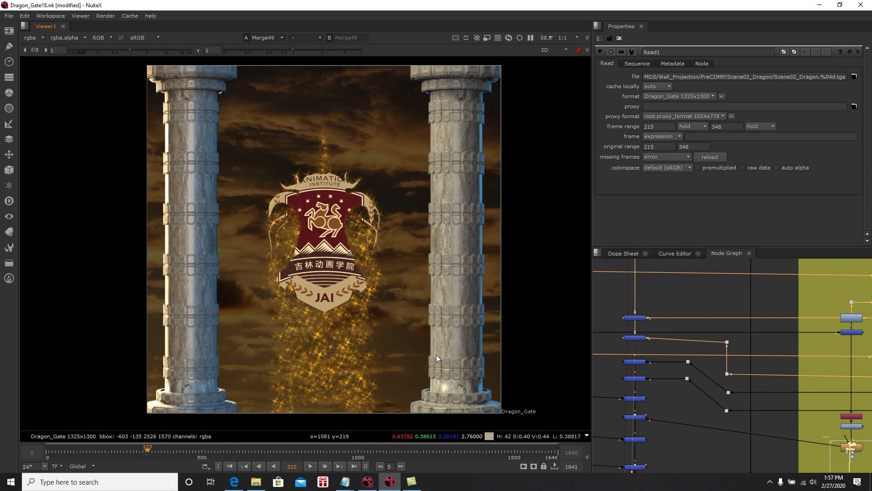
pyautogui.press('Right')
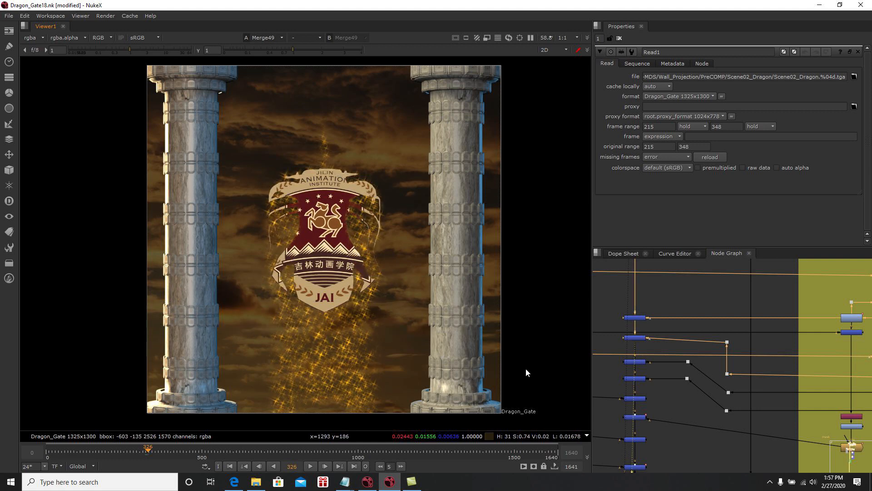
# View the glowing logo composite at Merge27 and the light rays feeding it from VolumeRays1
pyautogui.moveTo(660, 393); pyautogui.dragTo(691, 376, button='middle')
pyautogui.click(674, 401)
pyautogui.press('1')
pyautogui.click(679, 397)
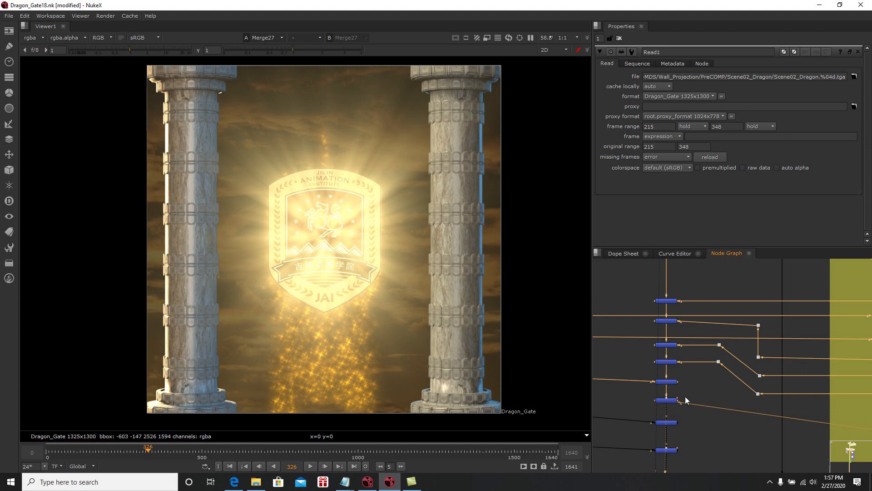
pyautogui.moveTo(778, 407); pyautogui.dragTo(682, 384, button='middle')
pyautogui.scroll(3, 747, 402)
pyautogui.click(803, 419)
pyautogui.press('1')
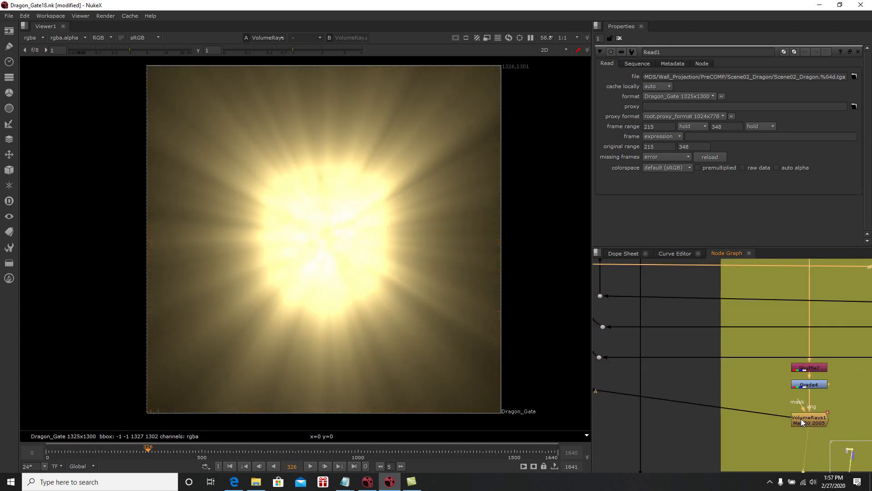
# View the Shuffle7 shield matte and its Grade4 result, and open the Grade4 properties
pyautogui.moveTo(780, 398); pyautogui.dragTo(725, 426, button='middle')
pyautogui.scroll(-1, 726, 426)
pyautogui.click(756, 400)
pyautogui.press('1')
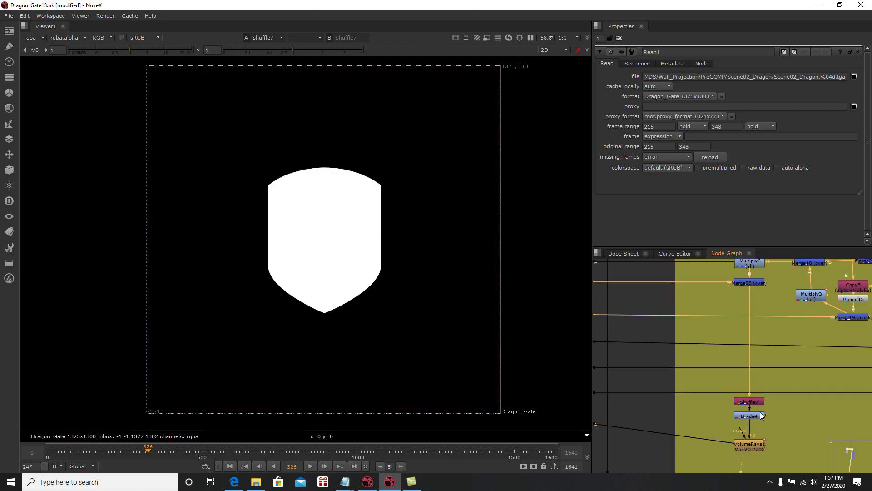
pyautogui.doubleClick(757, 402)
pyautogui.click(757, 414)
pyautogui.press('1')
pyautogui.moveTo(757, 413); pyautogui.dragTo(753, 397, button='middle')
pyautogui.doubleClick(753, 396)
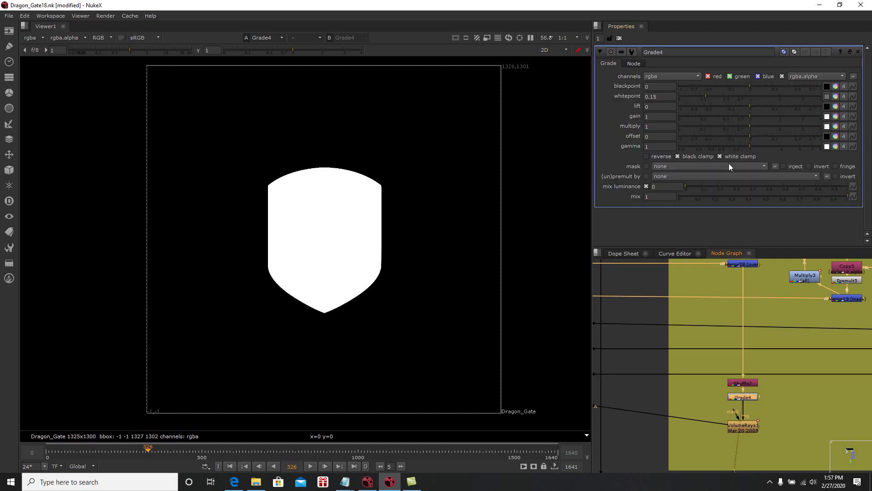
# View VolumeRays1, examine its volume, flicker and color settings, and clear the open node properties
pyautogui.scroll(3, 756, 411)
pyautogui.click(754, 411)
pyautogui.press('1')
pyautogui.doubleClick(753, 408)
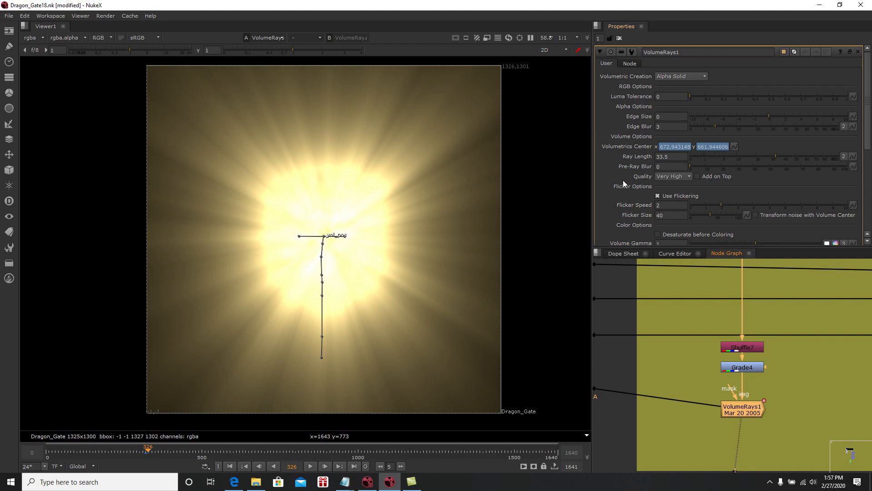
pyautogui.scroll(-5, 653, 174)
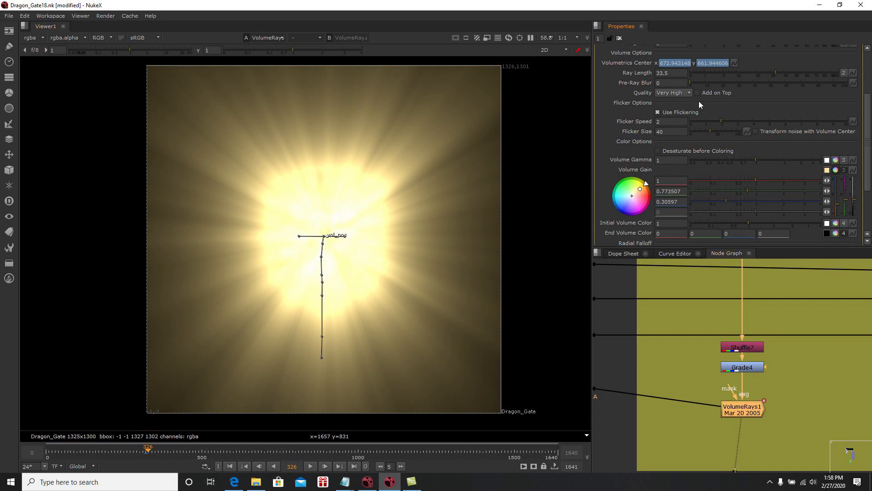
pyautogui.click(618, 38)
# Compare the composite at Merge21 and Merge27 to examine the light rays' effect, and open the Merge27 properties
pyautogui.scroll(-5, 700, 366)
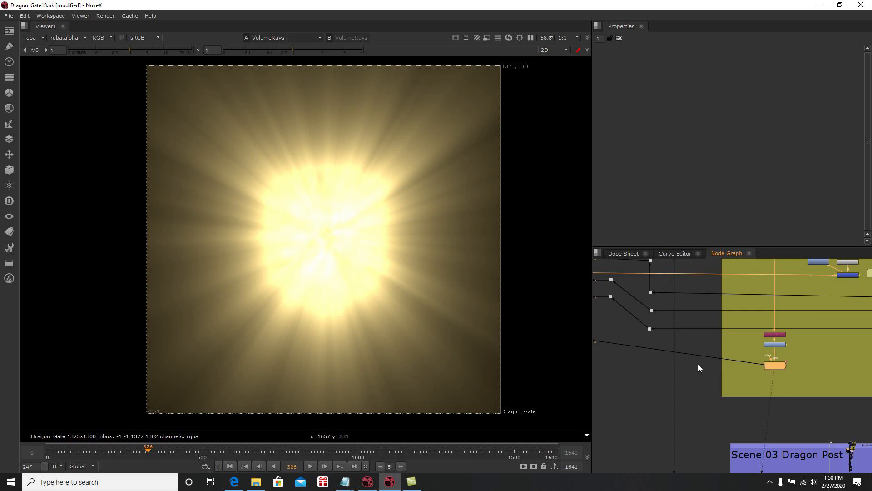
pyautogui.scroll(3, 691, 355)
pyautogui.click(683, 334)
pyautogui.press('1')
pyautogui.click(686, 304)
pyautogui.press('1')
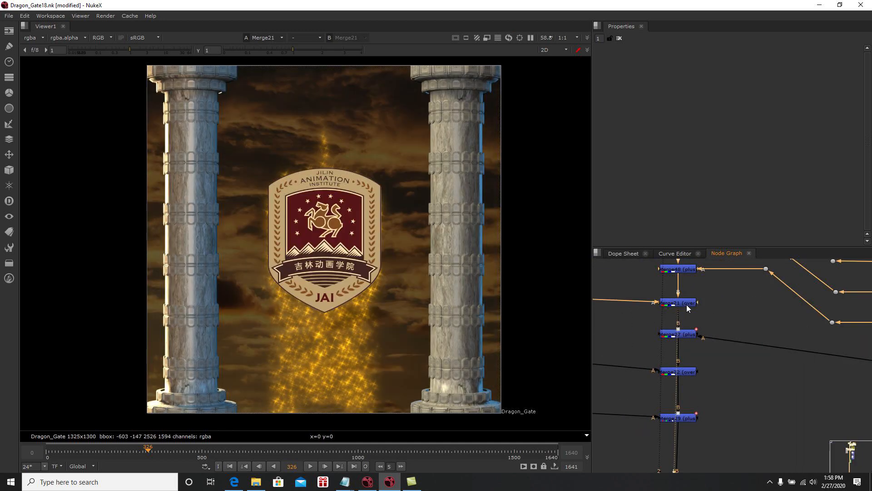
pyautogui.click(687, 333)
pyautogui.press('1')
pyautogui.moveTo(686, 333); pyautogui.dragTo(639, 326, button='middle')
pyautogui.doubleClick(639, 326)
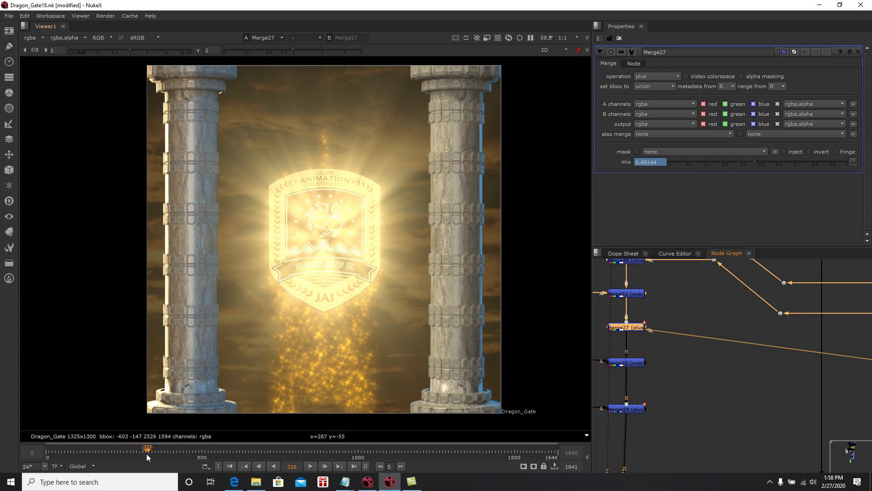
# View the composite at the merge directly below Merge27 and at Merge29
pyautogui.moveTo(684, 375); pyautogui.dragTo(762, 364, button='middle')
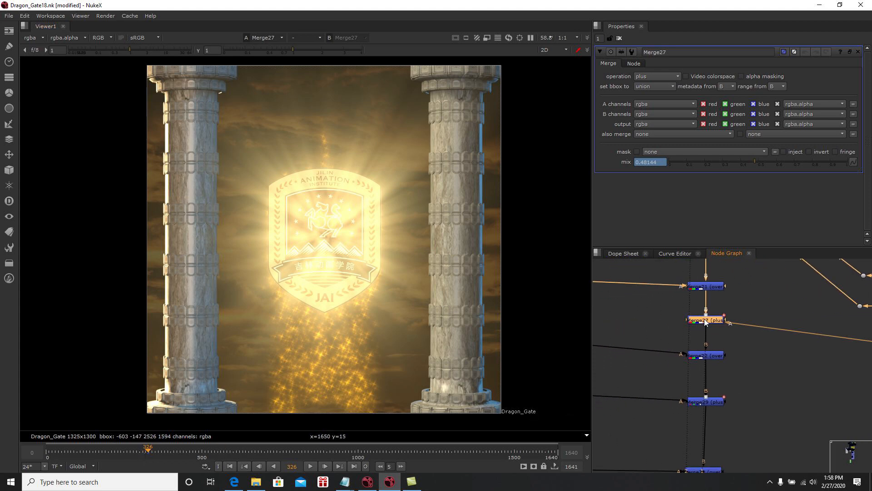
pyautogui.click(716, 359)
pyautogui.press('1')
pyautogui.click(712, 402)
pyautogui.press('1')
# Locate the LOGO group in the node graph and view the JAI logo at Premult2
pyautogui.scroll(-6, 731, 342)
pyautogui.moveTo(743, 396); pyautogui.dragTo(724, 377, button='middle')
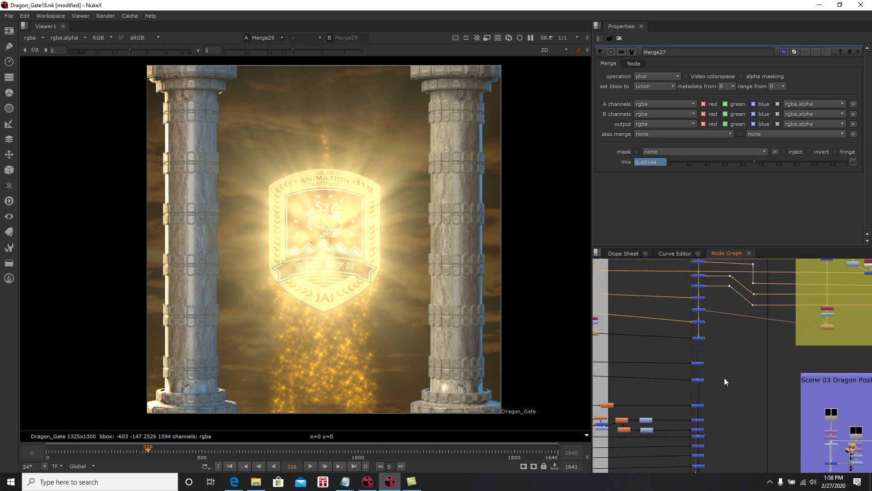
pyautogui.scroll(-1, 719, 380)
pyautogui.moveTo(729, 416)
pyautogui.mouseDown(button='middle')
pyautogui.moveTo(713, 380)
pyautogui.moveTo(791, 420)
pyautogui.mouseUp(button='middle')
pyautogui.moveTo(703, 369)
pyautogui.mouseDown(button='middle')
pyautogui.moveTo(769, 402)
pyautogui.moveTo(734, 401)
pyautogui.mouseUp(button='middle')
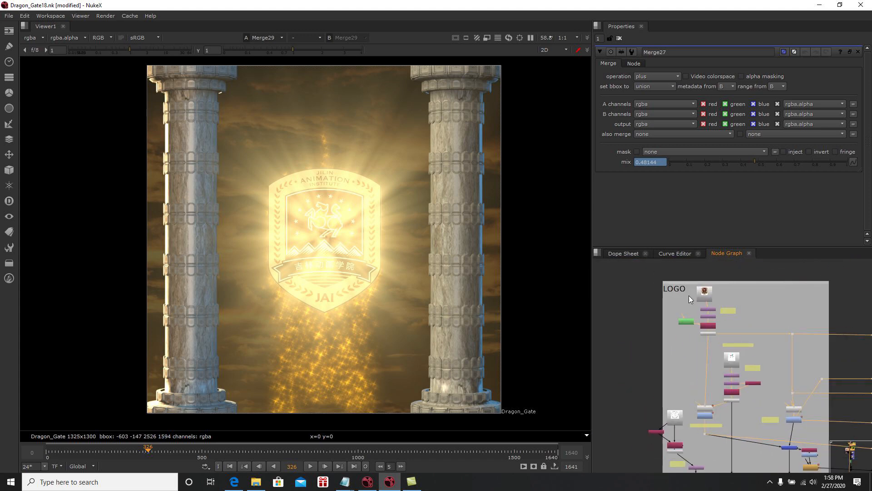
pyautogui.scroll(5, 693, 298)
pyautogui.moveTo(697, 309)
pyautogui.mouseDown(button='middle')
pyautogui.moveTo(749, 336)
pyautogui.moveTo(713, 297)
pyautogui.mouseUp(button='middle')
pyautogui.moveTo(761, 372); pyautogui.dragTo(728, 322, button='middle')
pyautogui.moveTo(712, 372); pyautogui.dragTo(670, 315, button='middle')
pyautogui.moveTo(703, 338)
pyautogui.mouseDown(button='middle')
pyautogui.moveTo(690, 310)
pyautogui.moveTo(701, 322)
pyautogui.mouseUp(button='middle')
pyautogui.click(668, 298)
pyautogui.press('1')
# View the MDS logo at Premult3
pyautogui.moveTo(692, 358); pyautogui.dragTo(666, 304, button='middle')
pyautogui.scroll(-3, 667, 305)
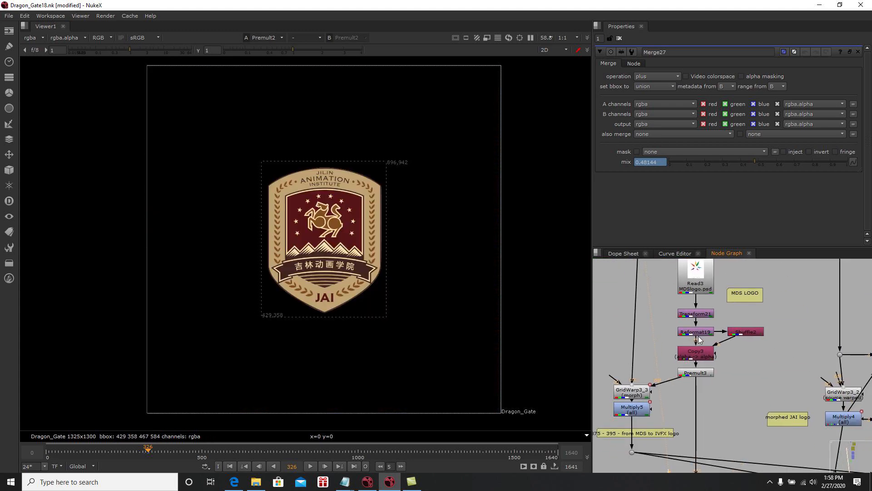
pyautogui.click(699, 374)
pyautogui.press('1')
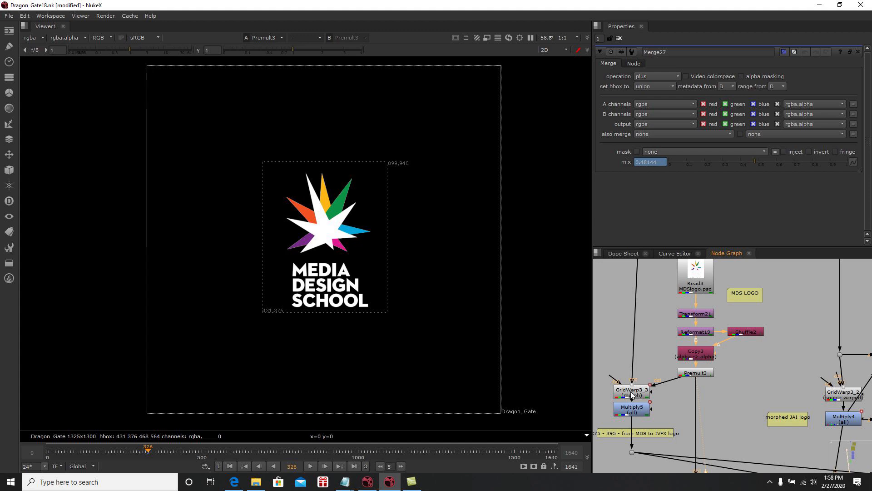
# View the morph between the two logos at GridWarp3_3 and open its properties
pyautogui.click(636, 394)
pyautogui.press('1')
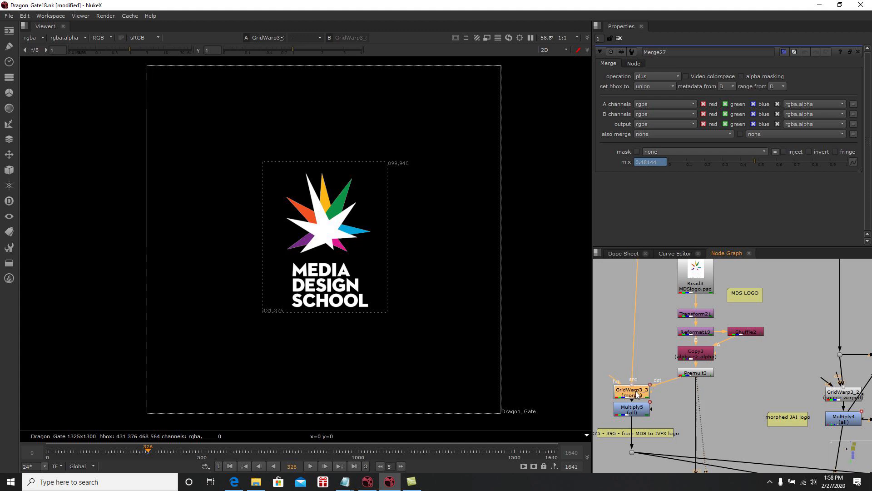
pyautogui.moveTo(636, 394); pyautogui.dragTo(650, 369, button='middle')
pyautogui.doubleClick(651, 369)
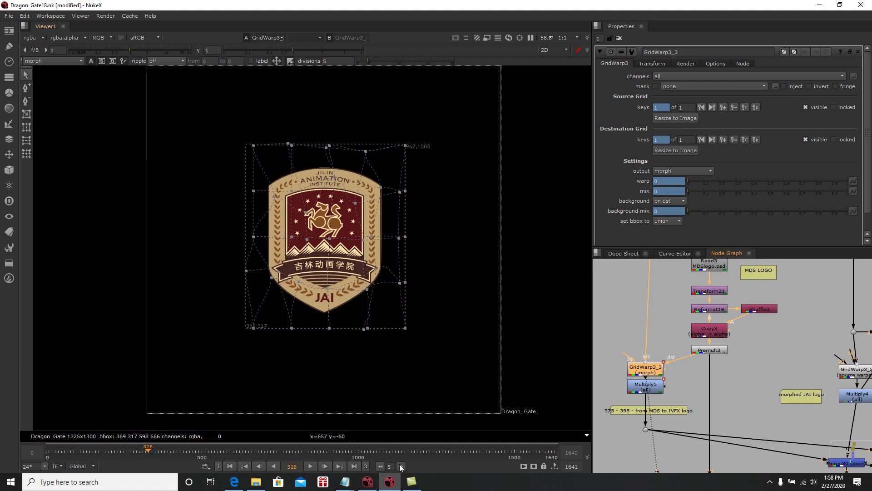
# Go to frame 340 and step forward to frame 349 to examine the JAI-to-MDS logo morph
pyautogui.click(152, 451)
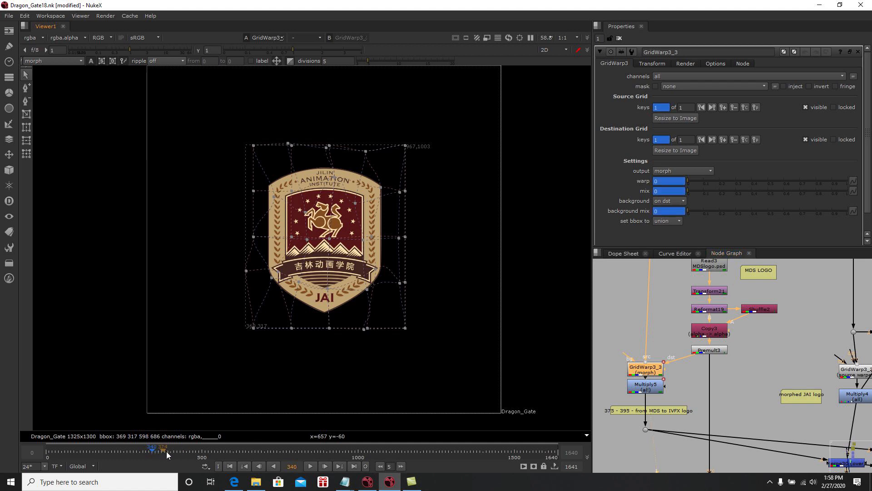
pyautogui.click(325, 467)
pyautogui.click(325, 467)
pyautogui.click(325, 468)
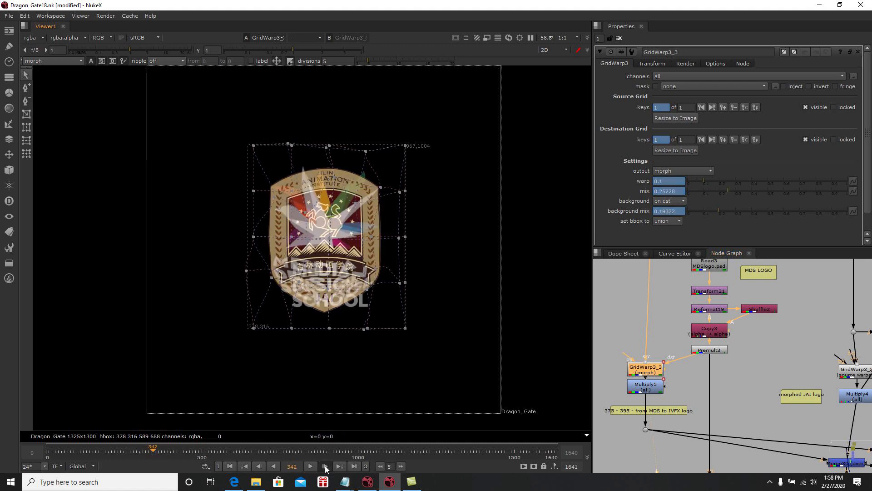
pyautogui.click(325, 467)
pyautogui.click(325, 468)
pyautogui.click(324, 467)
pyautogui.click(325, 467)
pyautogui.click(325, 468)
pyautogui.click(325, 467)
# View the source-warped JAI logo at GridWarp3_2
pyautogui.moveTo(768, 414); pyautogui.dragTo(714, 408, button='middle')
pyautogui.moveTo(649, 391); pyautogui.dragTo(737, 394, button='middle')
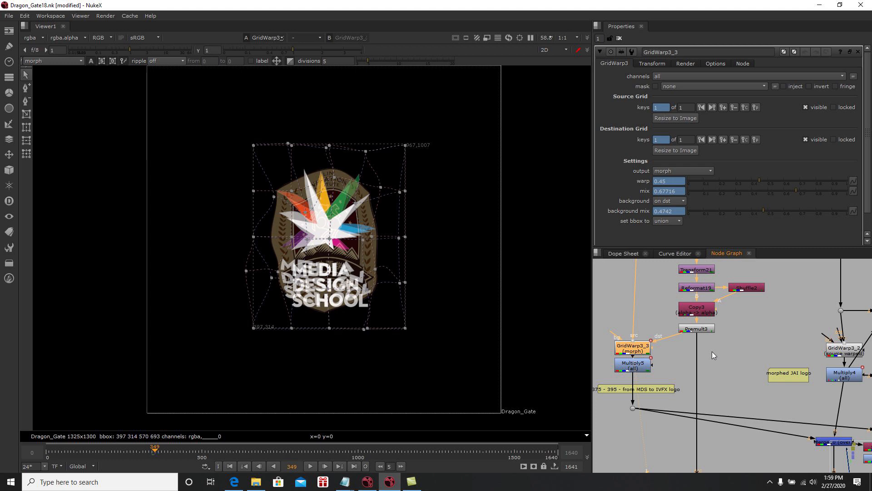
pyautogui.moveTo(758, 363); pyautogui.dragTo(737, 349, button='middle')
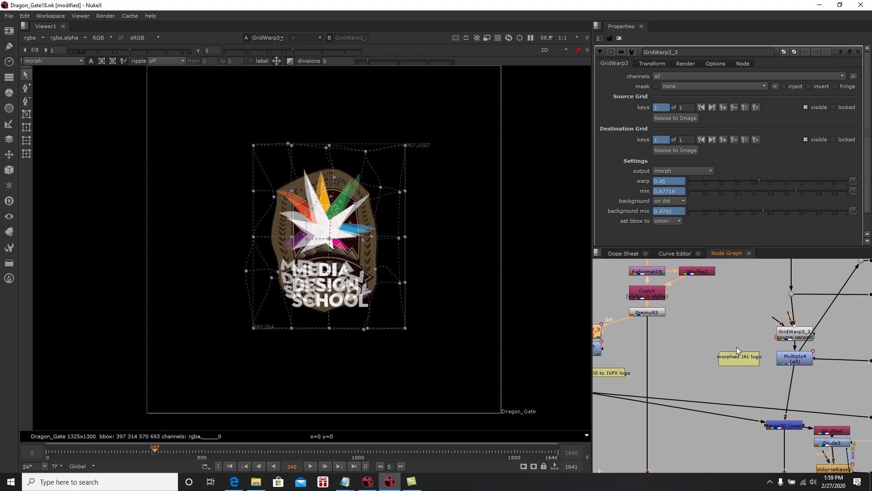
pyautogui.moveTo(781, 360); pyautogui.dragTo(737, 357, button='middle')
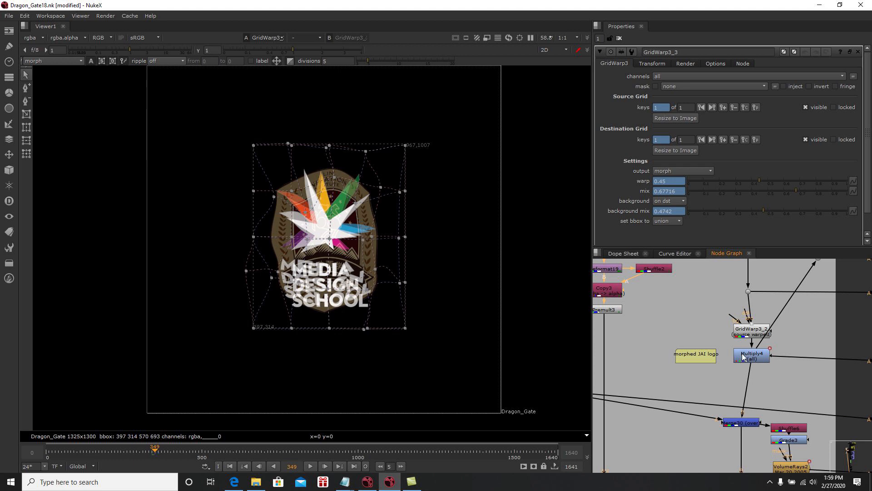
pyautogui.moveTo(743, 332); pyautogui.dragTo(745, 365)
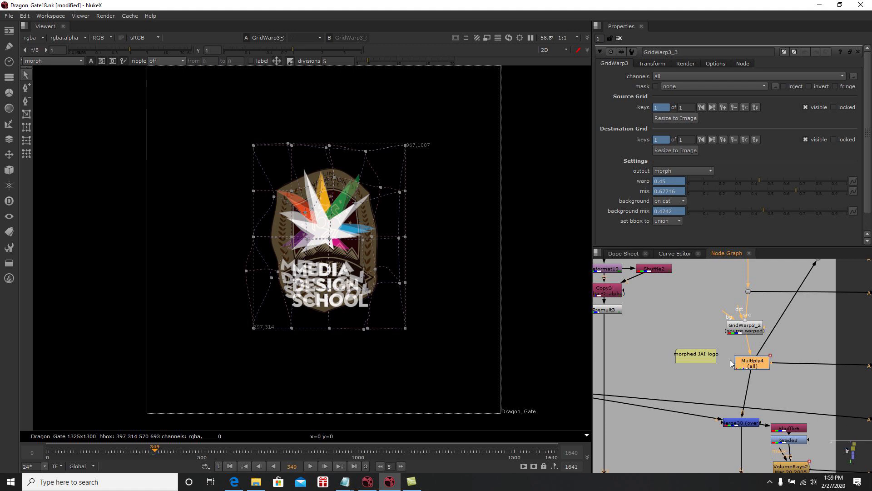
pyautogui.click(748, 332)
pyautogui.press('1')
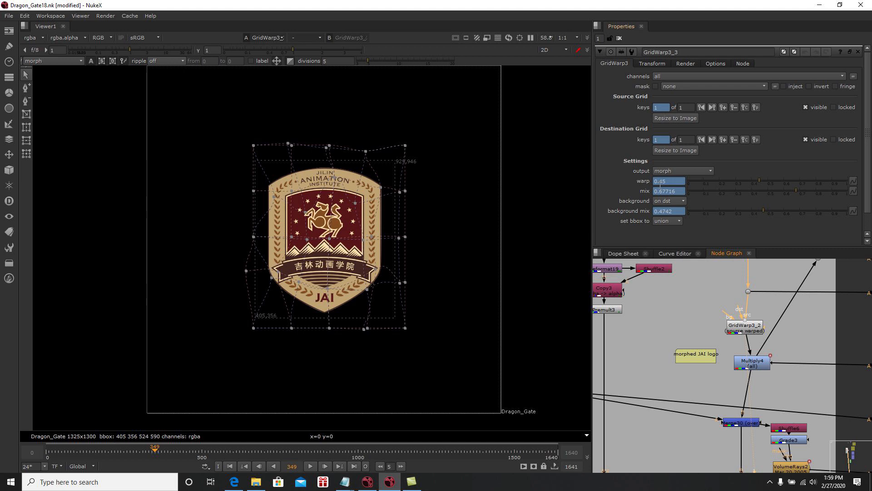
# Clear the open node properties, view the MDS-to-IVFX morph at GridWarp3_4, and open its properties
pyautogui.click(619, 39)
pyautogui.scroll(-2, 756, 360)
pyautogui.moveTo(702, 399); pyautogui.dragTo(753, 342, button='middle')
pyautogui.moveTo(743, 372); pyautogui.dragTo(743, 365)
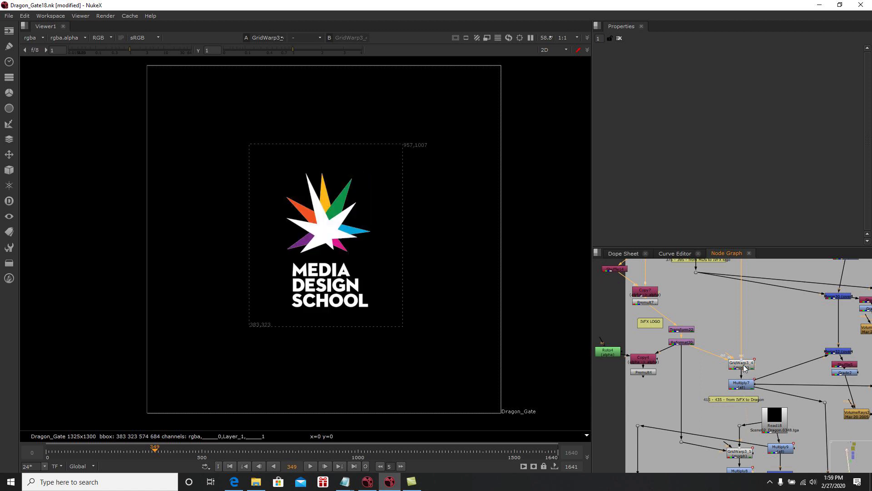
pyautogui.doubleClick(743, 367)
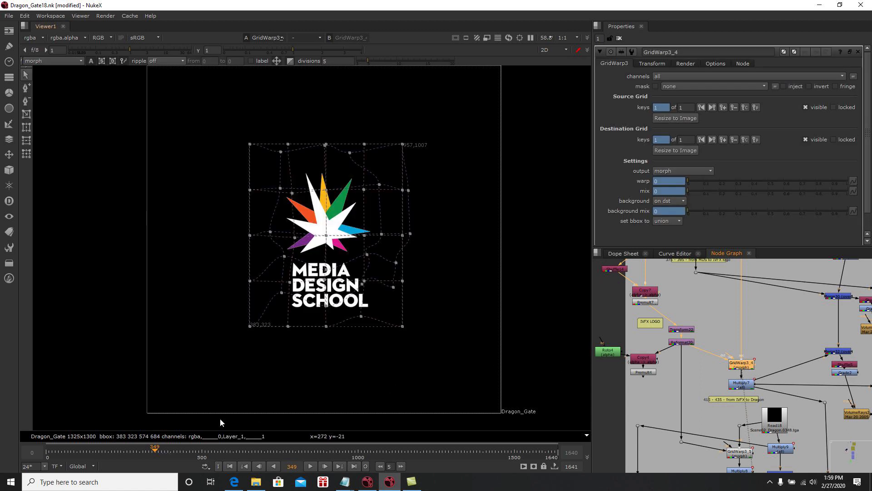
# Go to about frame 372 and advance to frame 399 to examine the GridWarp3_4 morph
pyautogui.click(163, 451)
pyautogui.click(326, 466)
pyautogui.click(326, 466)
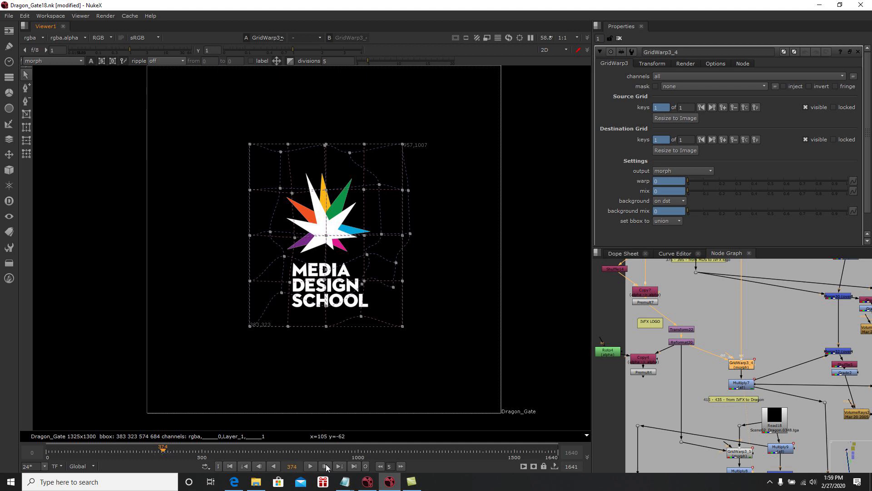
pyautogui.click(401, 466)
pyautogui.click(401, 466)
pyautogui.click(401, 467)
pyautogui.click(401, 467)
pyautogui.click(401, 467)
# Examine the main merge chain and the Scene 03 Dragon Post and Dragon Post B groups in the node graph
pyautogui.moveTo(733, 399); pyautogui.dragTo(604, 336, button='middle')
pyautogui.scroll(-1, 675, 345)
pyautogui.moveTo(758, 384); pyautogui.dragTo(636, 373, button='middle')
pyautogui.scroll(-1, 674, 386)
pyautogui.moveTo(751, 425); pyautogui.dragTo(713, 383, button='middle')
pyautogui.scroll(1, 715, 404)
pyautogui.moveTo(739, 409); pyautogui.dragTo(696, 343, button='middle')
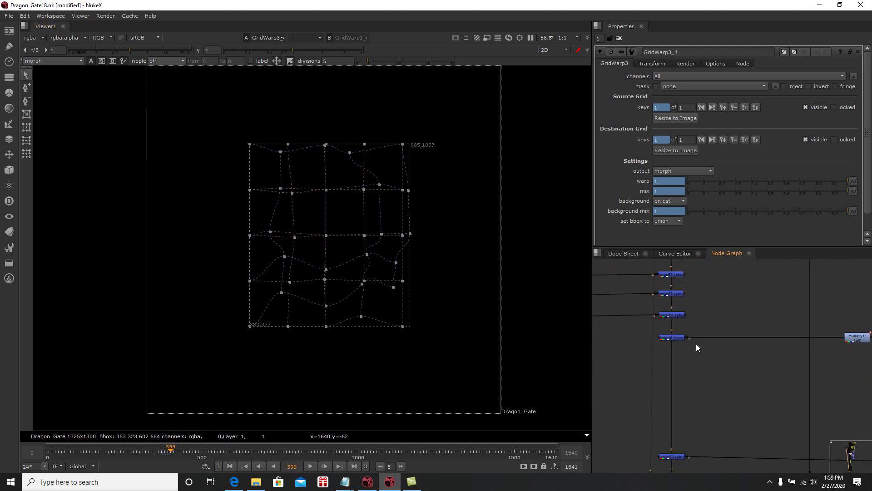
pyautogui.scroll(-2, 697, 353)
pyautogui.moveTo(743, 392); pyautogui.dragTo(688, 335, button='middle')
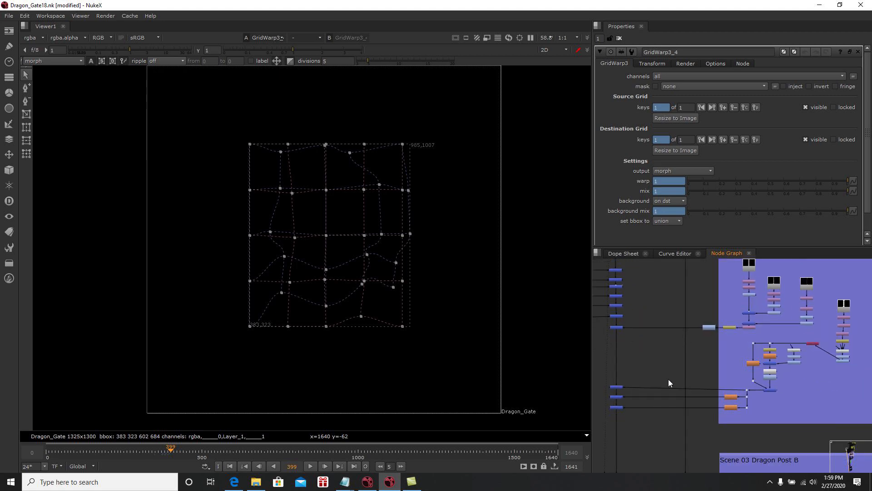
pyautogui.moveTo(653, 444); pyautogui.dragTo(699, 366, button='middle')
pyautogui.moveTo(690, 444); pyautogui.dragTo(721, 330, button='middle')
pyautogui.moveTo(756, 300); pyautogui.dragTo(695, 413, button='middle')
pyautogui.moveTo(724, 307); pyautogui.dragTo(722, 411, button='middle')
pyautogui.scroll(-1, 719, 325)
pyautogui.moveTo(718, 326); pyautogui.dragTo(719, 395, button='middle')
pyautogui.scroll(4, 730, 300)
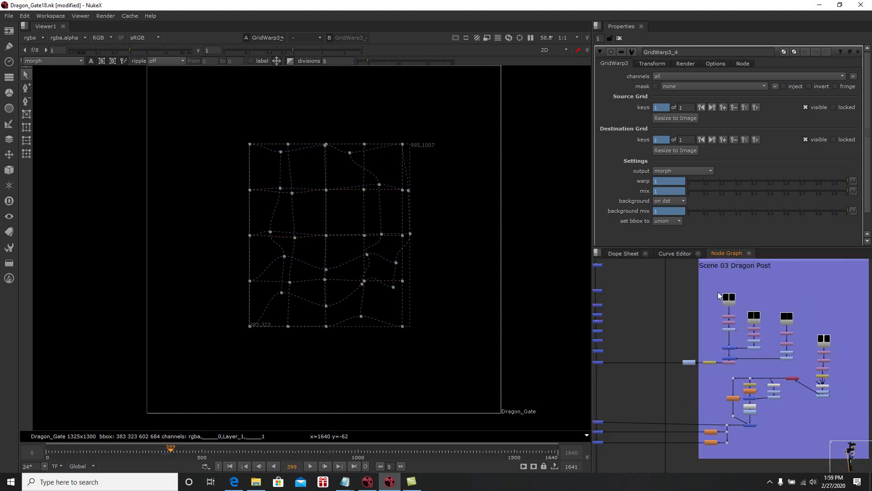
pyautogui.scroll(-6, 719, 366)
pyautogui.moveTo(687, 470); pyautogui.dragTo(745, 332, button='middle')
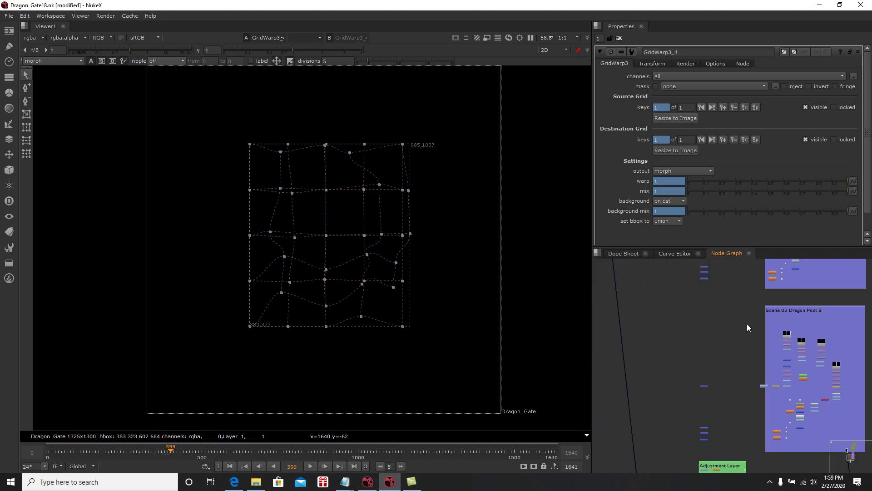
# View ColorCorrect24 at the start of the Adjustment Layer group and clear the open node properties
pyautogui.moveTo(732, 438); pyautogui.dragTo(742, 345, button='middle')
pyautogui.scroll(2, 726, 391)
pyautogui.moveTo(718, 379); pyautogui.dragTo(722, 320, button='middle')
pyautogui.scroll(2, 720, 320)
pyautogui.click(720, 299)
pyautogui.press('1')
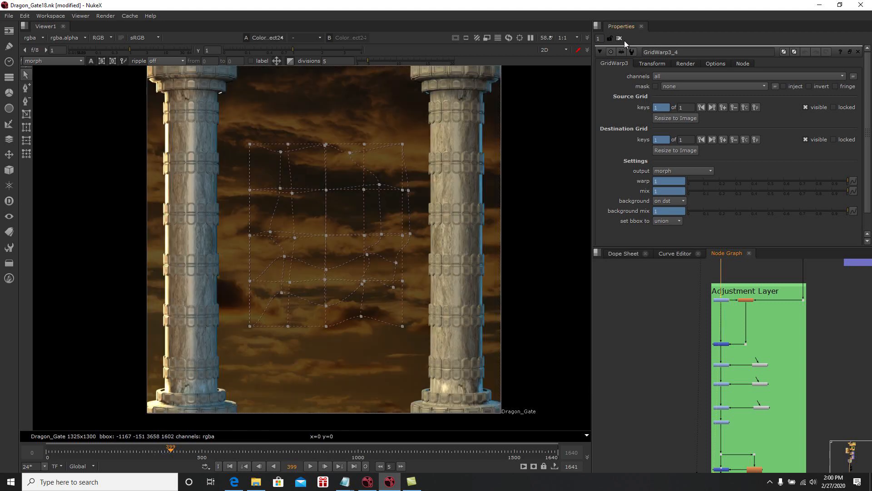
pyautogui.click(619, 38)
# View the dragon composite at Merge56 and go through frames 560, 565 and 570
pyautogui.moveTo(744, 302); pyautogui.dragTo(754, 358, button='middle')
pyautogui.click(730, 296)
pyautogui.press('1')
pyautogui.click(191, 449)
pyautogui.click(204, 449)
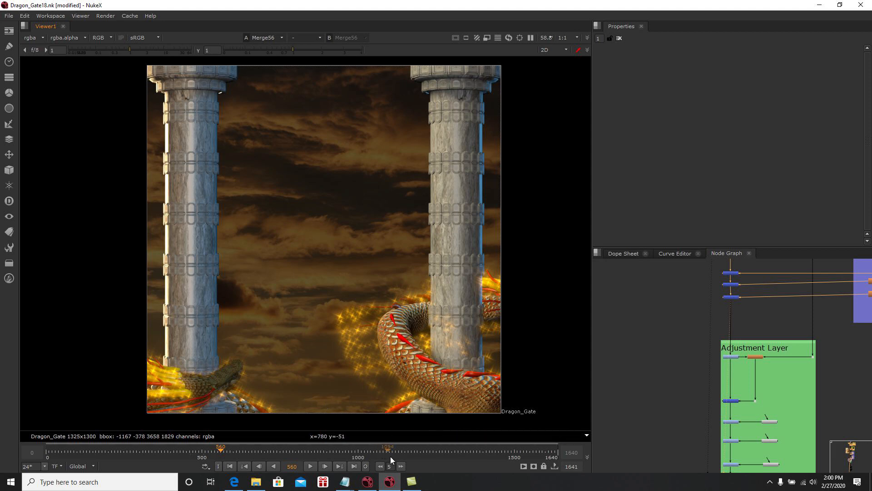
pyautogui.click(401, 466)
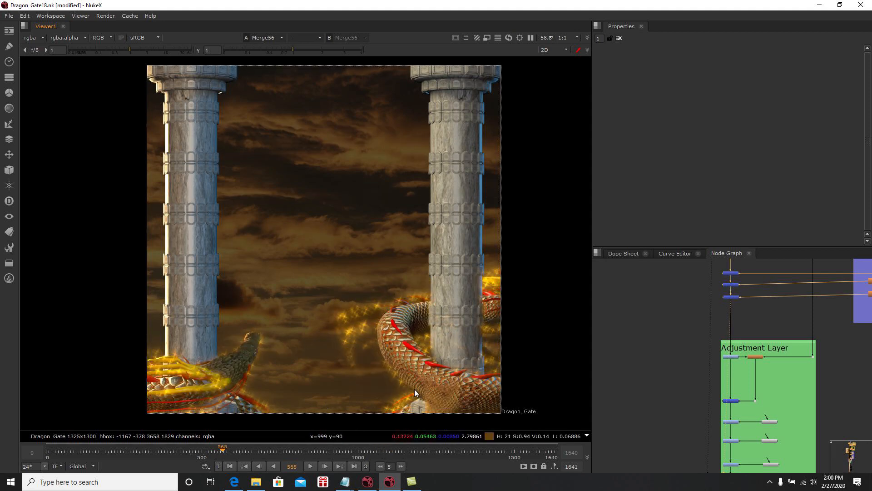
pyautogui.click(402, 466)
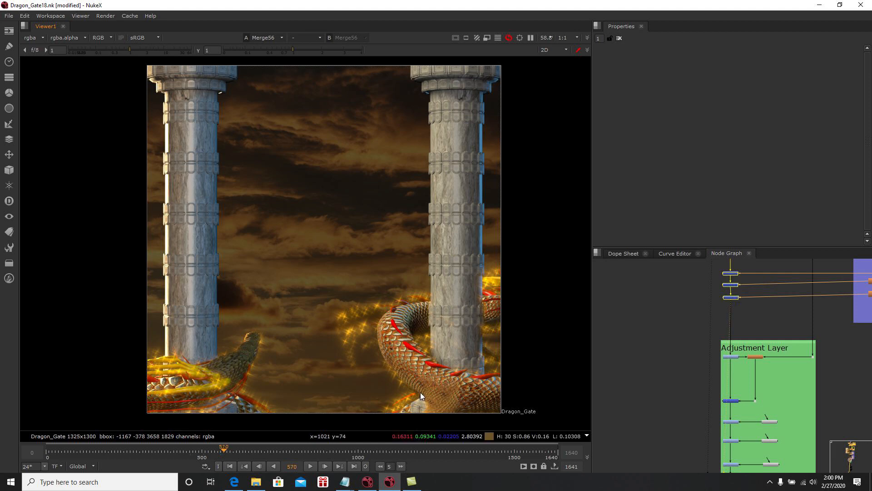
# Compare the results of ColorCorrect24 and LightWrap1 in the Adjustment Layer group
pyautogui.moveTo(686, 389); pyautogui.dragTo(674, 347, button='middle')
pyautogui.scroll(2, 708, 367)
pyautogui.click(723, 293)
pyautogui.press('1')
pyautogui.click(726, 311)
pyautogui.scroll(1, 740, 313)
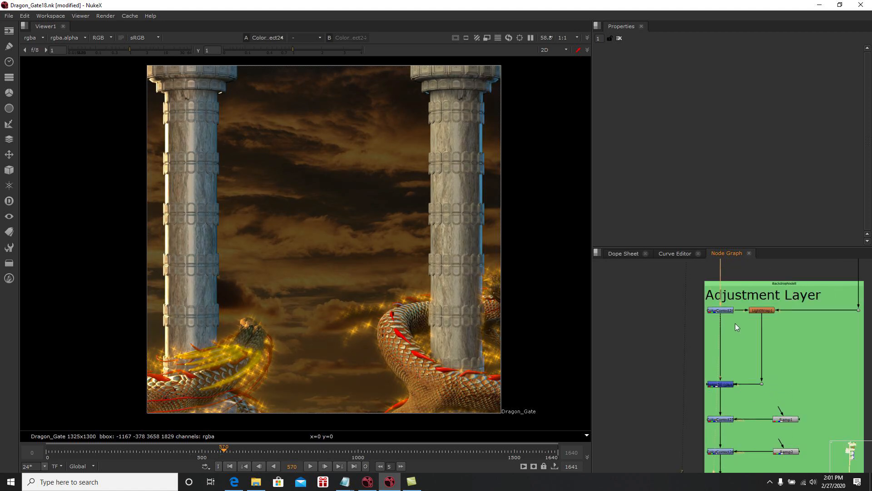
pyautogui.click(765, 310)
pyautogui.press('1')
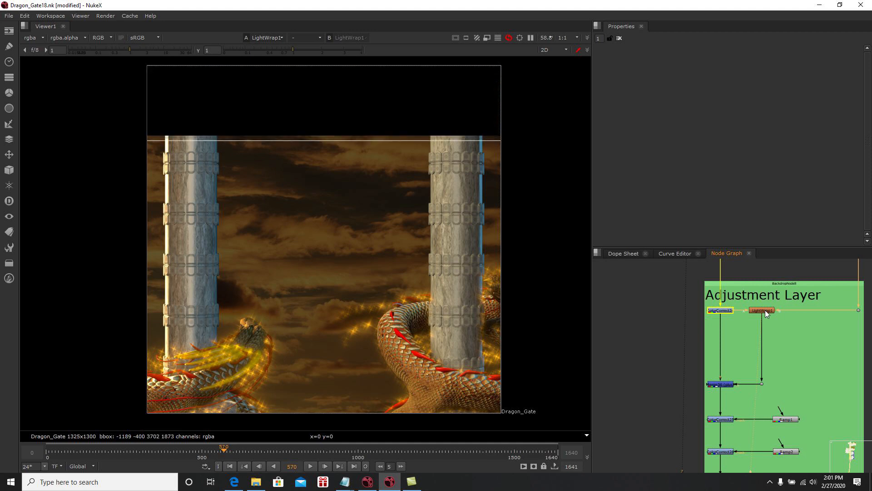
pyautogui.click(722, 310)
pyautogui.press('1')
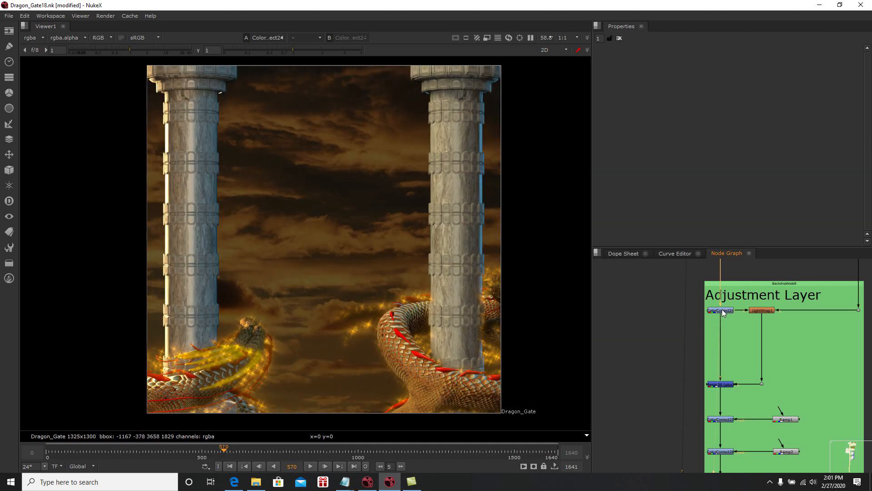
# View the merge that combines the light wrap and the ColorCorrect25 result, and open the Ramp1 properties
pyautogui.click(726, 383)
pyautogui.press('1')
pyautogui.moveTo(735, 406); pyautogui.dragTo(725, 357, button='middle')
pyautogui.click(718, 370)
pyautogui.press('1')
pyautogui.click(785, 345)
pyautogui.doubleClick(786, 344)
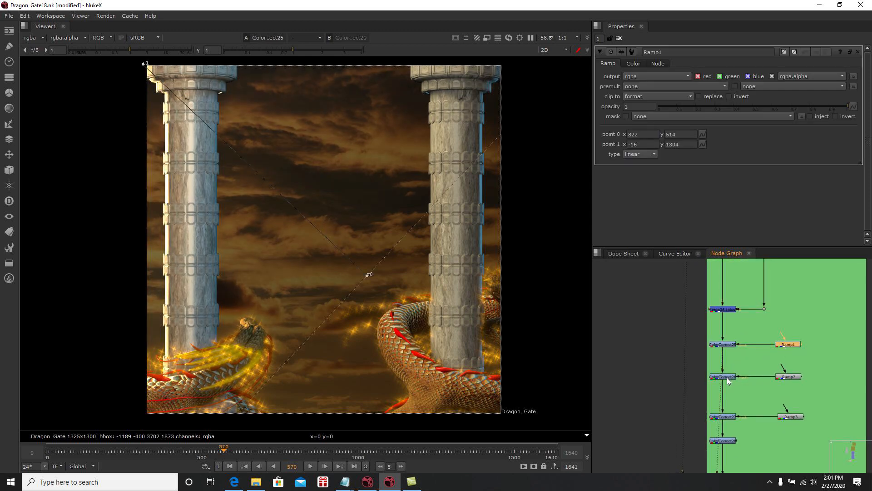
# View the ramp-masked ColorCorrect26 and ColorCorrect27 results, clearing the Ramp1 properties
pyautogui.moveTo(727, 377); pyautogui.dragTo(707, 352, button='middle')
pyautogui.click(707, 345)
pyautogui.press('1')
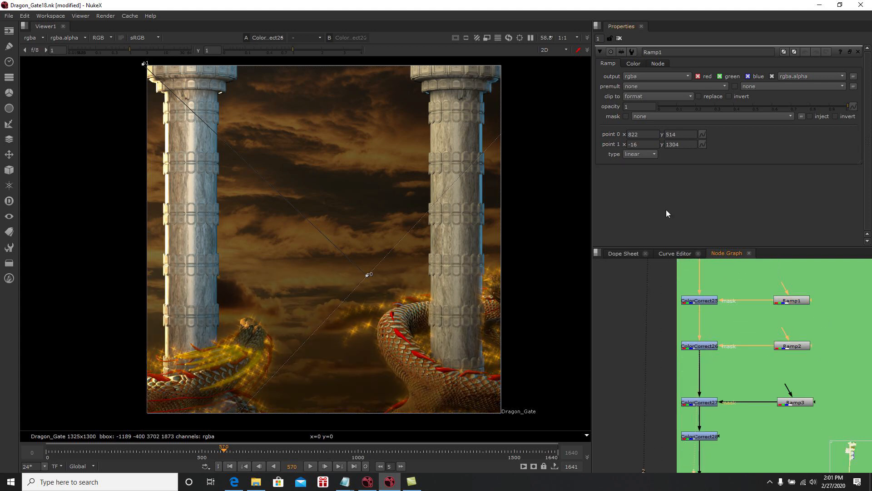
pyautogui.click(619, 39)
pyautogui.click(703, 404)
pyautogui.press('1')
# View the ColorCorrect28 result and the Merge37 composite fed by Blur2
pyautogui.moveTo(719, 424); pyautogui.dragTo(725, 340, button='middle')
pyautogui.click(724, 413)
pyautogui.press('1')
pyautogui.scroll(-1, 724, 412)
pyautogui.moveTo(733, 410); pyautogui.dragTo(735, 336, button='middle')
pyautogui.scroll(1, 723, 364)
pyautogui.click(723, 362)
pyautogui.press('1')
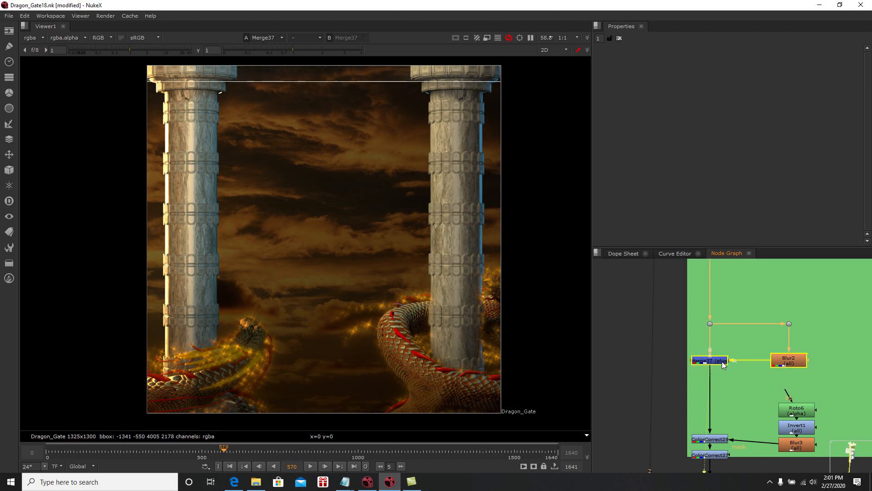
# View the final grades at ColorCorrect29 and ColorCorrect37, and open the ColorCorrect37 properties
pyautogui.moveTo(740, 384); pyautogui.dragTo(745, 310, button='middle')
pyautogui.moveTo(722, 383); pyautogui.dragTo(722, 387)
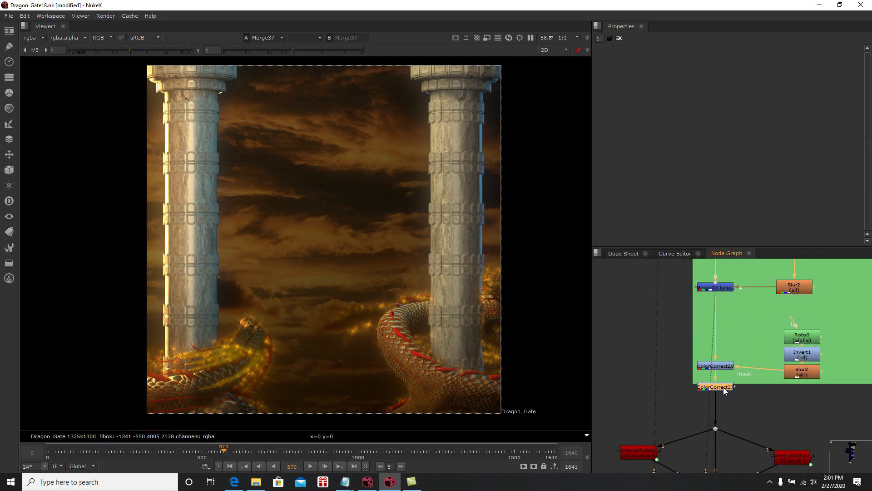
pyautogui.click(726, 366)
pyautogui.press('1')
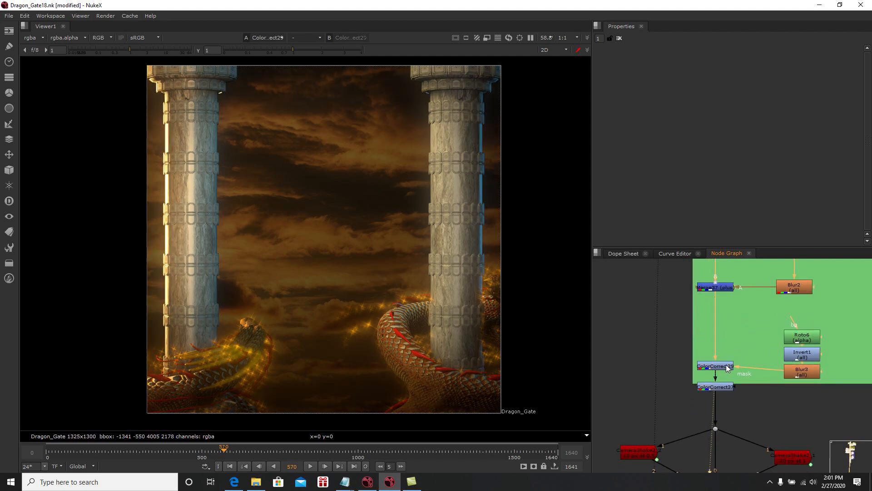
pyautogui.press('1')
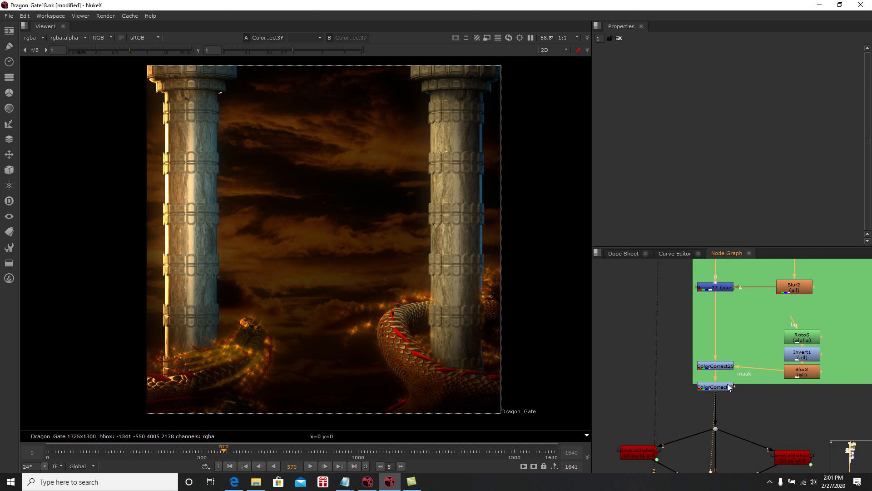
pyautogui.doubleClick(727, 385)
pyautogui.scroll(3, 727, 386)
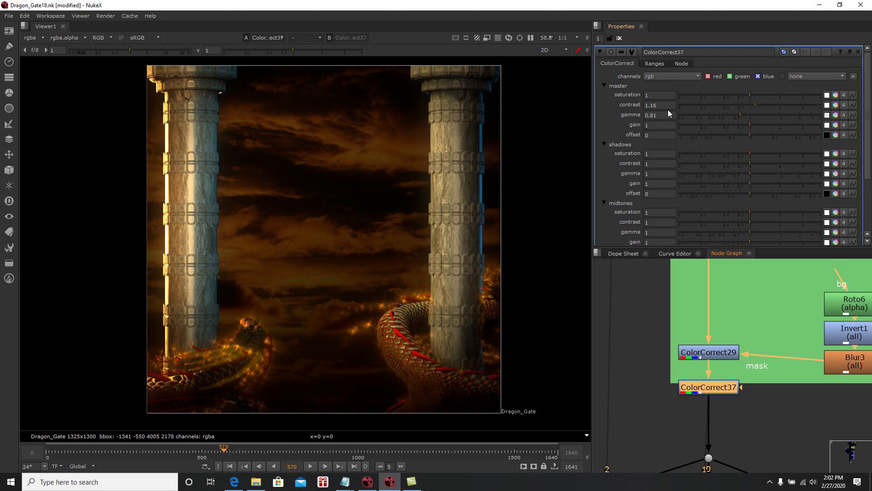
# Open the properties of Switch1, which sits between the two camera shake branches below ColorCorrect37
pyautogui.moveTo(743, 376); pyautogui.dragTo(745, 329, button='middle')
pyautogui.scroll(-2, 741, 324)
pyautogui.moveTo(693, 358); pyautogui.dragTo(713, 347, button='middle')
pyautogui.scroll(1, 693, 342)
pyautogui.moveTo(774, 355); pyautogui.dragTo(766, 327, button='middle')
pyautogui.click(740, 365)
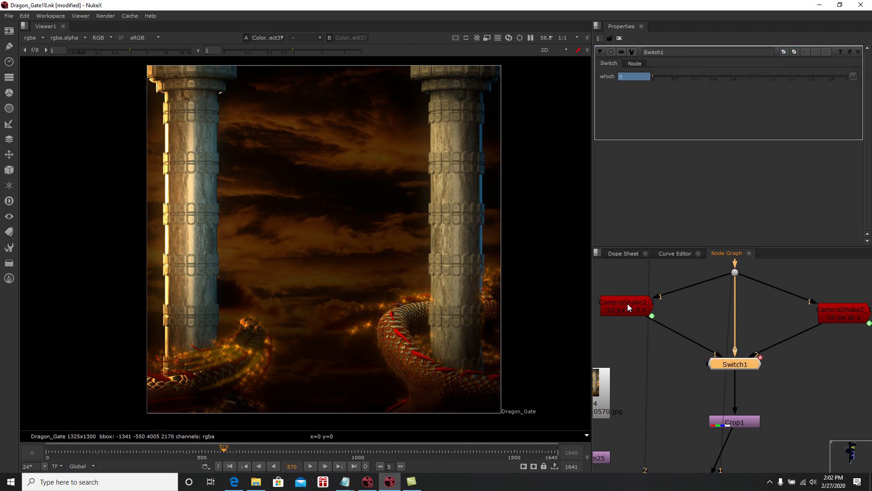
# Inspect the properties of Crop1, Transform26 and Reformat22 in the chain leading to Write2
pyautogui.moveTo(799, 360); pyautogui.dragTo(804, 310, button='middle')
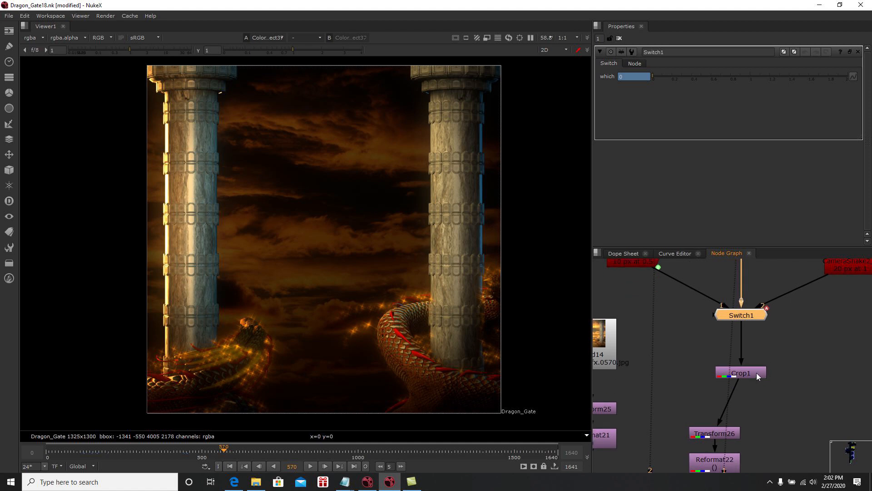
pyautogui.moveTo(761, 376); pyautogui.dragTo(762, 298, button='middle')
pyautogui.scroll(-1, 761, 298)
pyautogui.moveTo(731, 424); pyautogui.dragTo(757, 399, button='middle')
pyautogui.scroll(1, 750, 382)
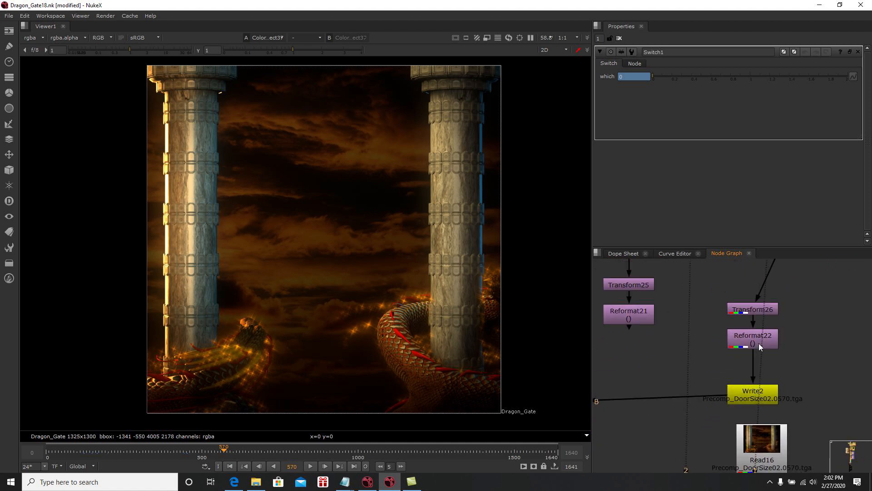
pyautogui.moveTo(759, 344); pyautogui.dragTo(768, 383, button='middle')
pyautogui.doubleClick(778, 287)
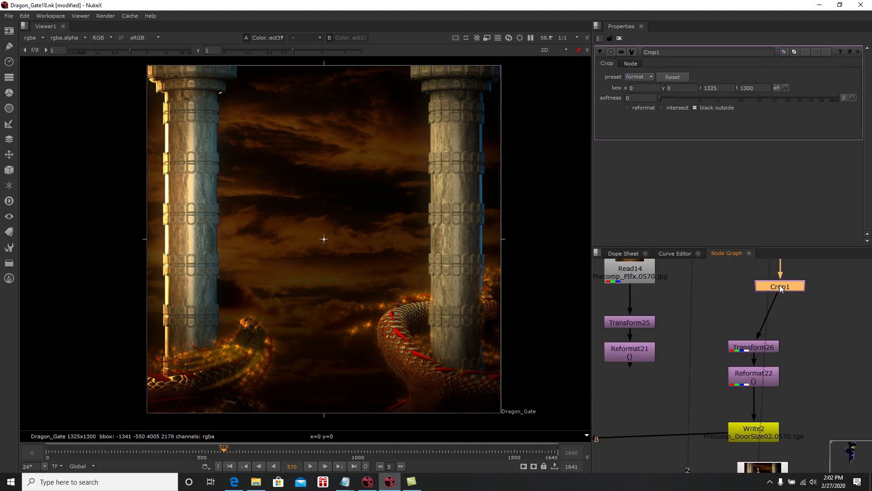
pyautogui.doubleClick(761, 349)
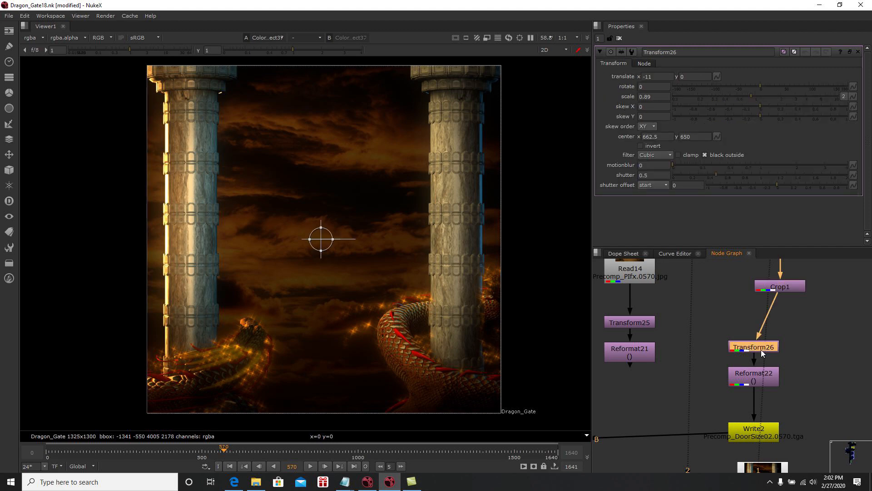
pyautogui.doubleClick(757, 379)
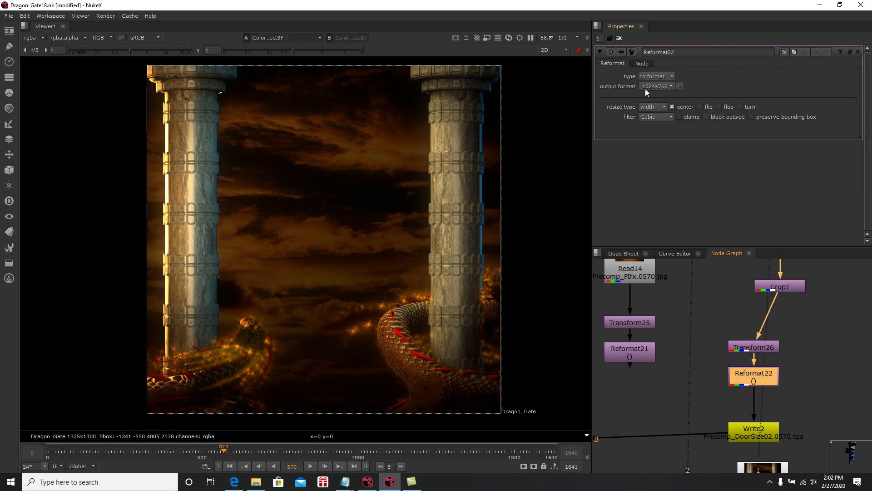
# Clear the open properties, then view the Read16 Precomp_DoorSize02 sequence and open its properties
pyautogui.click(619, 38)
pyautogui.moveTo(745, 356); pyautogui.dragTo(738, 256, button='middle')
pyautogui.click(766, 385)
pyautogui.press('1')
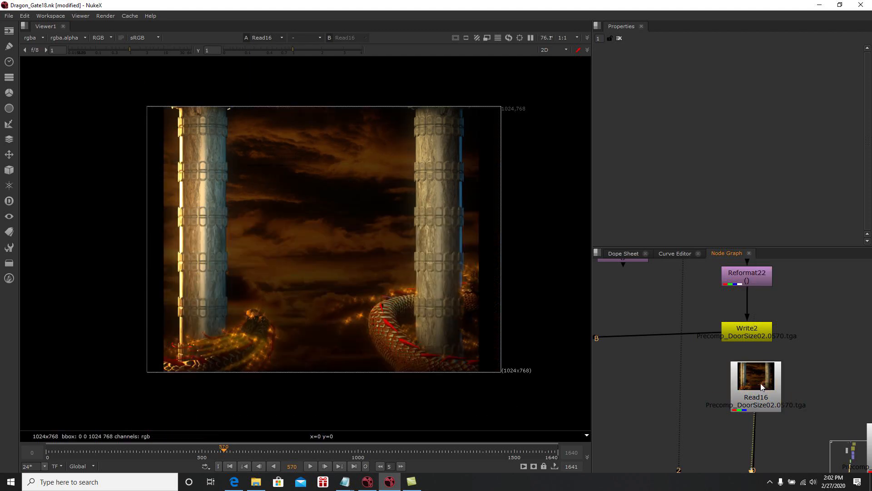
pyautogui.doubleClick(761, 386)
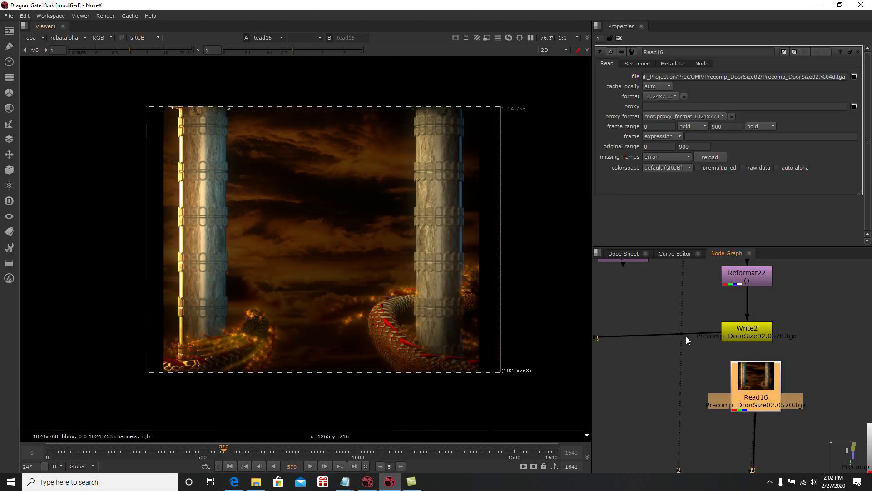
# Examine the logo compositing branches in the node graph, from Read17 feeding Switch2 to the Read25 branch
pyautogui.scroll(-2, 704, 352)
pyautogui.moveTo(704, 351); pyautogui.dragTo(679, 297, button='middle')
pyautogui.moveTo(711, 329); pyautogui.dragTo(686, 273, button='middle')
pyautogui.moveTo(706, 300)
pyautogui.mouseDown(button='middle')
pyautogui.moveTo(676, 324)
pyautogui.moveTo(716, 293)
pyautogui.mouseUp(button='middle')
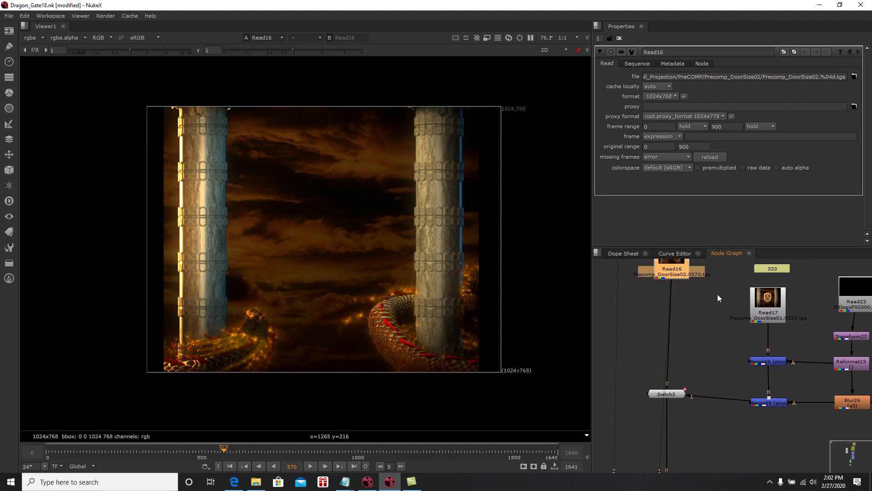
pyautogui.scroll(-1, 724, 310)
pyautogui.scroll(-1, 733, 349)
pyautogui.moveTo(734, 351)
pyautogui.mouseDown(button='middle')
pyautogui.moveTo(718, 324)
pyautogui.moveTo(730, 359)
pyautogui.mouseUp(button='middle')
pyautogui.scroll(-1, 731, 340)
pyautogui.scroll(2, 731, 340)
pyautogui.moveTo(725, 324); pyautogui.dragTo(704, 318, button='middle')
pyautogui.moveTo(712, 373); pyautogui.dragTo(720, 337, button='middle')
pyautogui.scroll(-4, 716, 342)
pyautogui.moveTo(716, 377); pyautogui.dragTo(697, 319, button='middle')
pyautogui.scroll(-1, 726, 372)
pyautogui.moveTo(735, 385); pyautogui.dragTo(700, 345, button='middle')
pyautogui.scroll(4, 718, 348)
pyautogui.scroll(1, 704, 332)
pyautogui.scroll(-1, 702, 332)
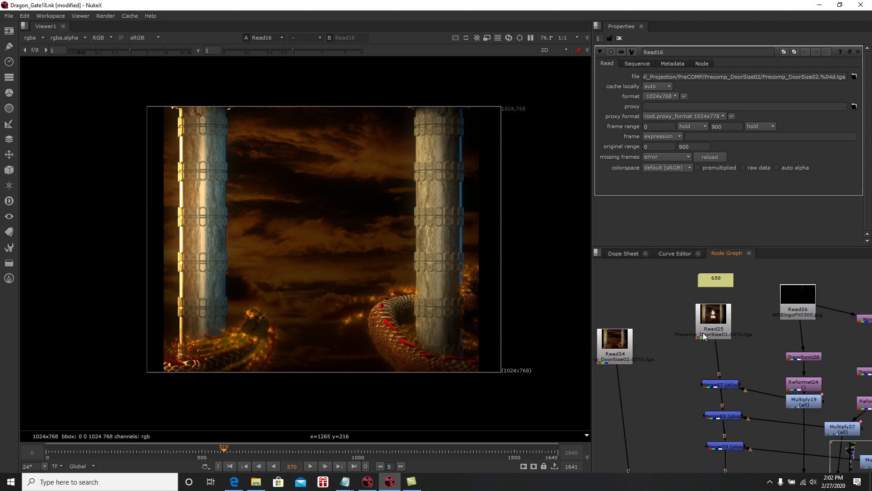
# Examine the merge chain below Read25 and the neighbouring Read29 and Read30 logo branch
pyautogui.scroll(-4, 705, 332)
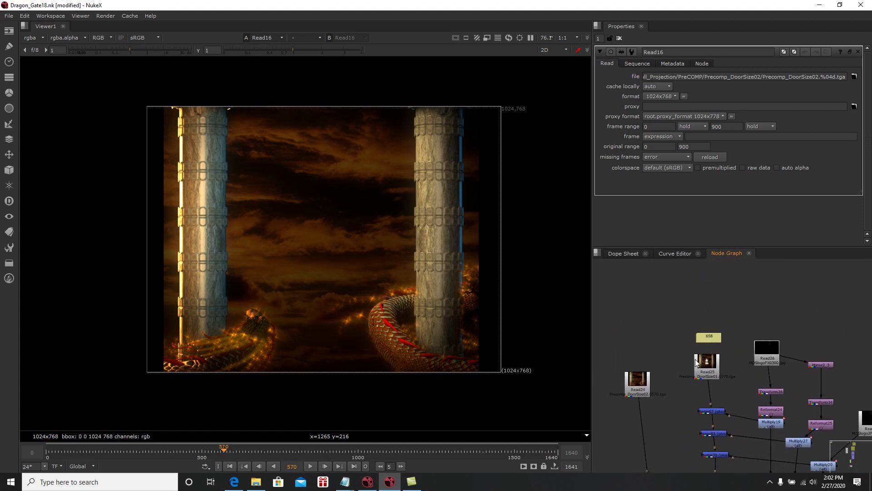
pyautogui.moveTo(710, 334); pyautogui.dragTo(707, 302, button='middle')
pyautogui.scroll(3, 708, 302)
pyautogui.moveTo(683, 402); pyautogui.dragTo(718, 348, button='middle')
pyautogui.scroll(-4, 717, 349)
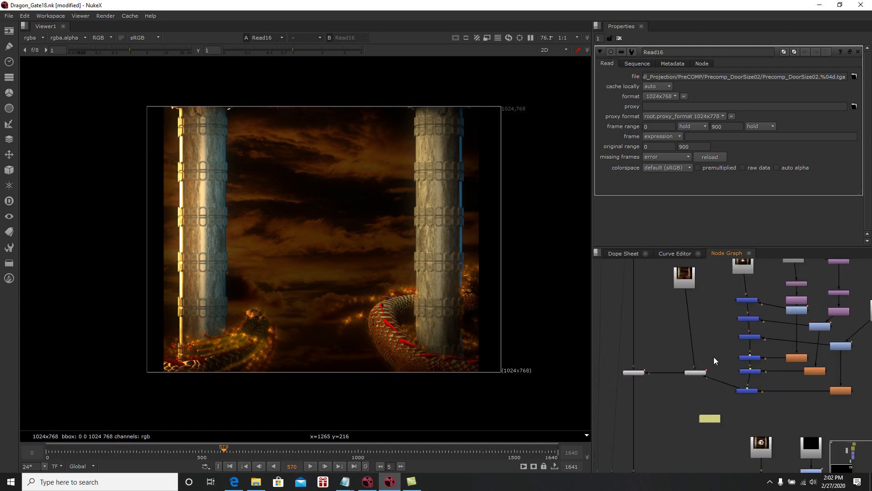
pyautogui.moveTo(707, 423); pyautogui.dragTo(684, 304, button='middle')
pyautogui.scroll(7, 716, 309)
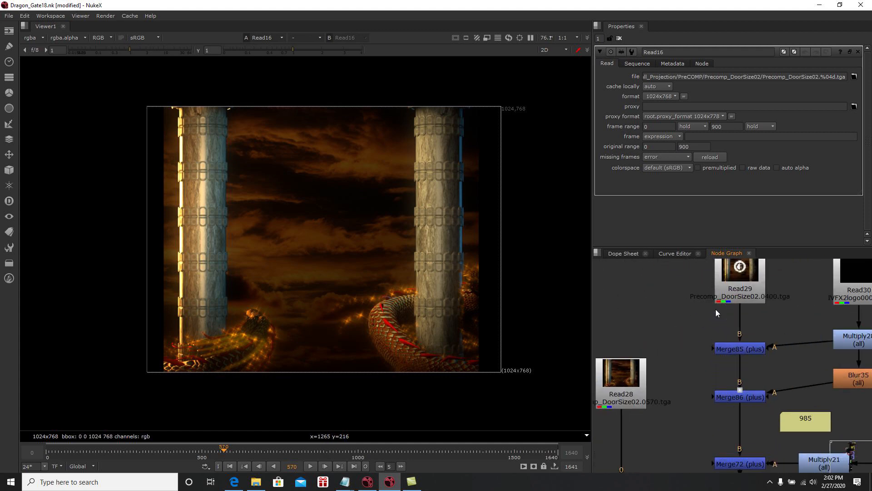
pyautogui.scroll(-6, 715, 308)
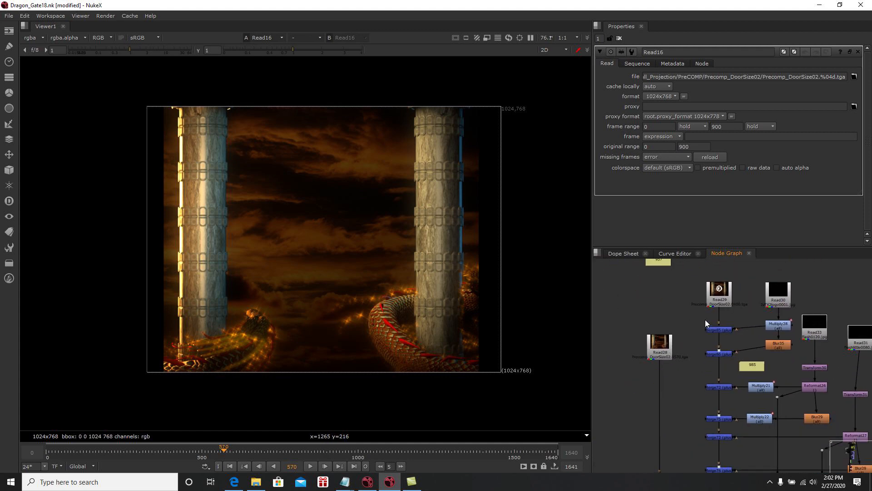
pyautogui.scroll(-1, 714, 305)
# View the rendered Test_Fit2 movie at Read34 and its HD_1080 version at Reformat29
pyautogui.moveTo(703, 377); pyautogui.dragTo(716, 318, button='middle')
pyautogui.moveTo(691, 395); pyautogui.dragTo(703, 342, button='middle')
pyautogui.moveTo(654, 409); pyautogui.dragTo(689, 378, button='middle')
pyautogui.scroll(4, 690, 377)
pyautogui.scroll(2, 707, 383)
pyautogui.click(718, 353)
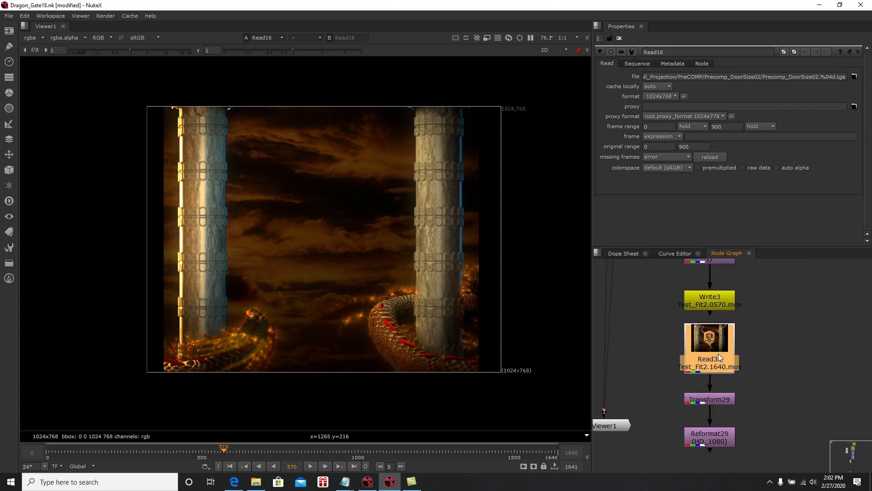
pyautogui.press('1')
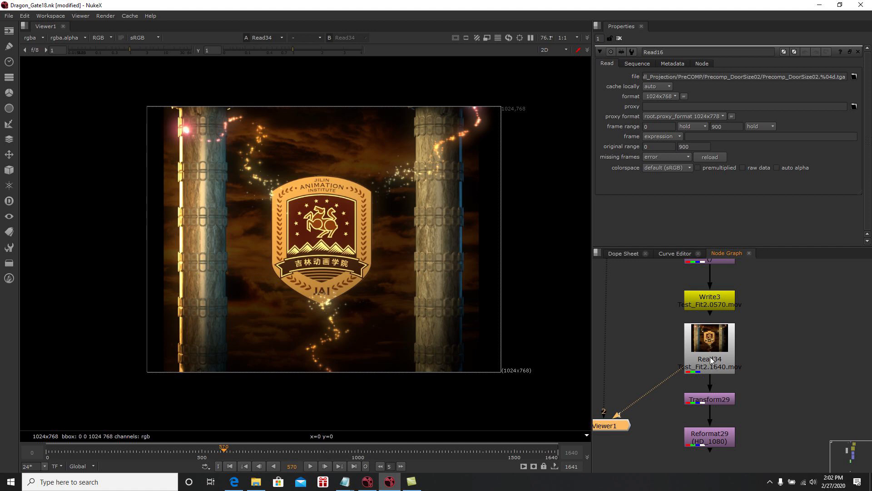
pyautogui.click(718, 434)
pyautogui.press('1')
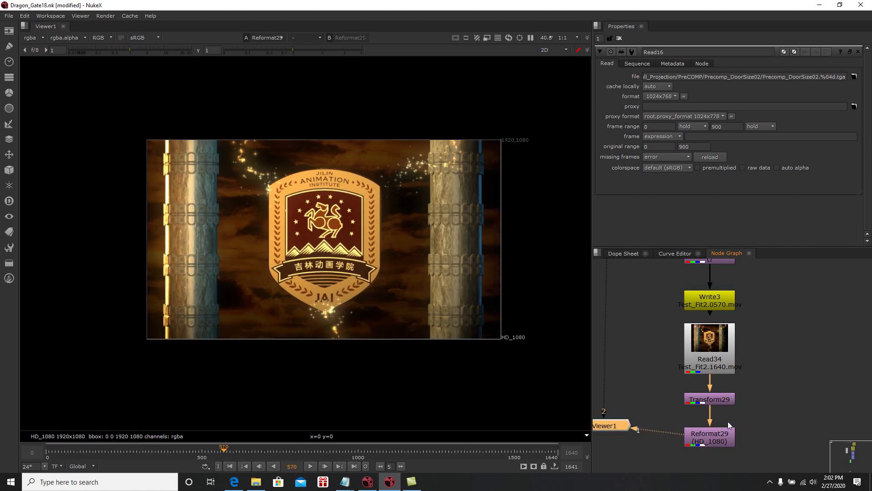
# View the Read26 MDSlogoFX sequence with its properties open, scrubbing from the first frame to frame 311
pyautogui.scroll(-2, 763, 383)
pyautogui.moveTo(793, 357); pyautogui.dragTo(743, 410, button='middle')
pyautogui.scroll(-2, 757, 399)
pyautogui.scroll(-1, 763, 386)
pyautogui.moveTo(810, 320); pyautogui.dragTo(725, 437, button='middle')
pyautogui.scroll(6, 718, 385)
pyautogui.moveTo(740, 335)
pyautogui.mouseDown(button='middle')
pyautogui.moveTo(729, 394)
pyautogui.moveTo(717, 408)
pyautogui.moveTo(726, 404)
pyautogui.mouseUp(button='middle')
pyautogui.scroll(-3, 729, 395)
pyautogui.moveTo(707, 320); pyautogui.dragTo(735, 383, button='middle')
pyautogui.scroll(1, 719, 337)
pyautogui.scroll(1, 719, 338)
pyautogui.click(726, 336)
pyautogui.press('1')
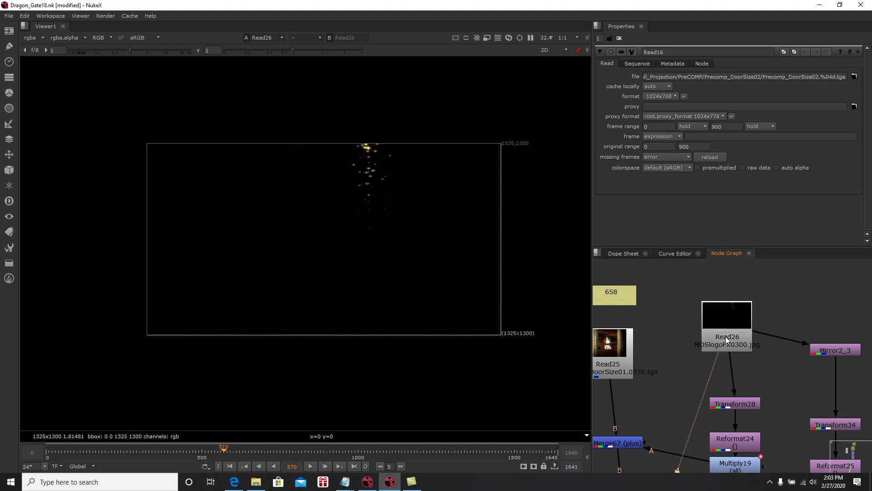
pyautogui.doubleClick(726, 336)
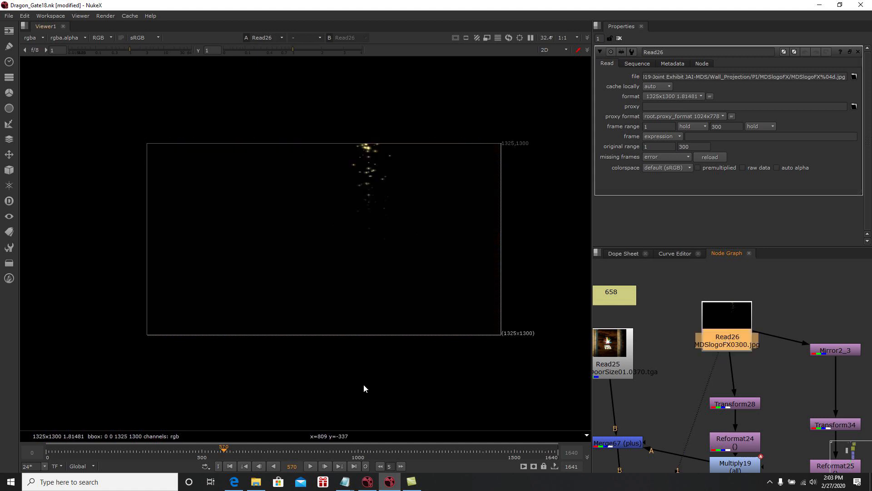
pyautogui.click(230, 466)
pyautogui.moveTo(68, 450); pyautogui.dragTo(143, 450)
# View the Read30 IVFX2logo sequence with its properties open, scrubbing back to frame 189
pyautogui.moveTo(722, 373); pyautogui.dragTo(677, 315, button='middle')
pyautogui.scroll(-6, 683, 340)
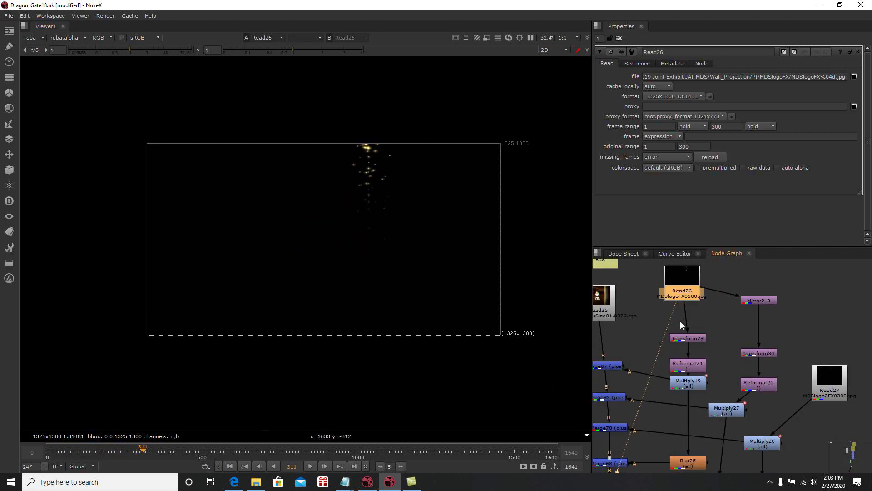
pyautogui.moveTo(692, 462); pyautogui.dragTo(721, 344, button='middle')
pyautogui.moveTo(741, 395); pyautogui.dragTo(742, 389, button='middle')
pyautogui.scroll(5, 729, 323)
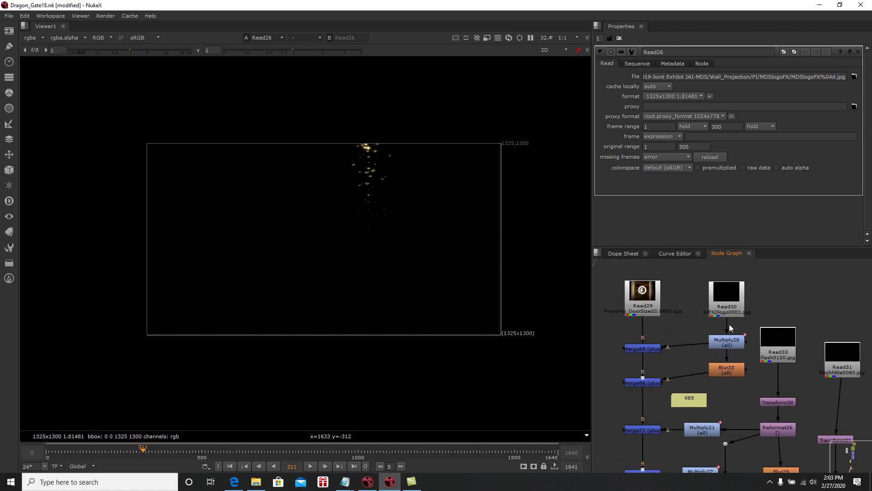
pyautogui.click(728, 309)
pyautogui.press('1')
pyautogui.doubleClick(716, 299)
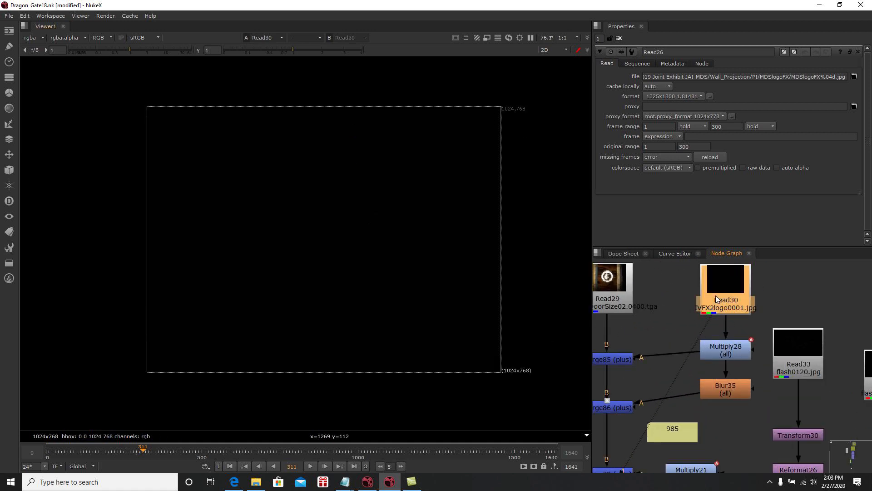
pyautogui.moveTo(143, 450); pyautogui.dragTo(106, 450)
# View the final HD output at Reformat29 and scrub through the logo animation to frame 944
pyautogui.scroll(-5, 696, 372)
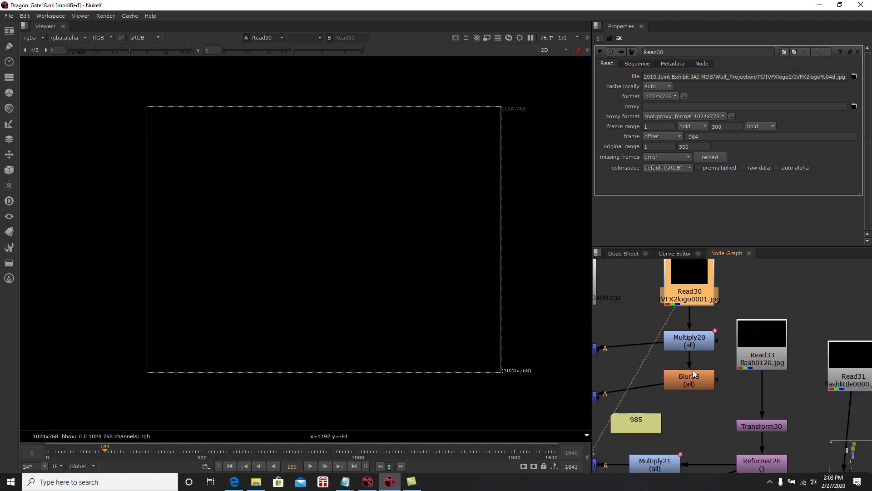
pyautogui.scroll(-2, 666, 388)
pyautogui.moveTo(669, 454); pyautogui.dragTo(691, 372, button='middle')
pyautogui.scroll(2, 693, 370)
pyautogui.moveTo(680, 409)
pyautogui.mouseDown(button='middle')
pyautogui.moveTo(698, 360)
pyautogui.moveTo(732, 355)
pyautogui.mouseUp(button='middle')
pyautogui.scroll(-1, 699, 363)
pyautogui.moveTo(657, 389); pyautogui.dragTo(714, 359, button='middle')
pyautogui.scroll(1, 713, 361)
pyautogui.moveTo(641, 442); pyautogui.dragTo(699, 395, button='middle')
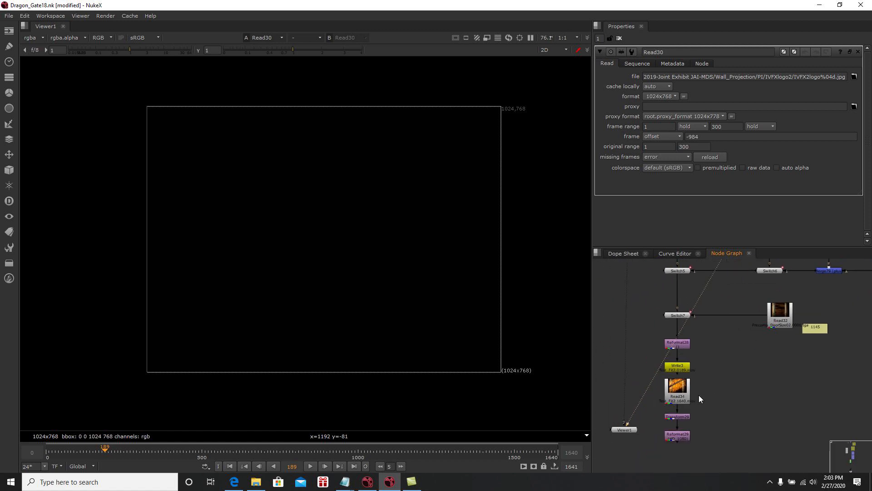
pyautogui.click(684, 435)
pyautogui.press('1')
pyautogui.moveTo(132, 451); pyautogui.dragTo(336, 448)
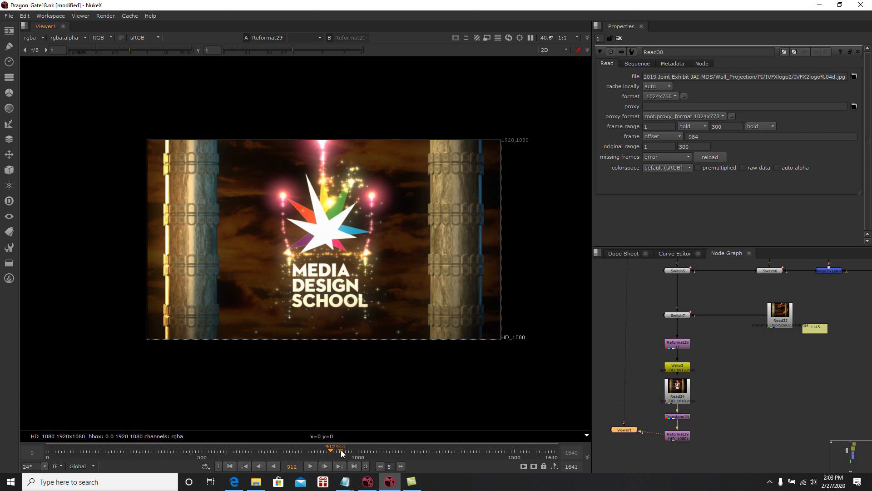
pyautogui.click(342, 452)
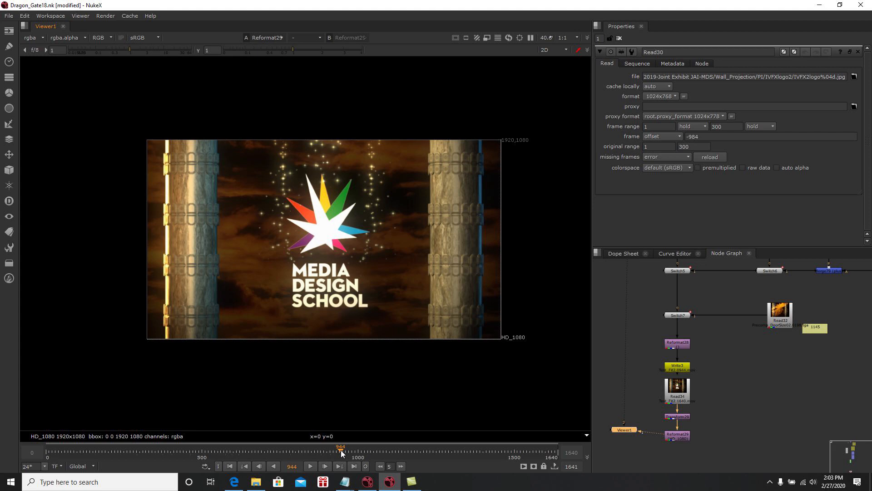